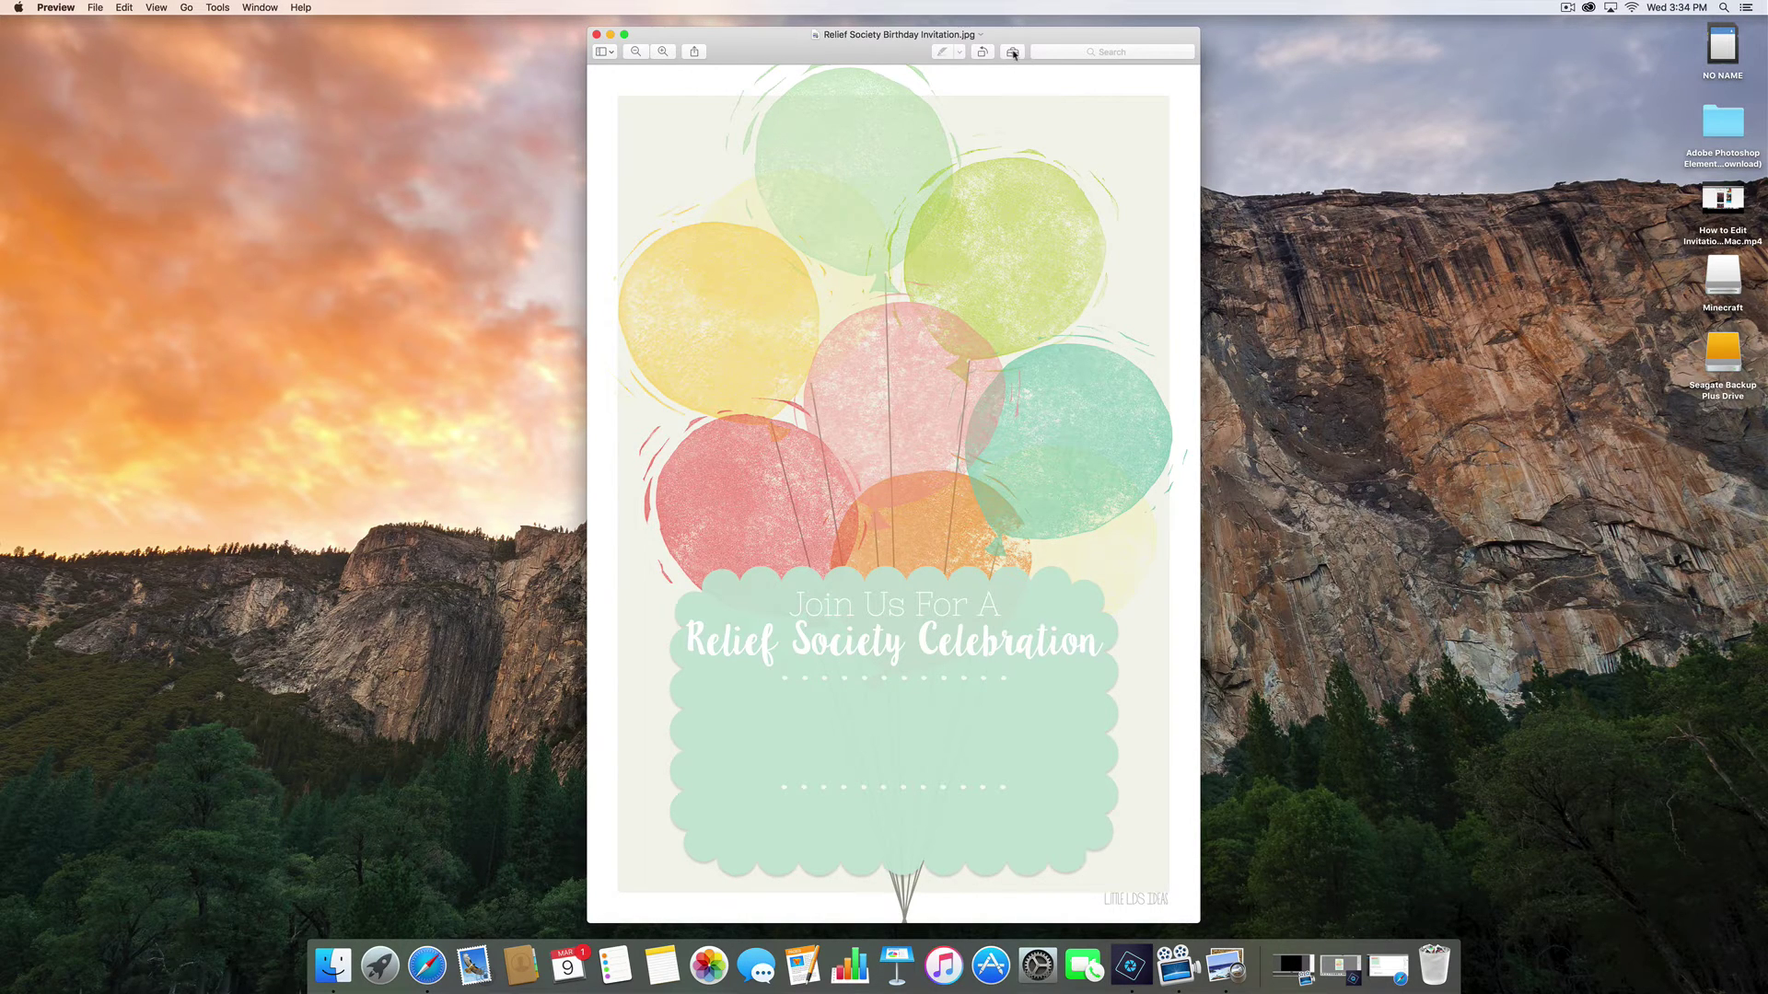
# Step: Add a text box over the balloons reading 'March 17th @6:30 pm' and select the whole line
pyautogui.click(1013, 53)
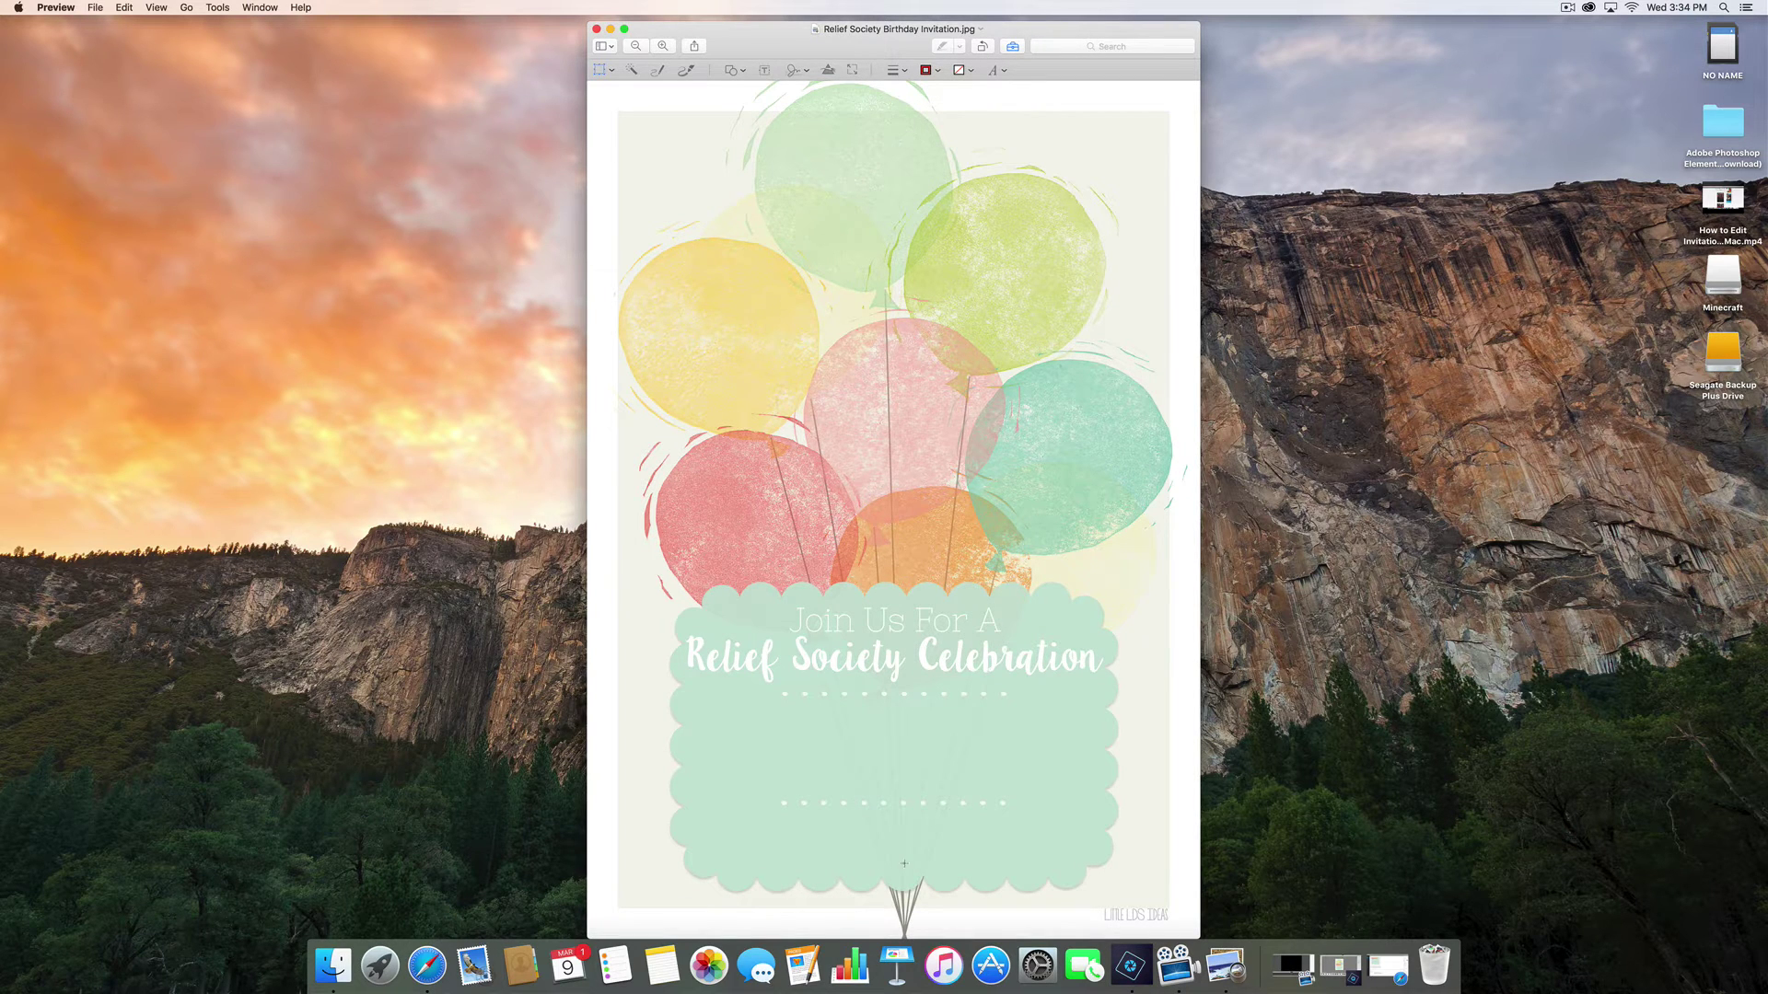
pyautogui.click(764, 71)
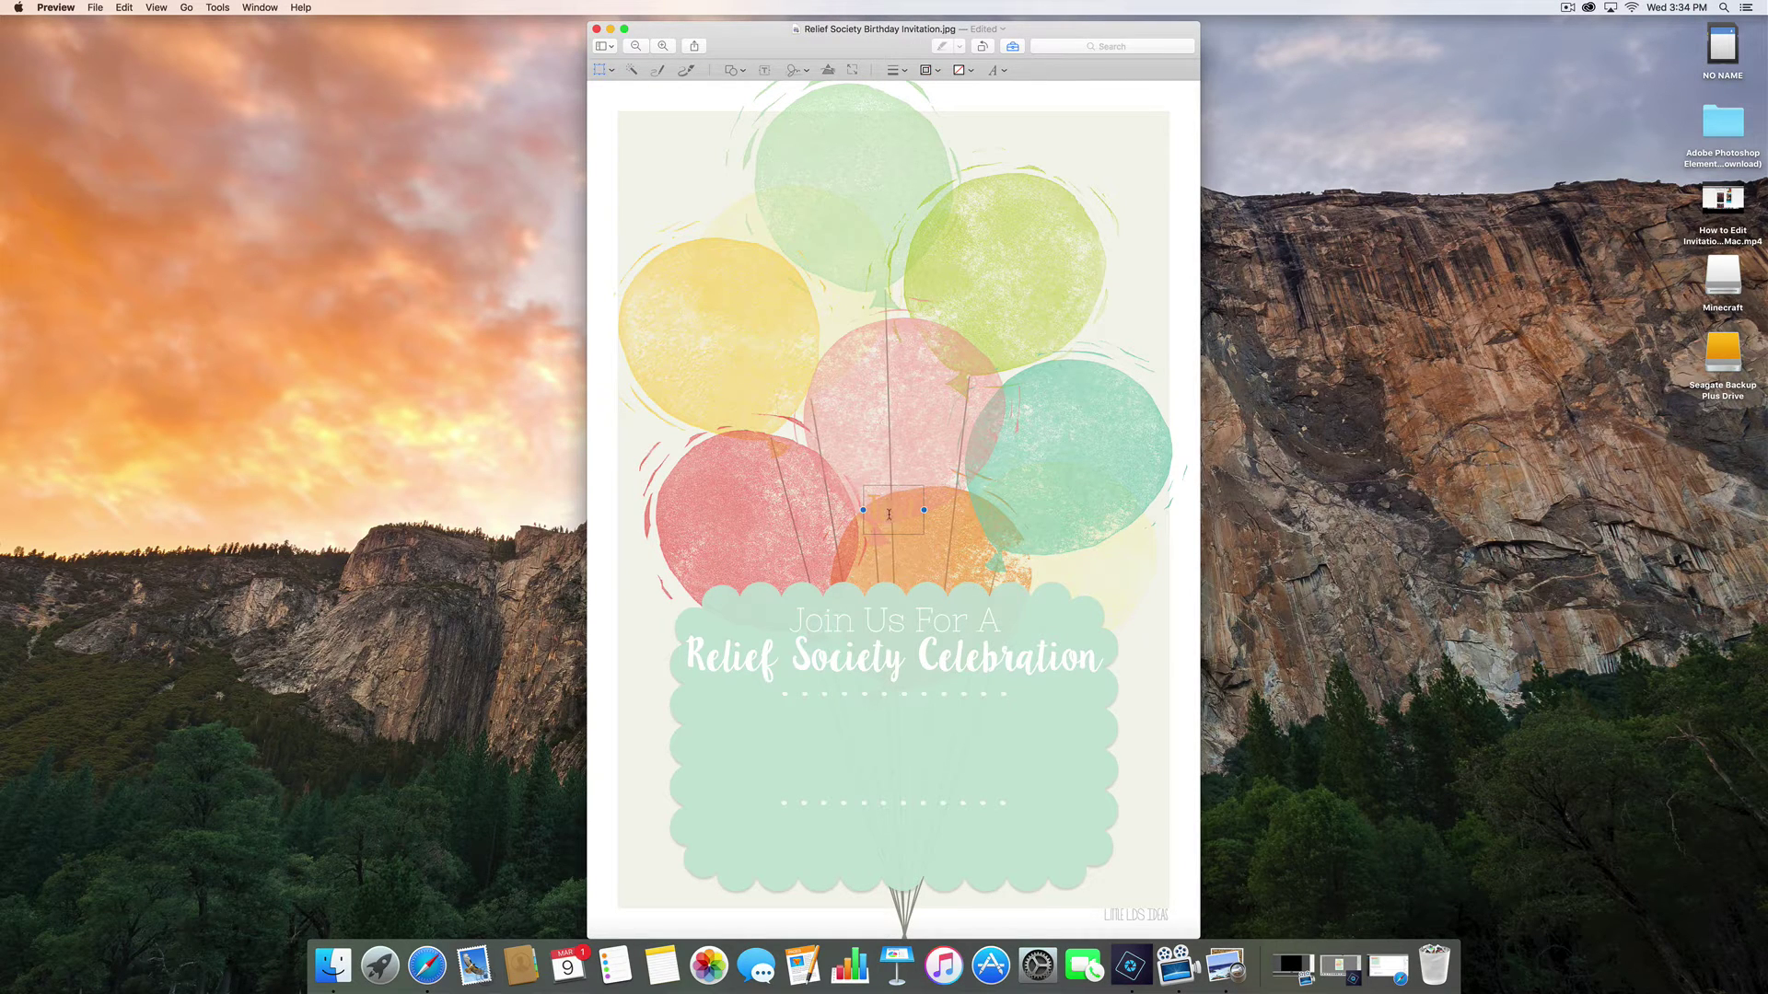
pyautogui.click(901, 511)
pyautogui.write('rch')
pyautogui.write(' 17th')
pyautogui.write(', 2016')
pyautogui.tripleClick(938, 512)
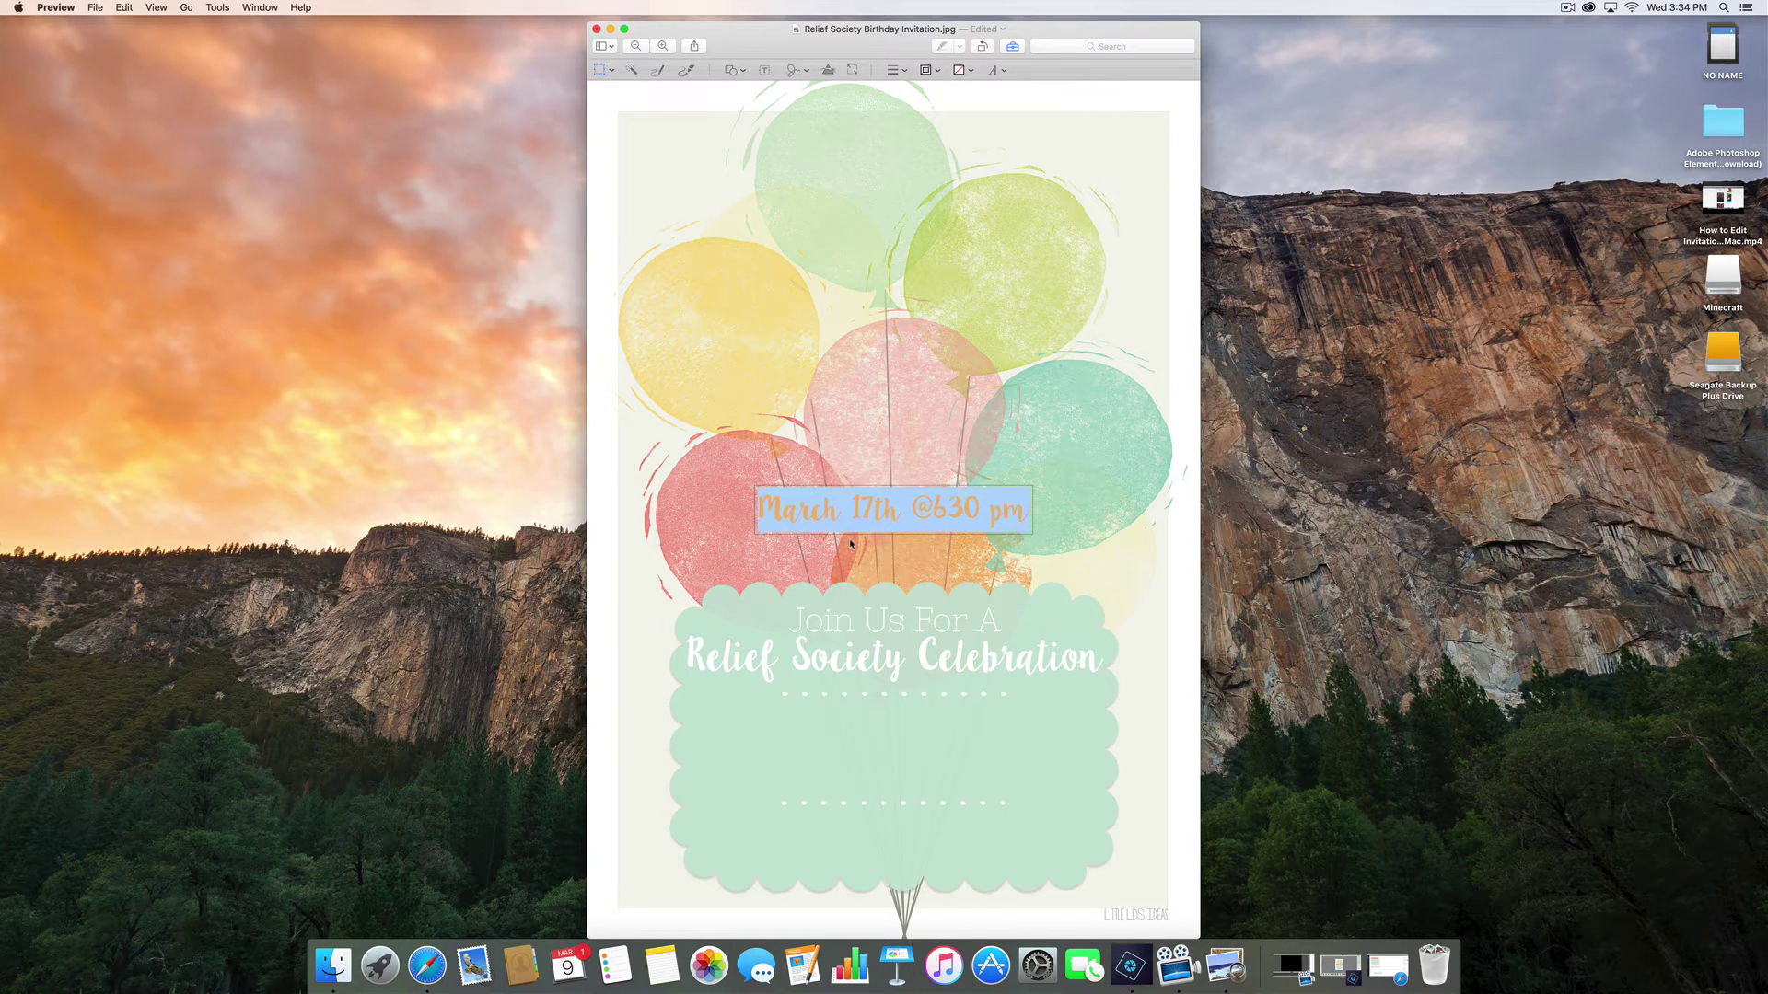
pyautogui.click(949, 513)
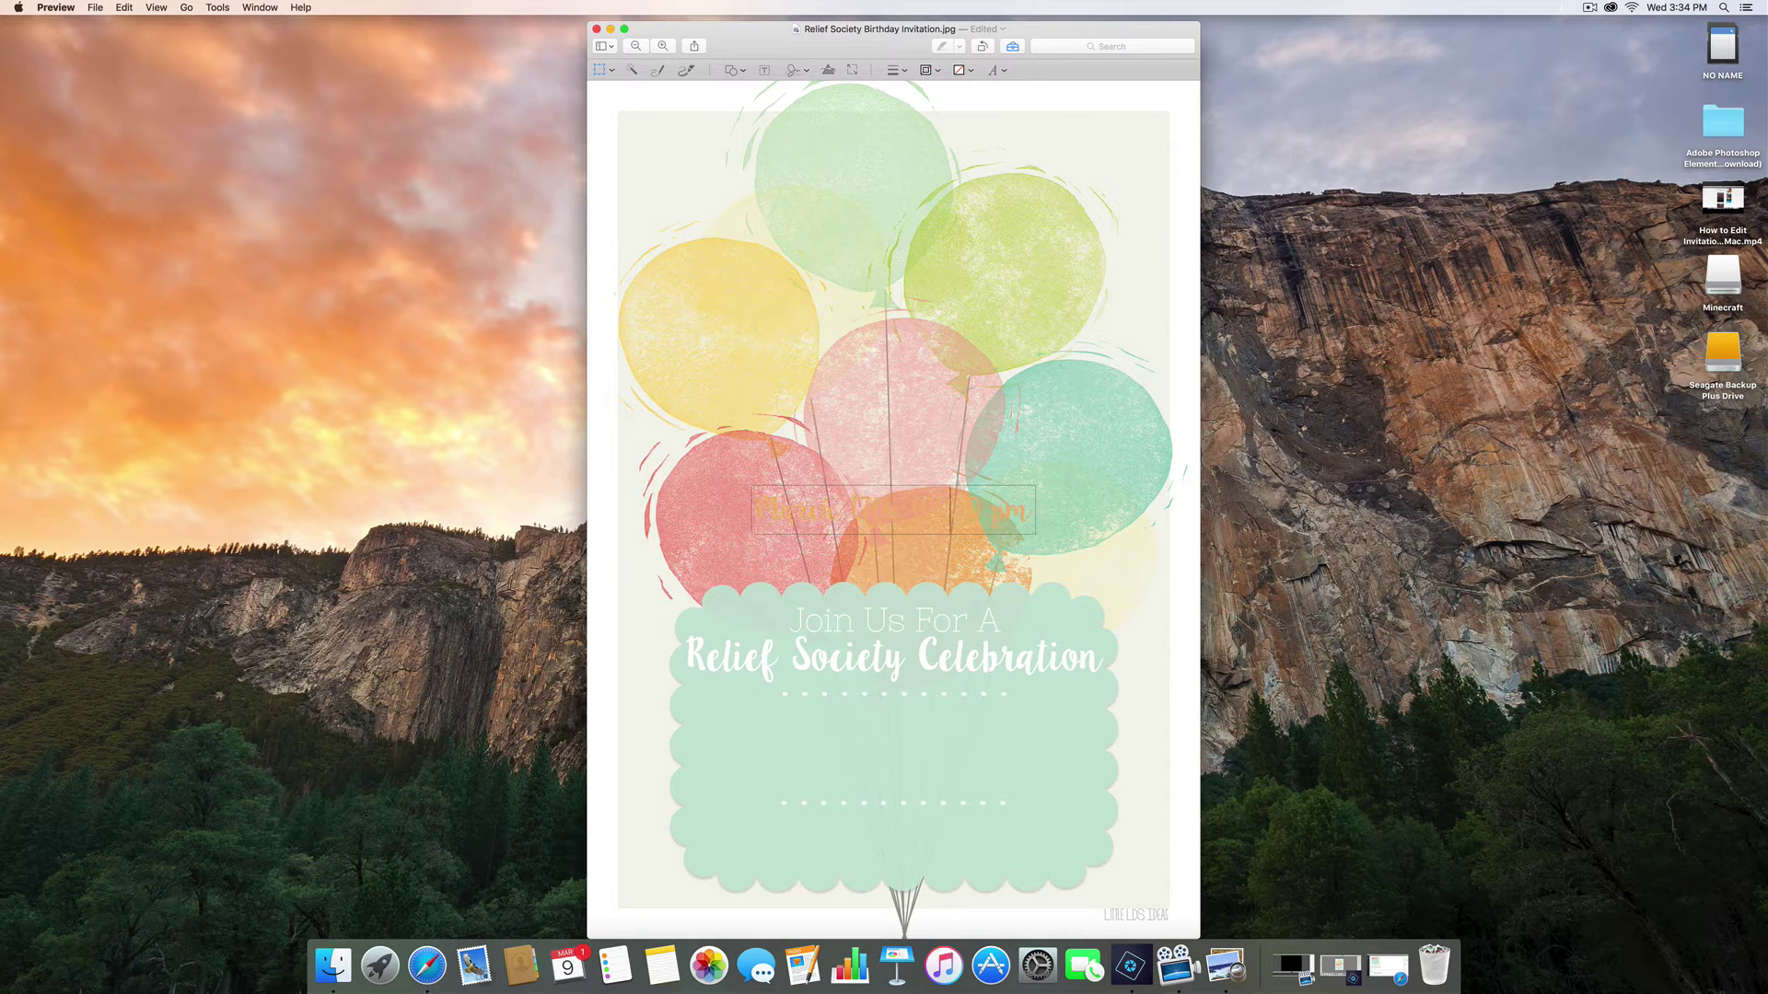
pyautogui.tripleClick(939, 509)
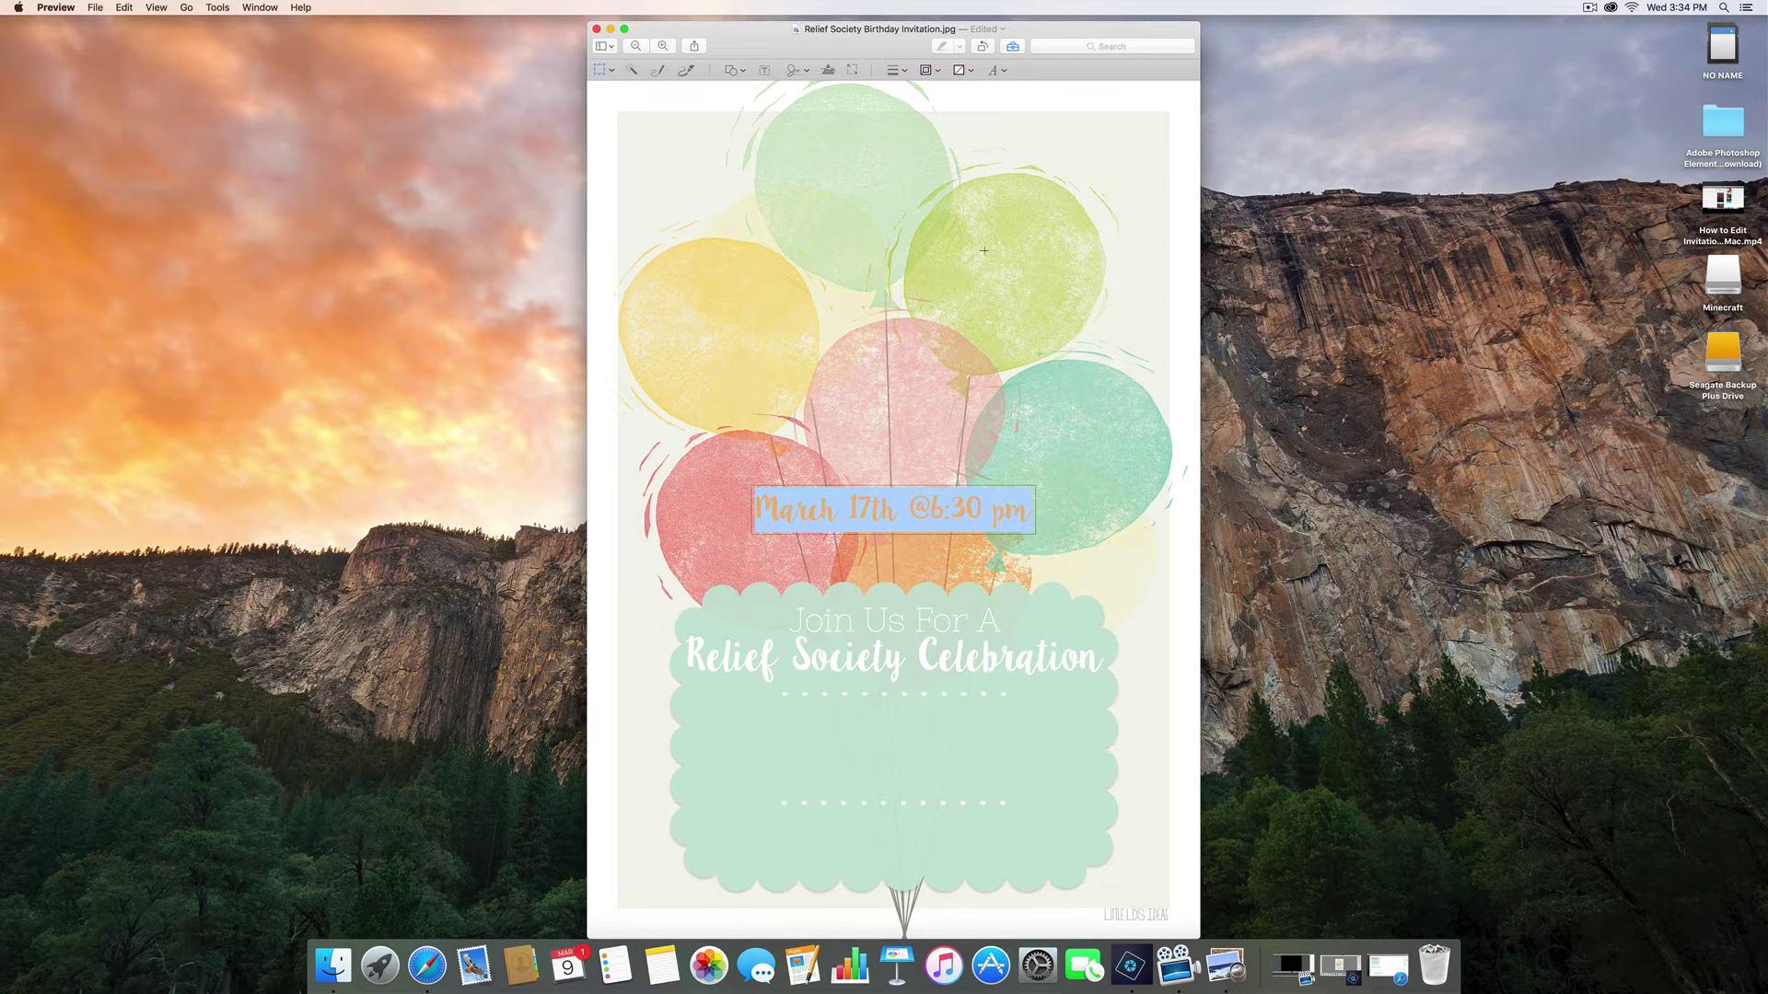
# Step: Style the date line as white LillyBelle text at 40 pt
pyautogui.click(996, 71)
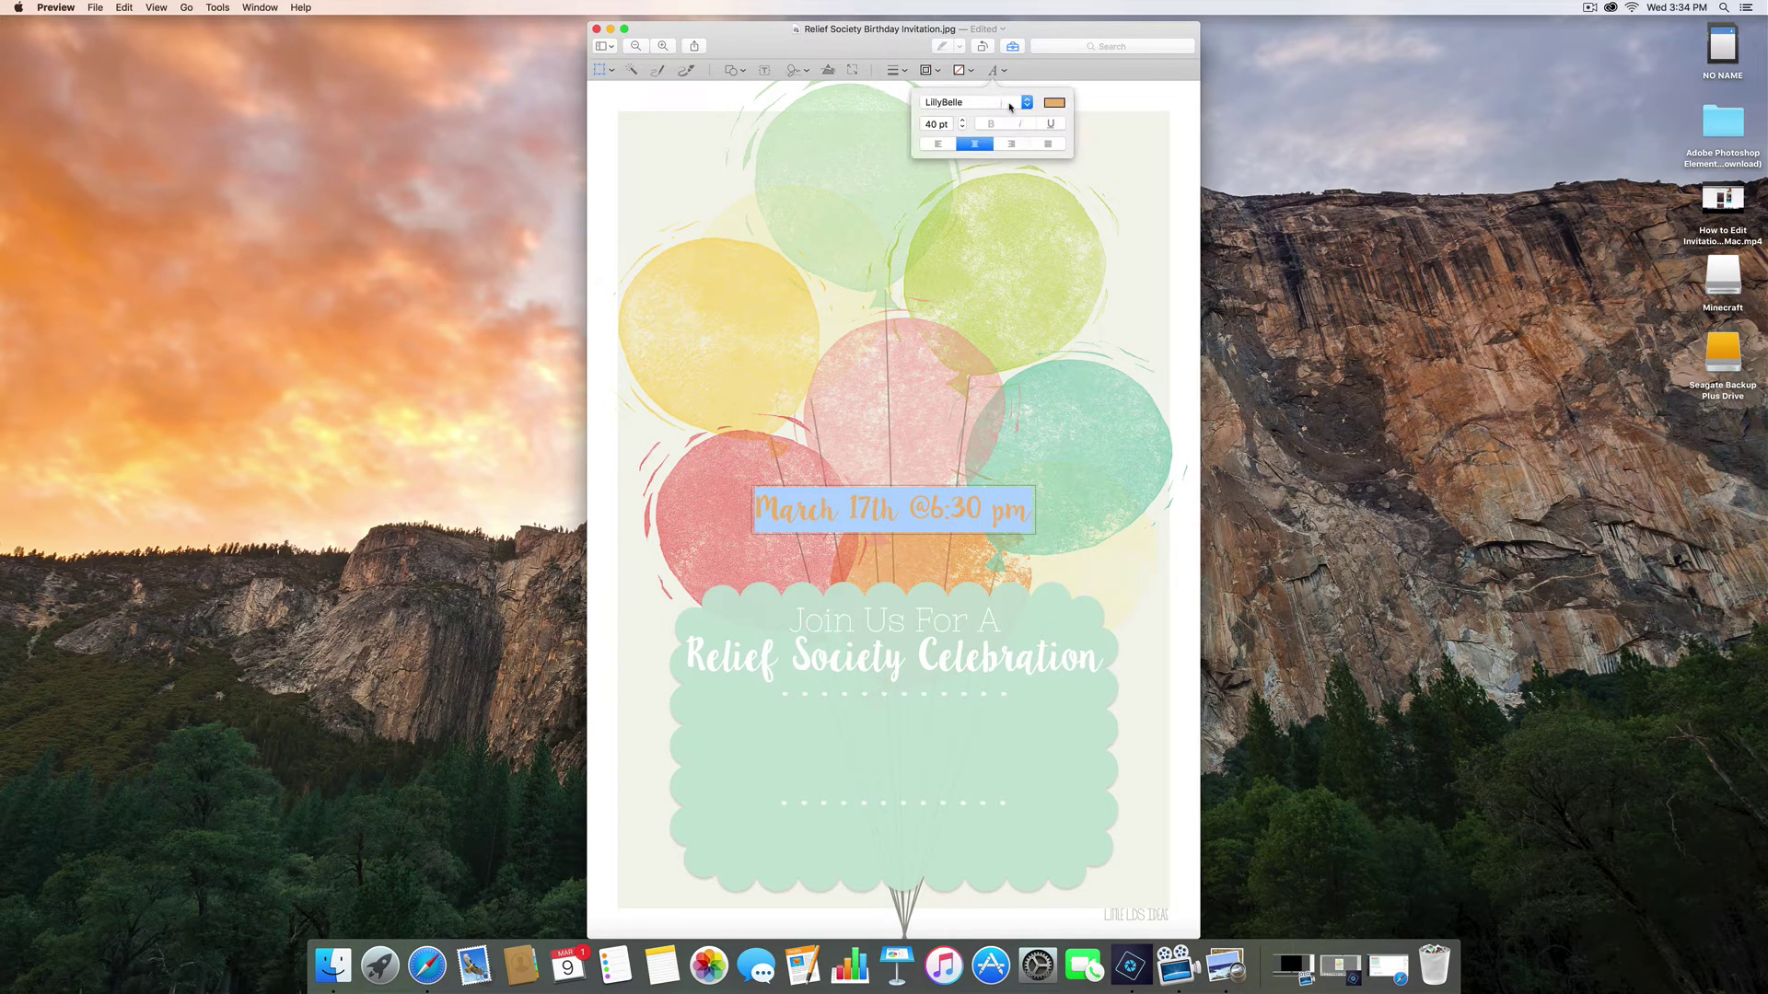
pyautogui.click(1008, 104)
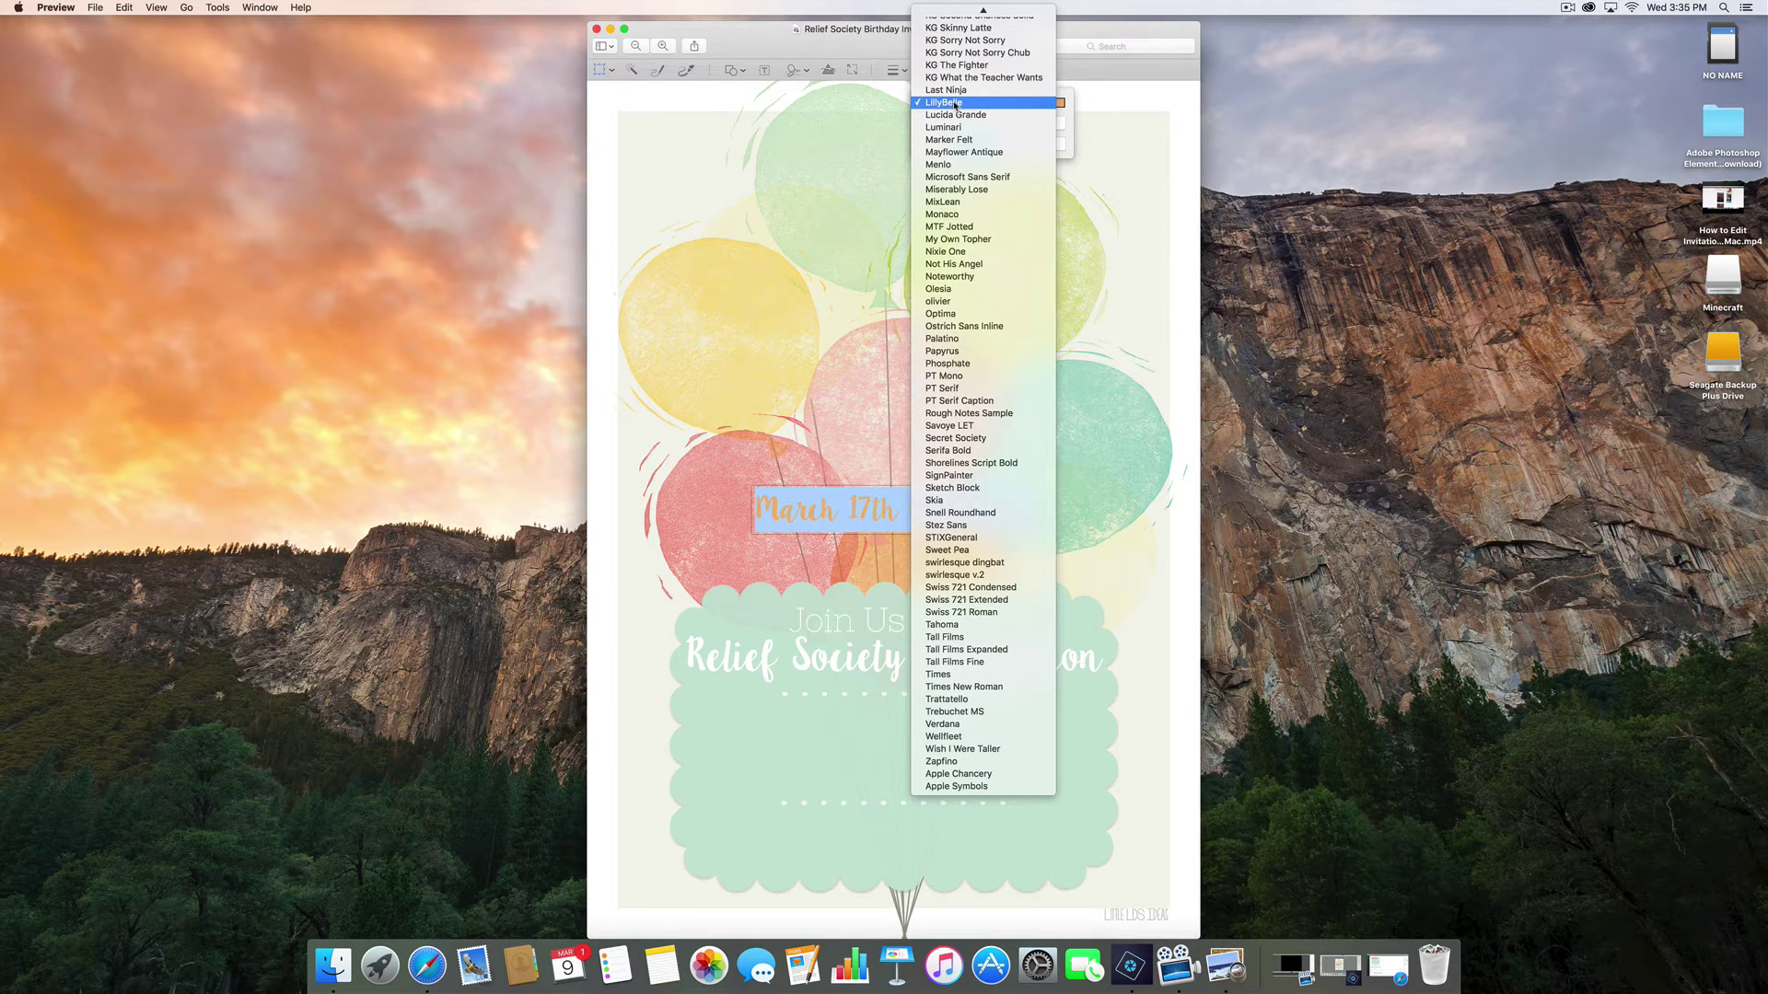
pyautogui.click(954, 103)
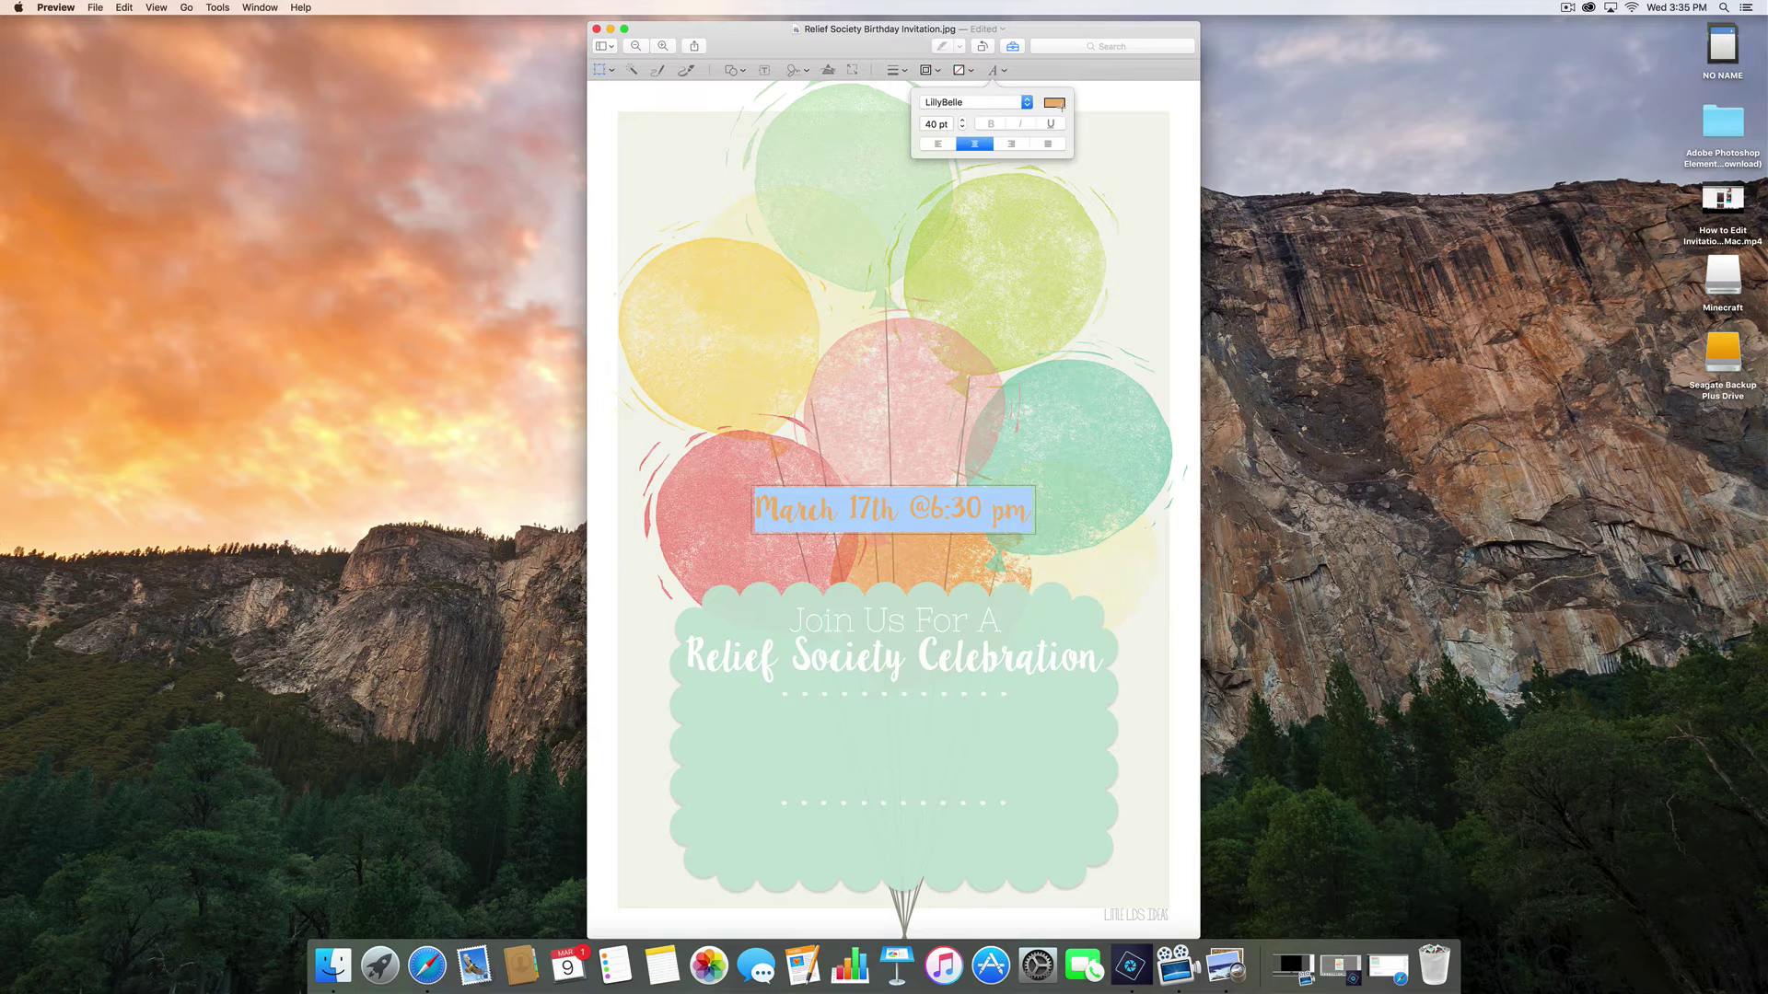
pyautogui.click(1055, 102)
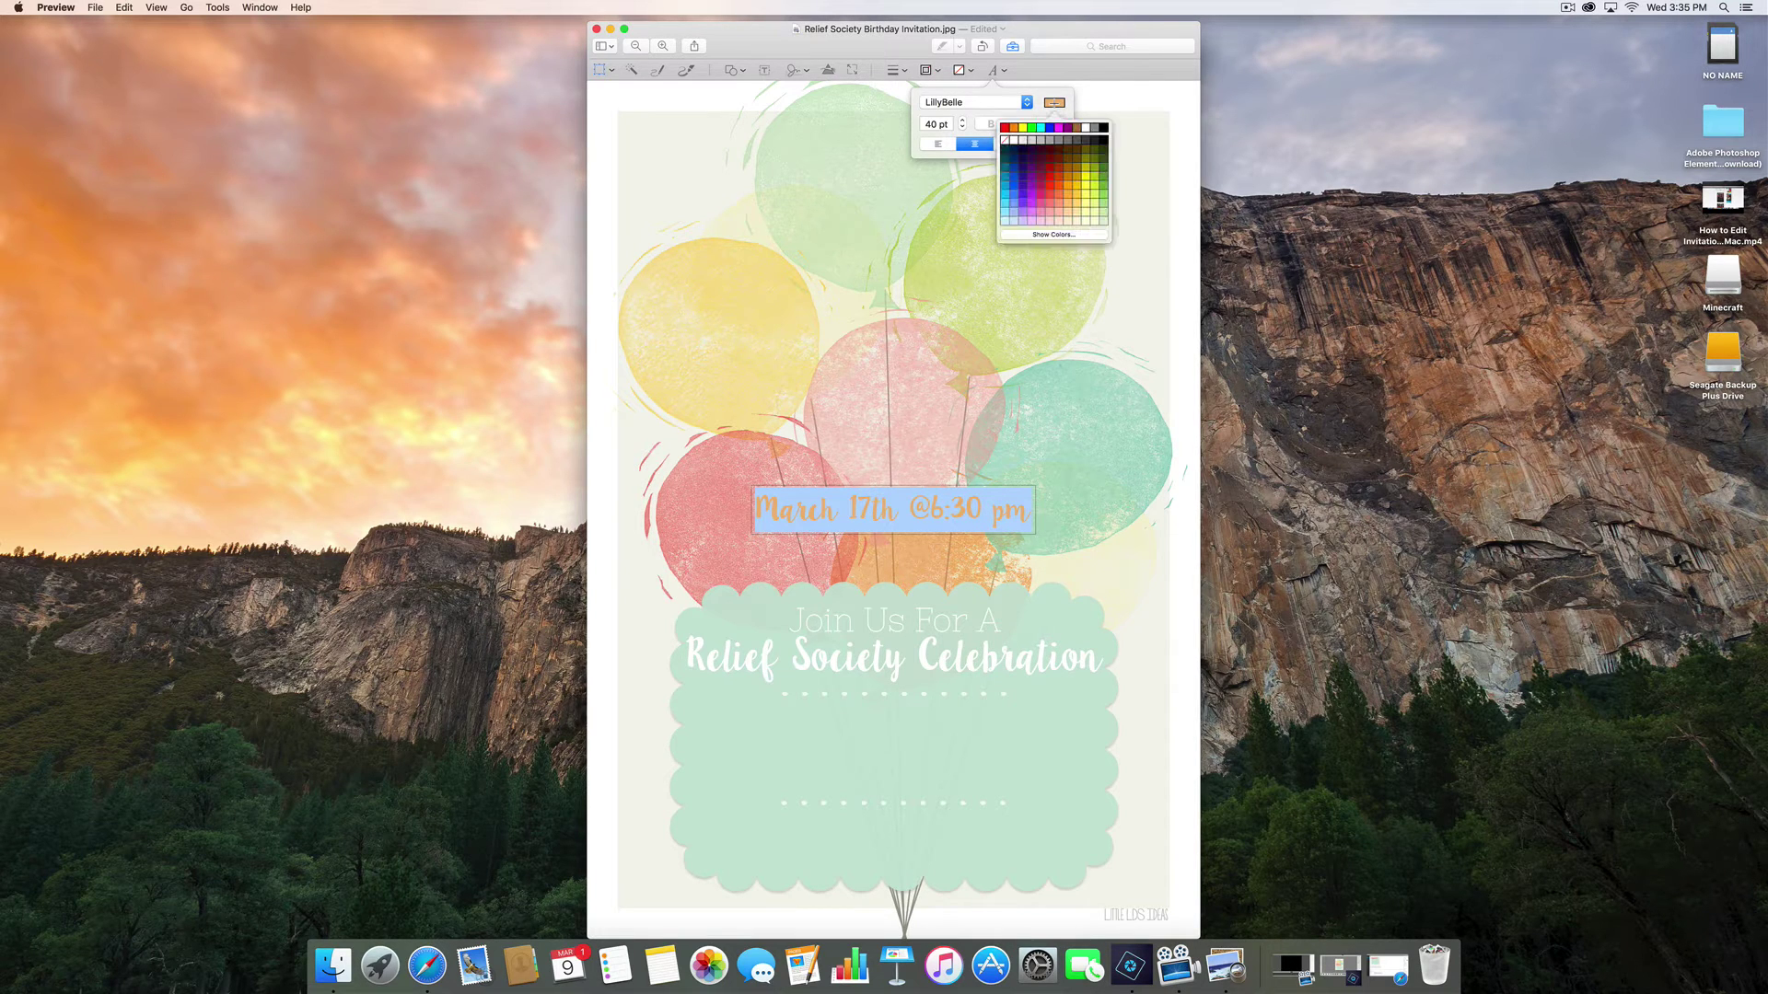
pyautogui.click(1084, 123)
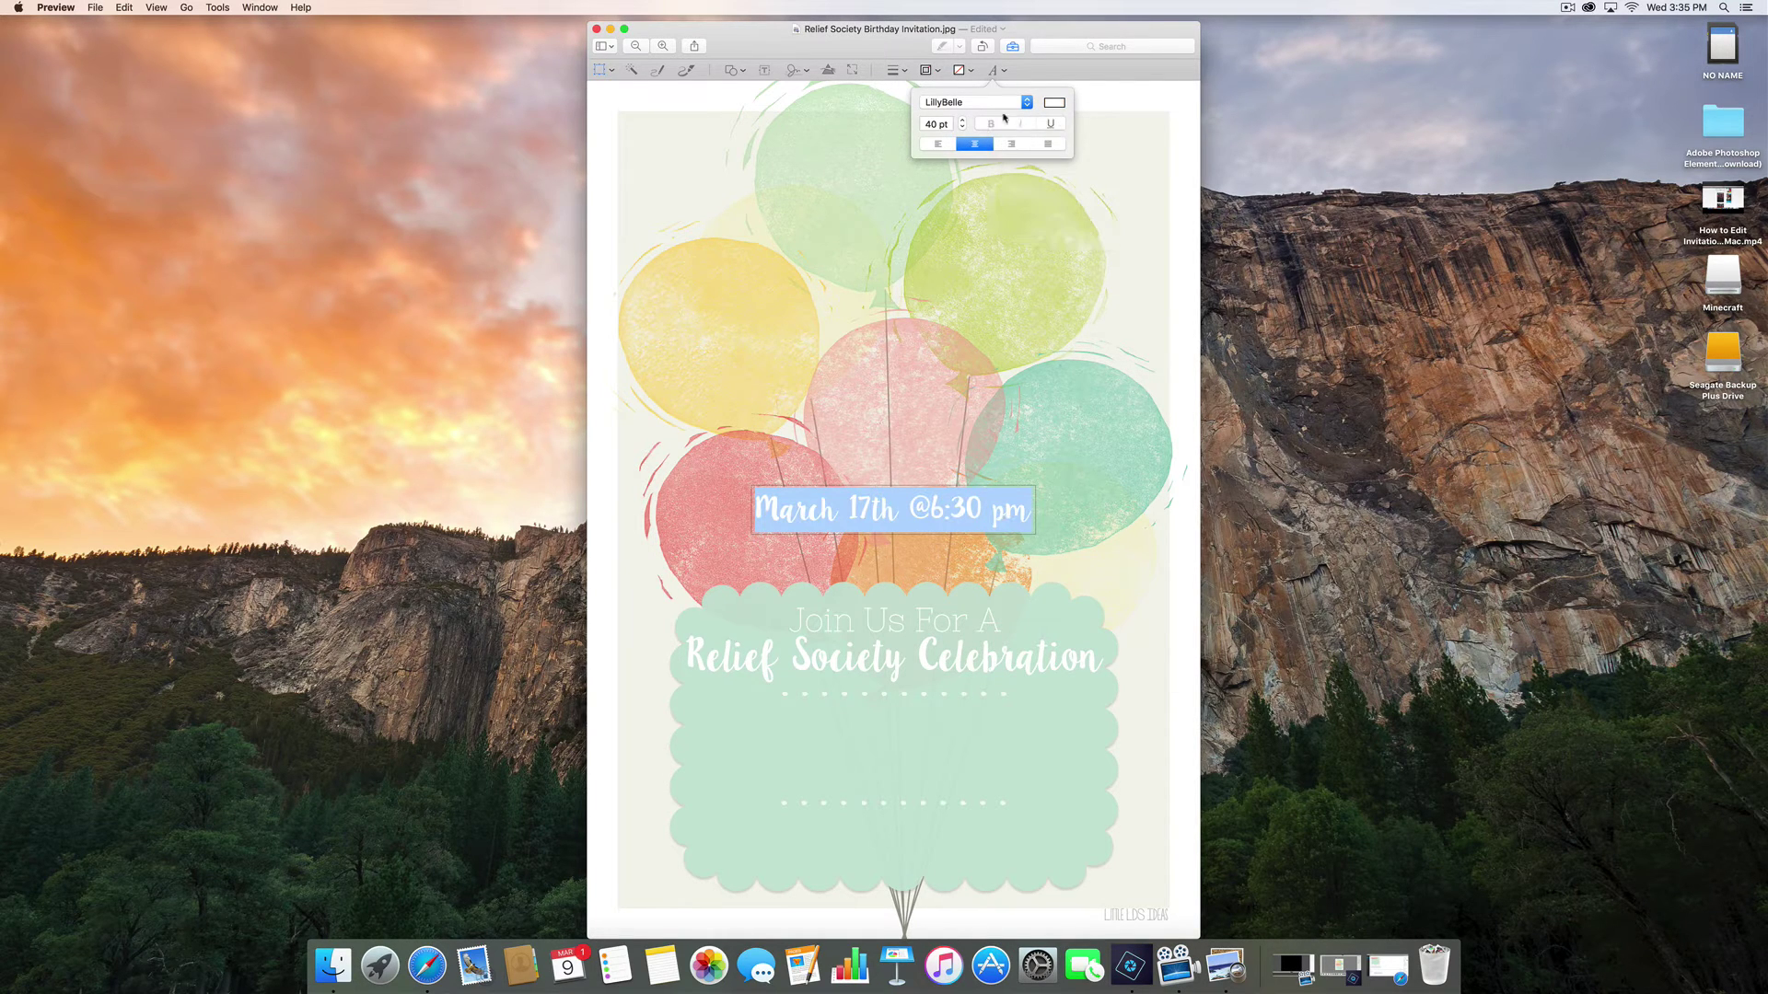
pyautogui.click(898, 524)
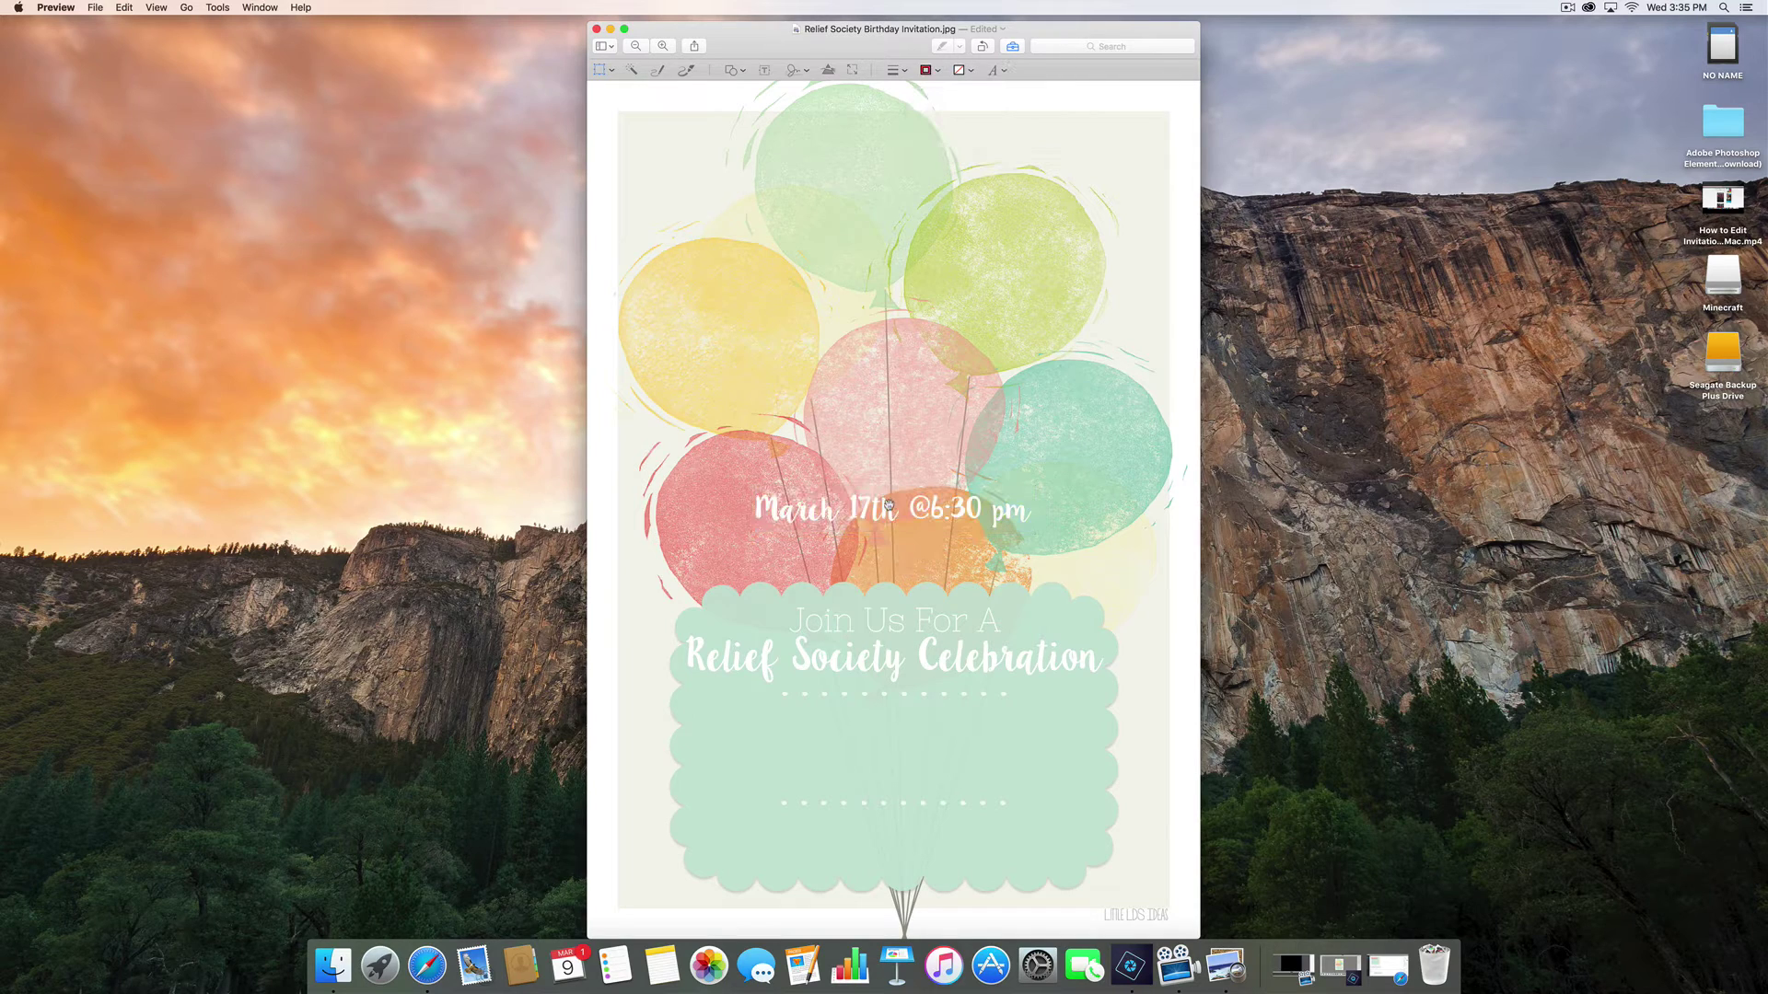
# Step: Move the date line into the green panel below the title and enlarge it to 45 pt
pyautogui.moveTo(888, 517); pyautogui.dragTo(887, 719)
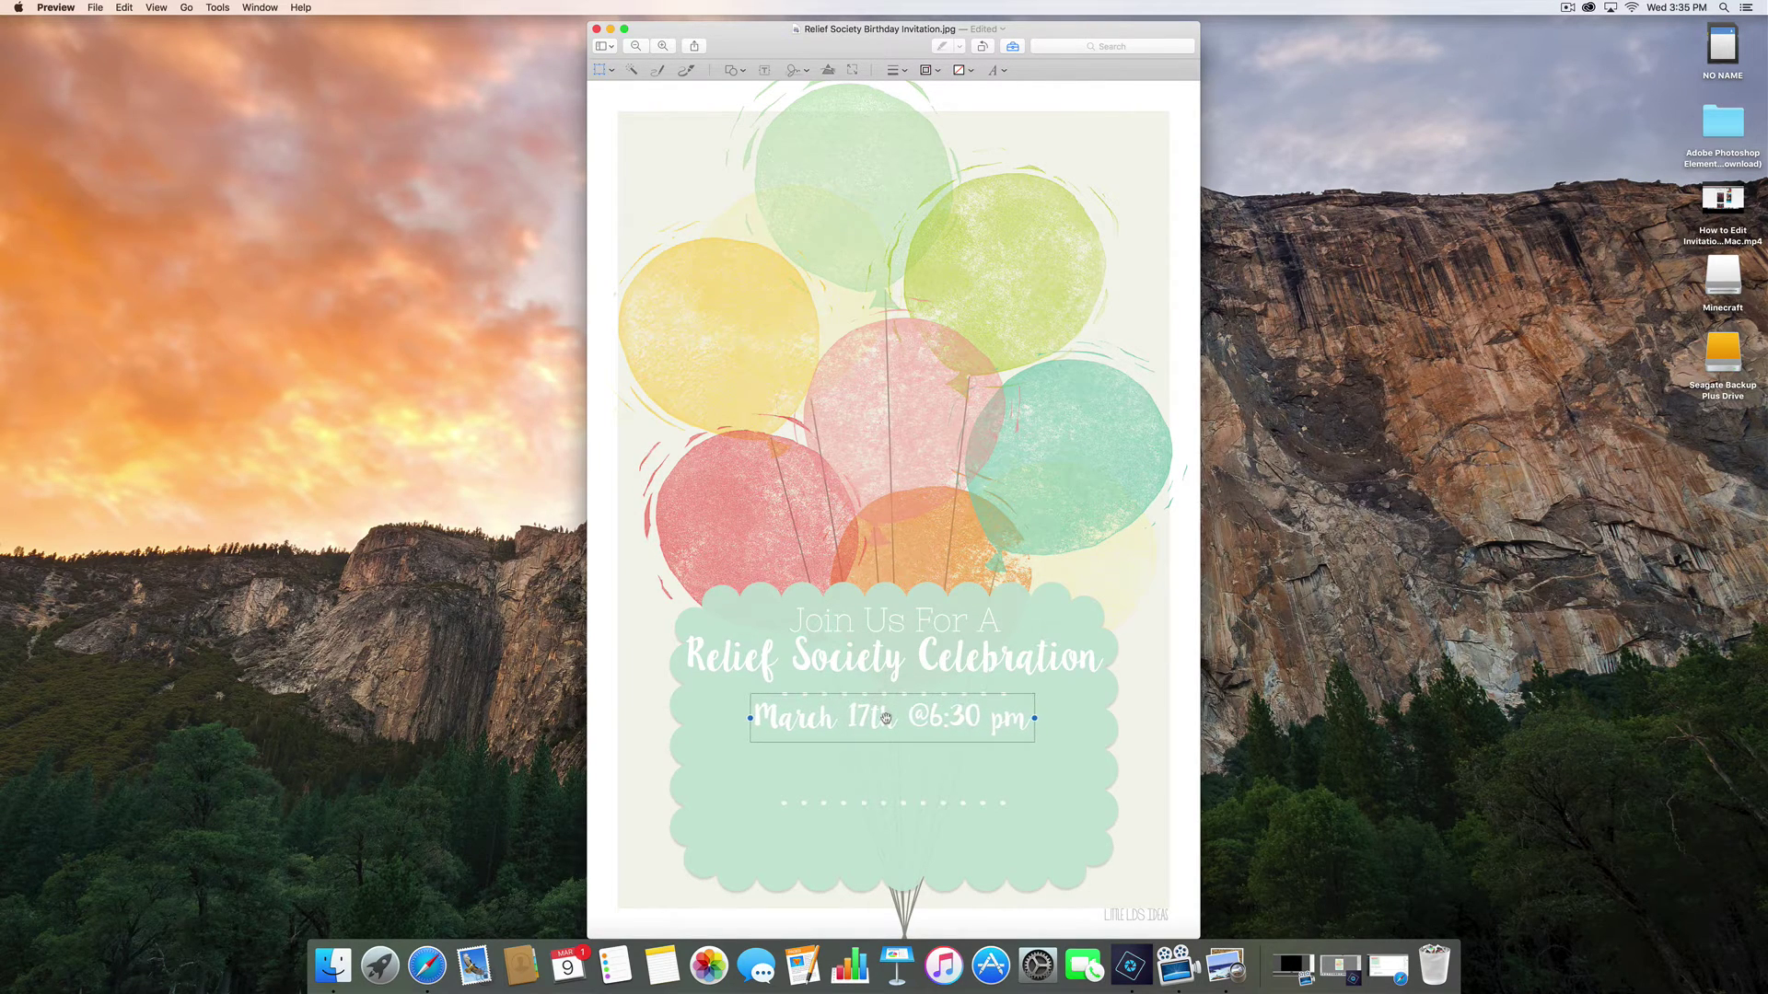
pyautogui.doubleClick(886, 719)
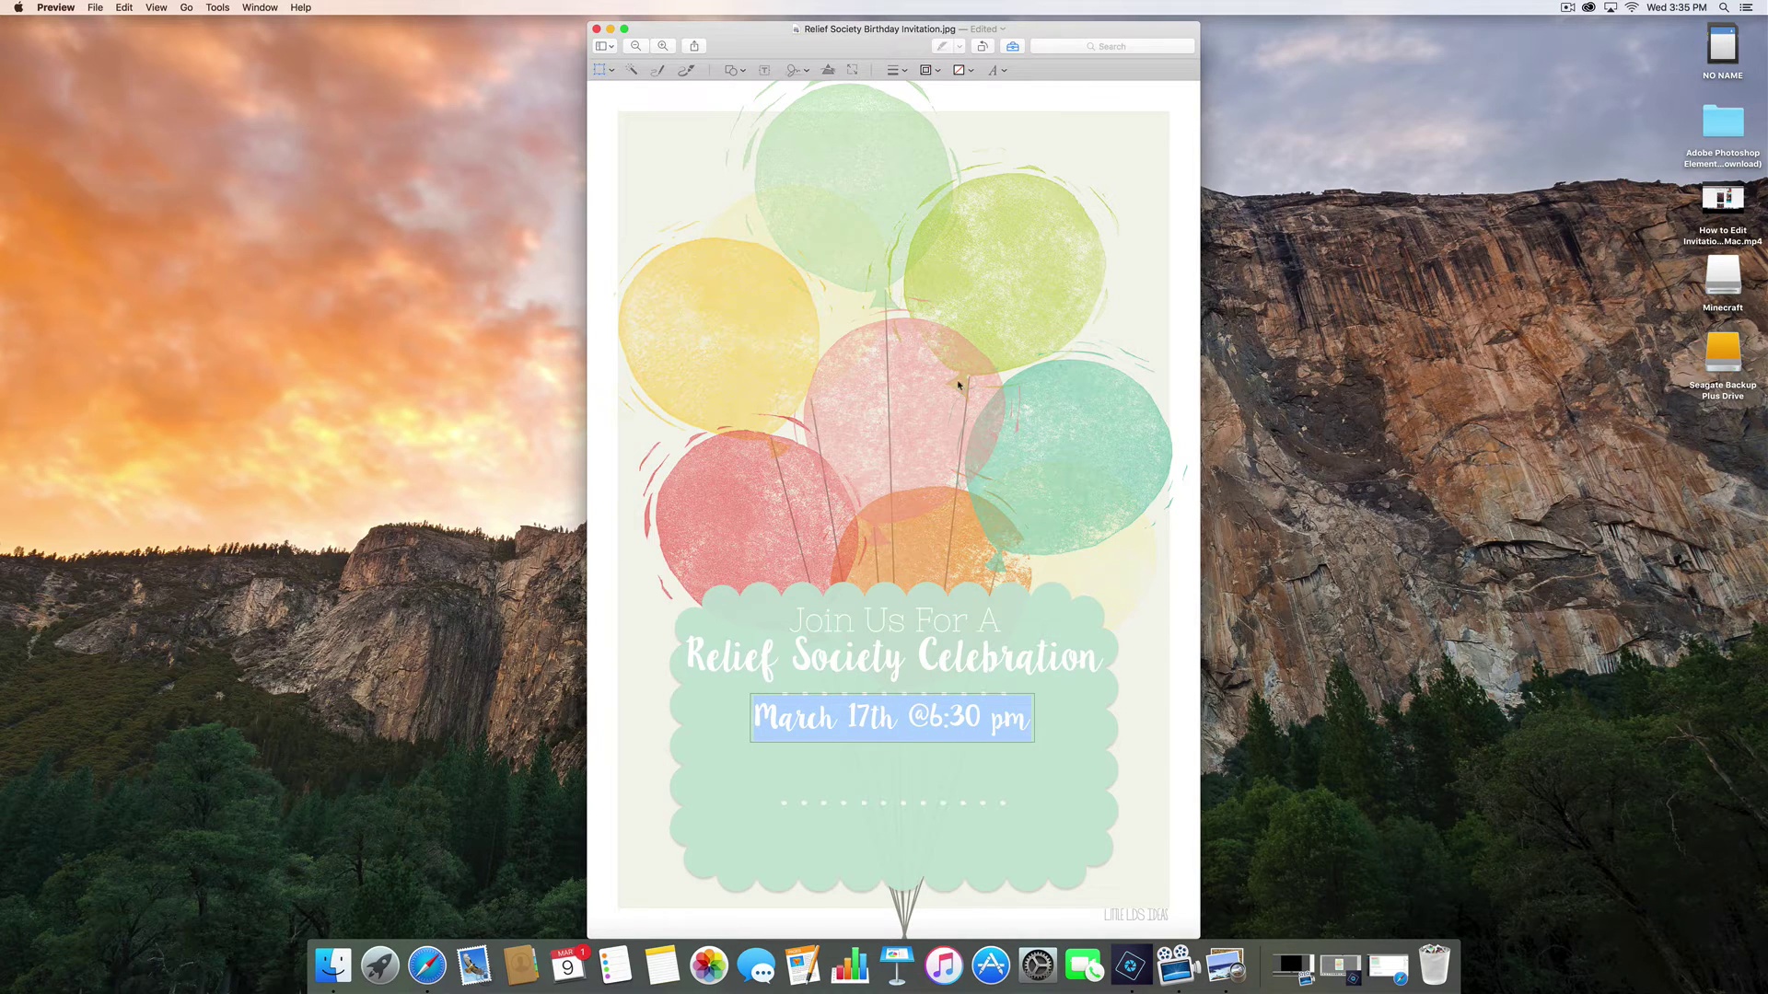
pyautogui.click(1004, 71)
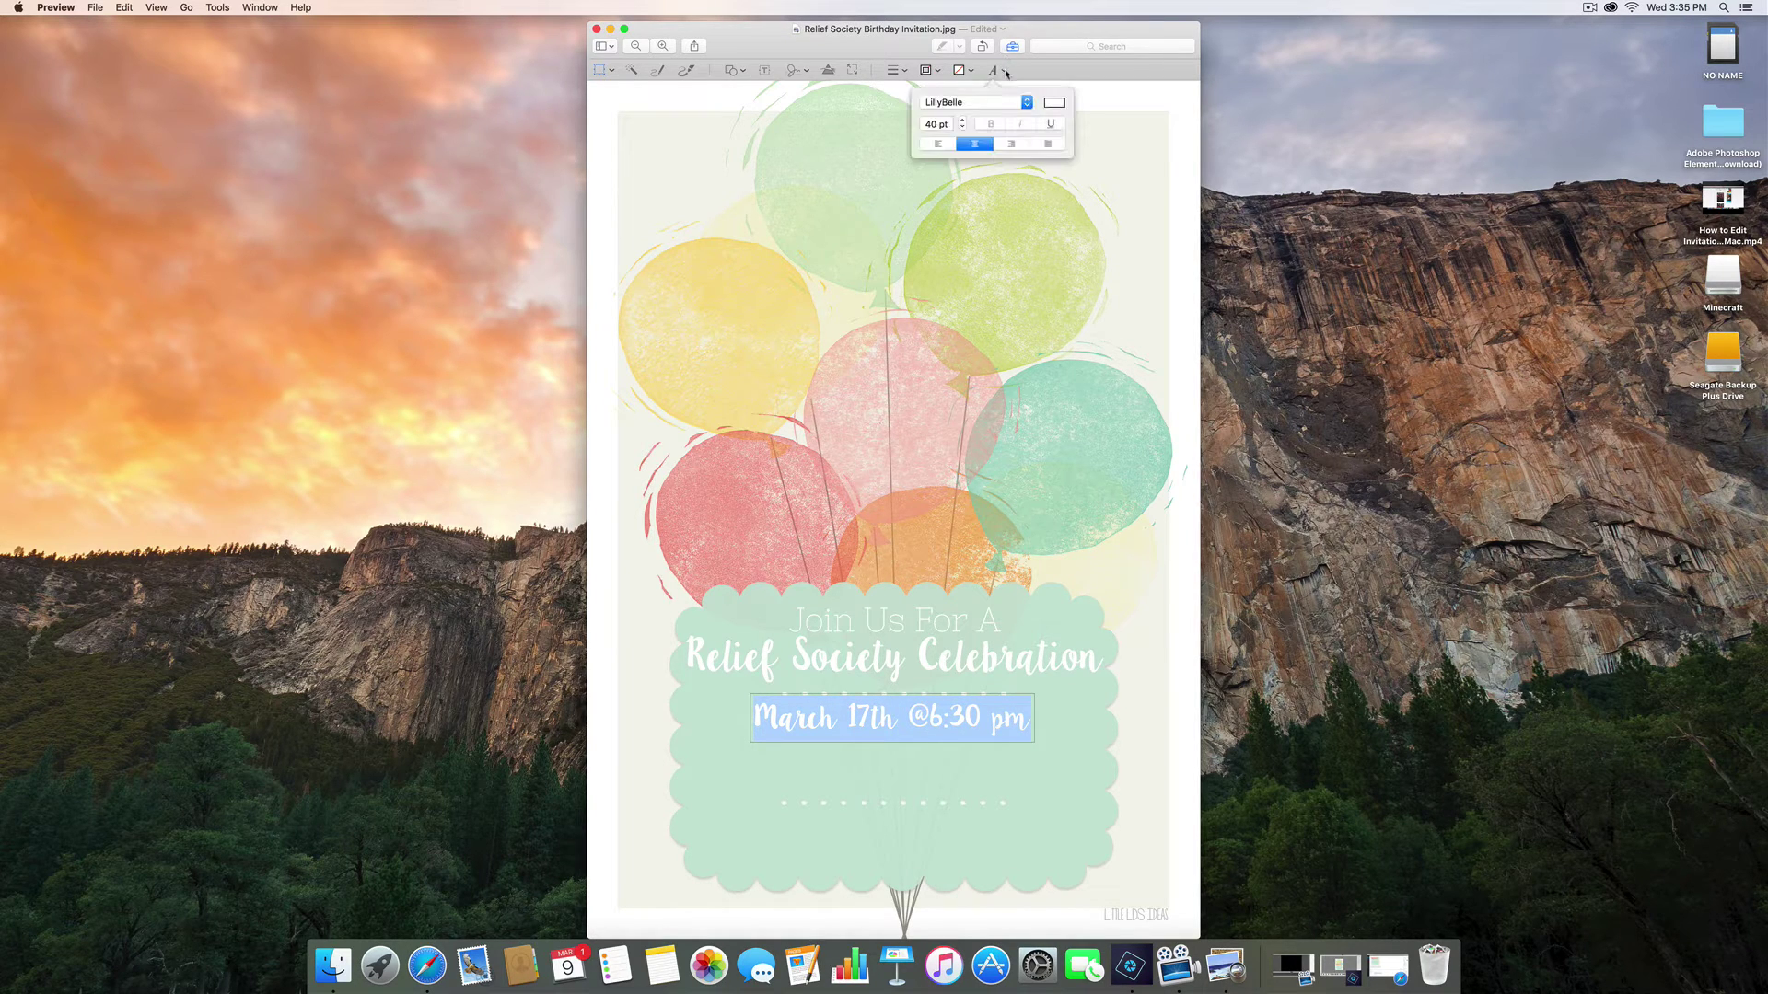
pyautogui.click(937, 126)
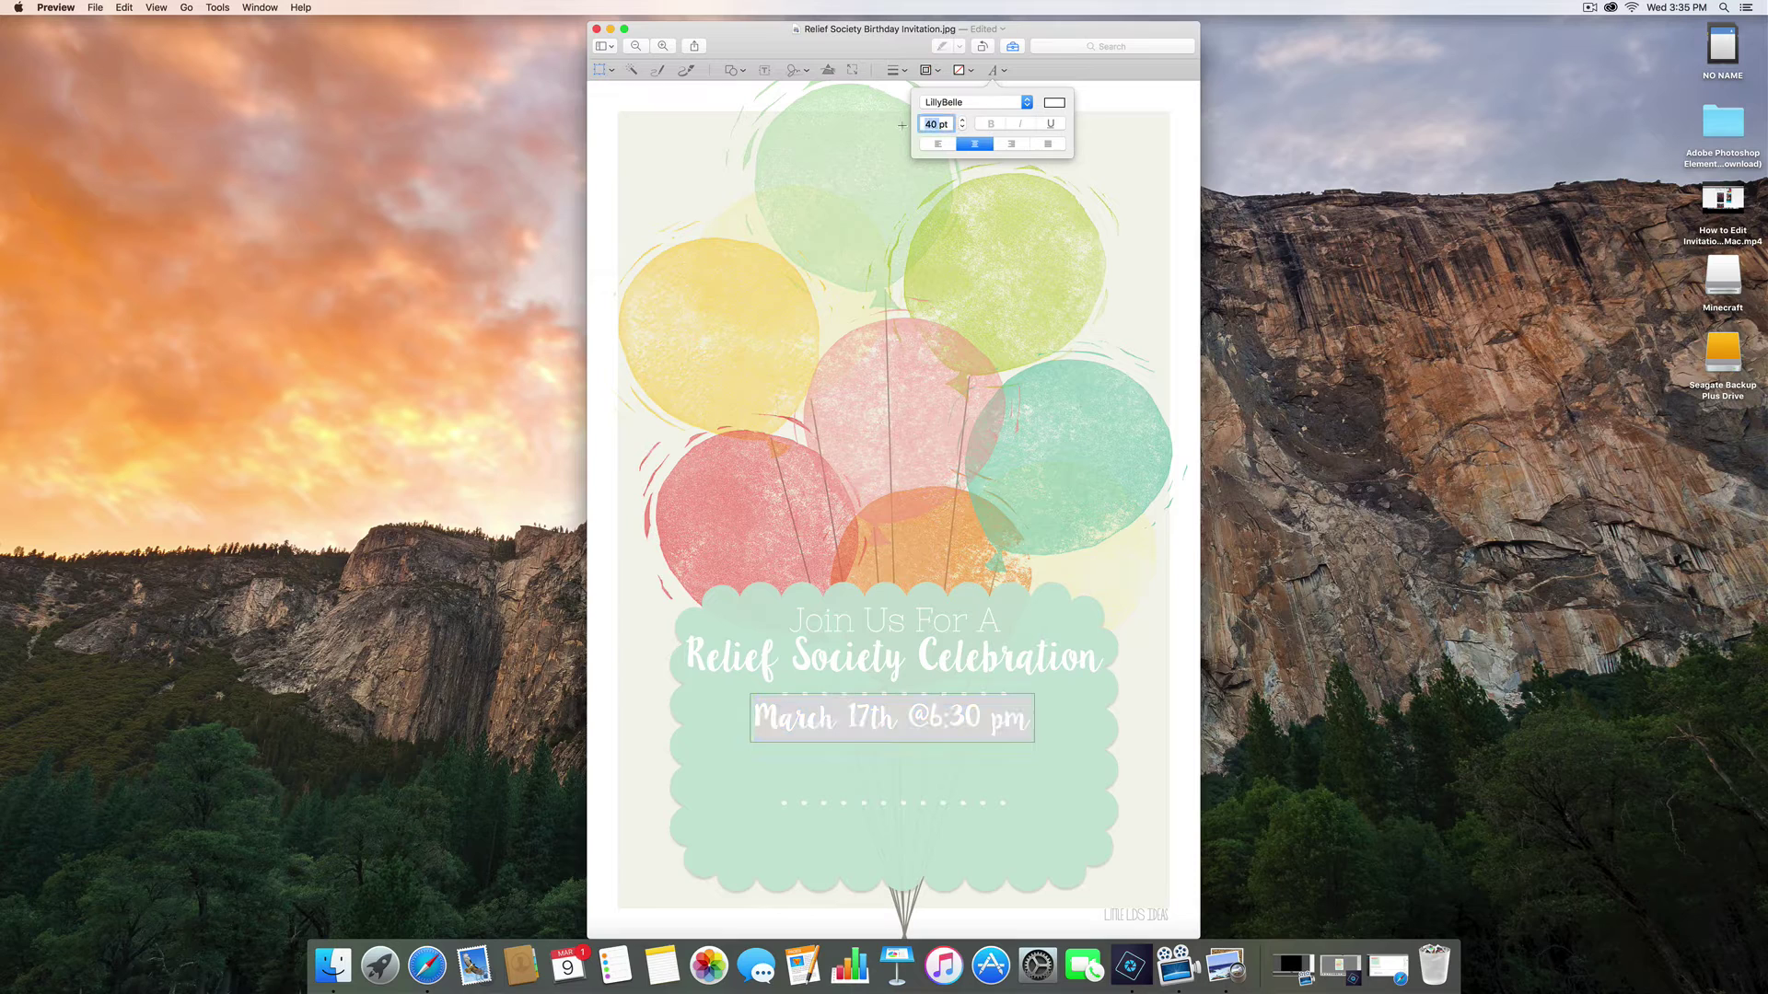
pyautogui.write('45')
pyautogui.press('Return')
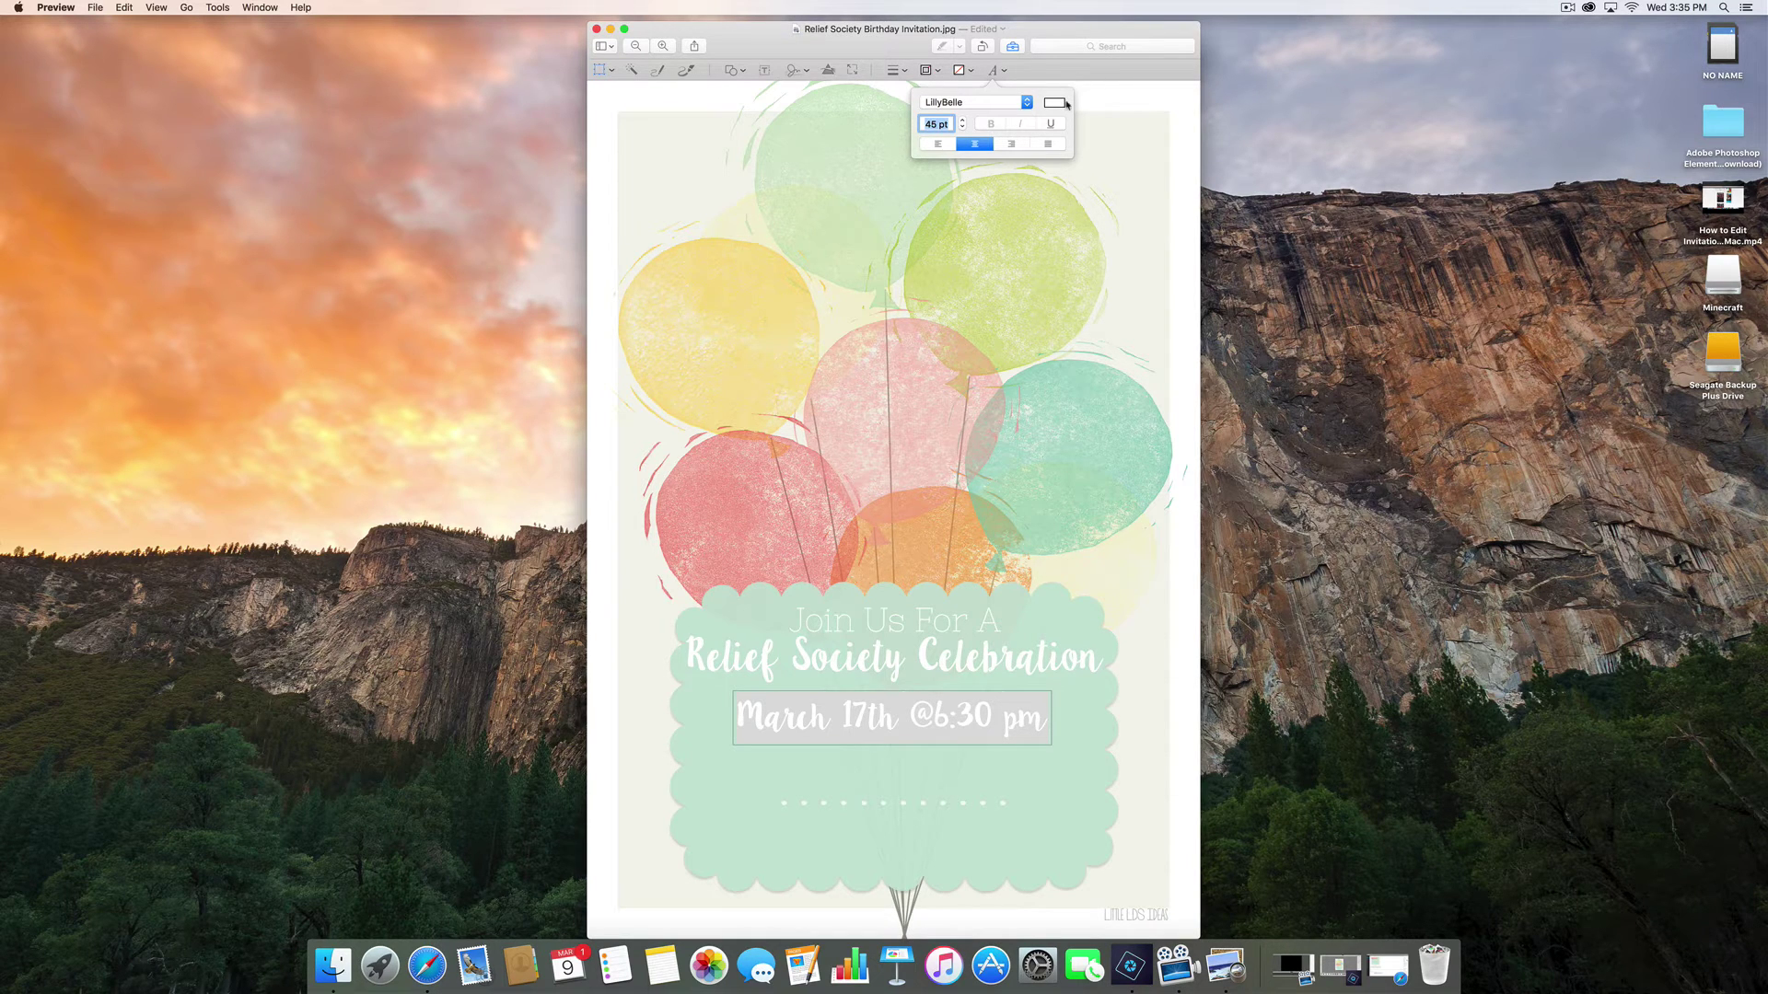
pyautogui.click(1066, 104)
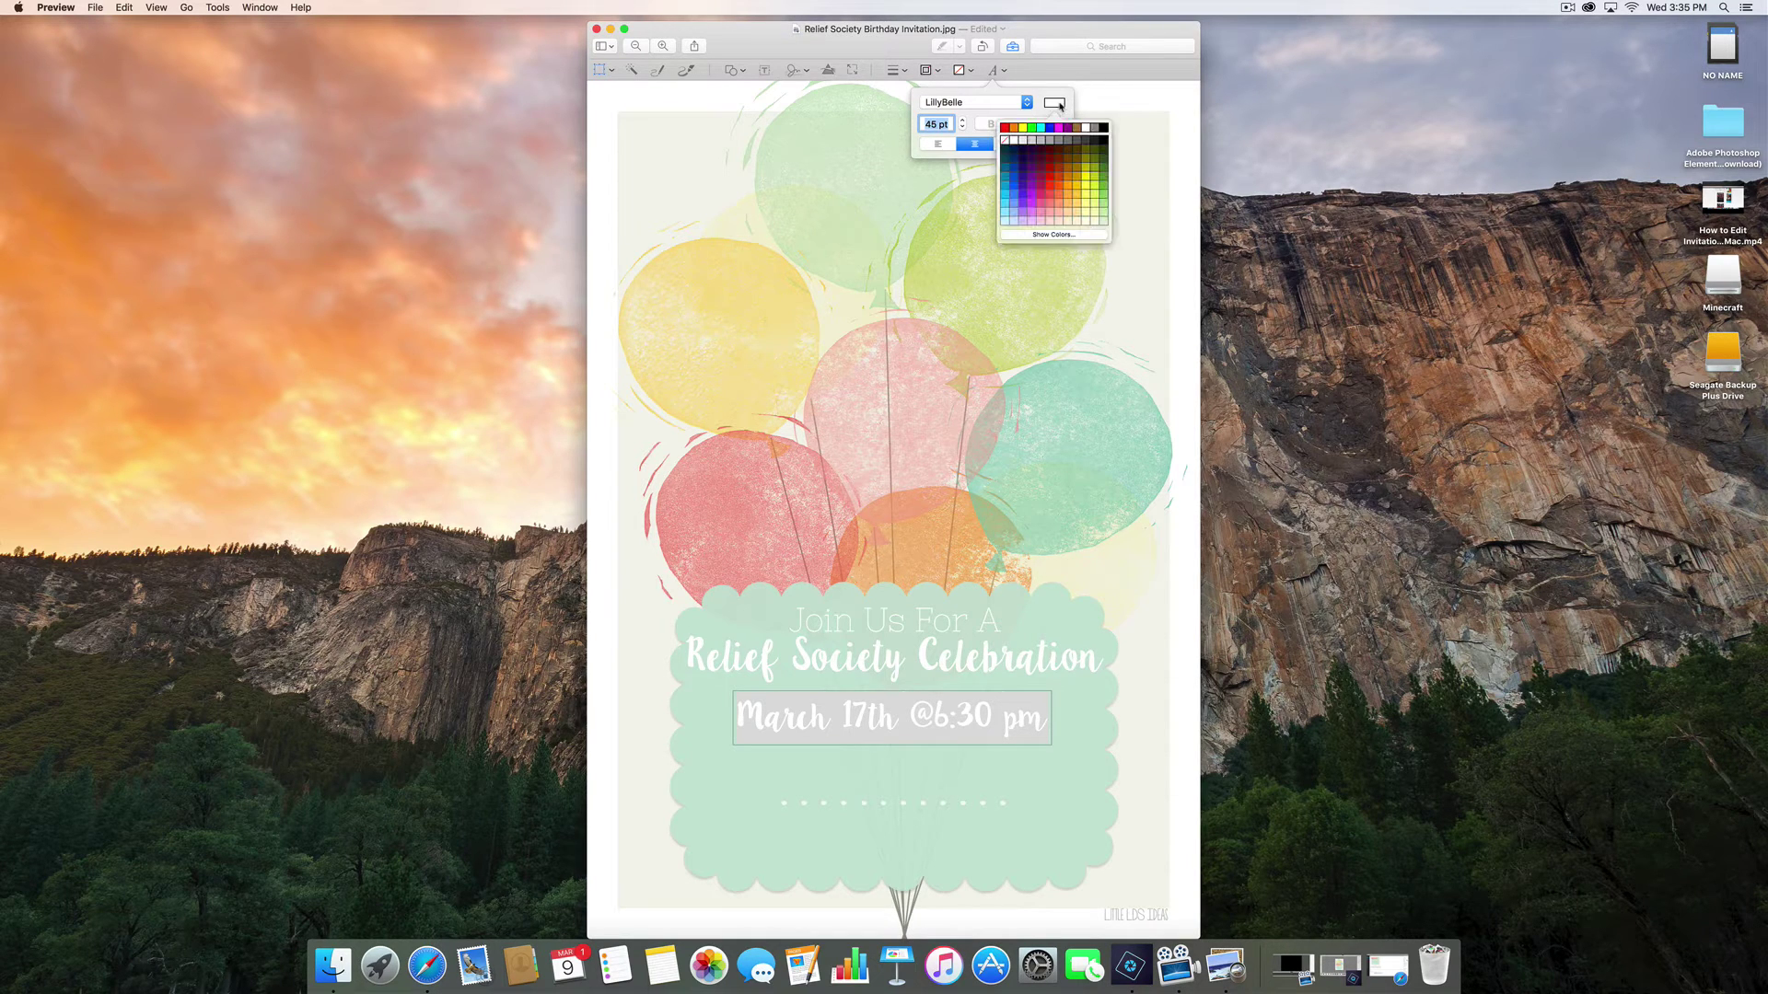
pyautogui.click(1055, 235)
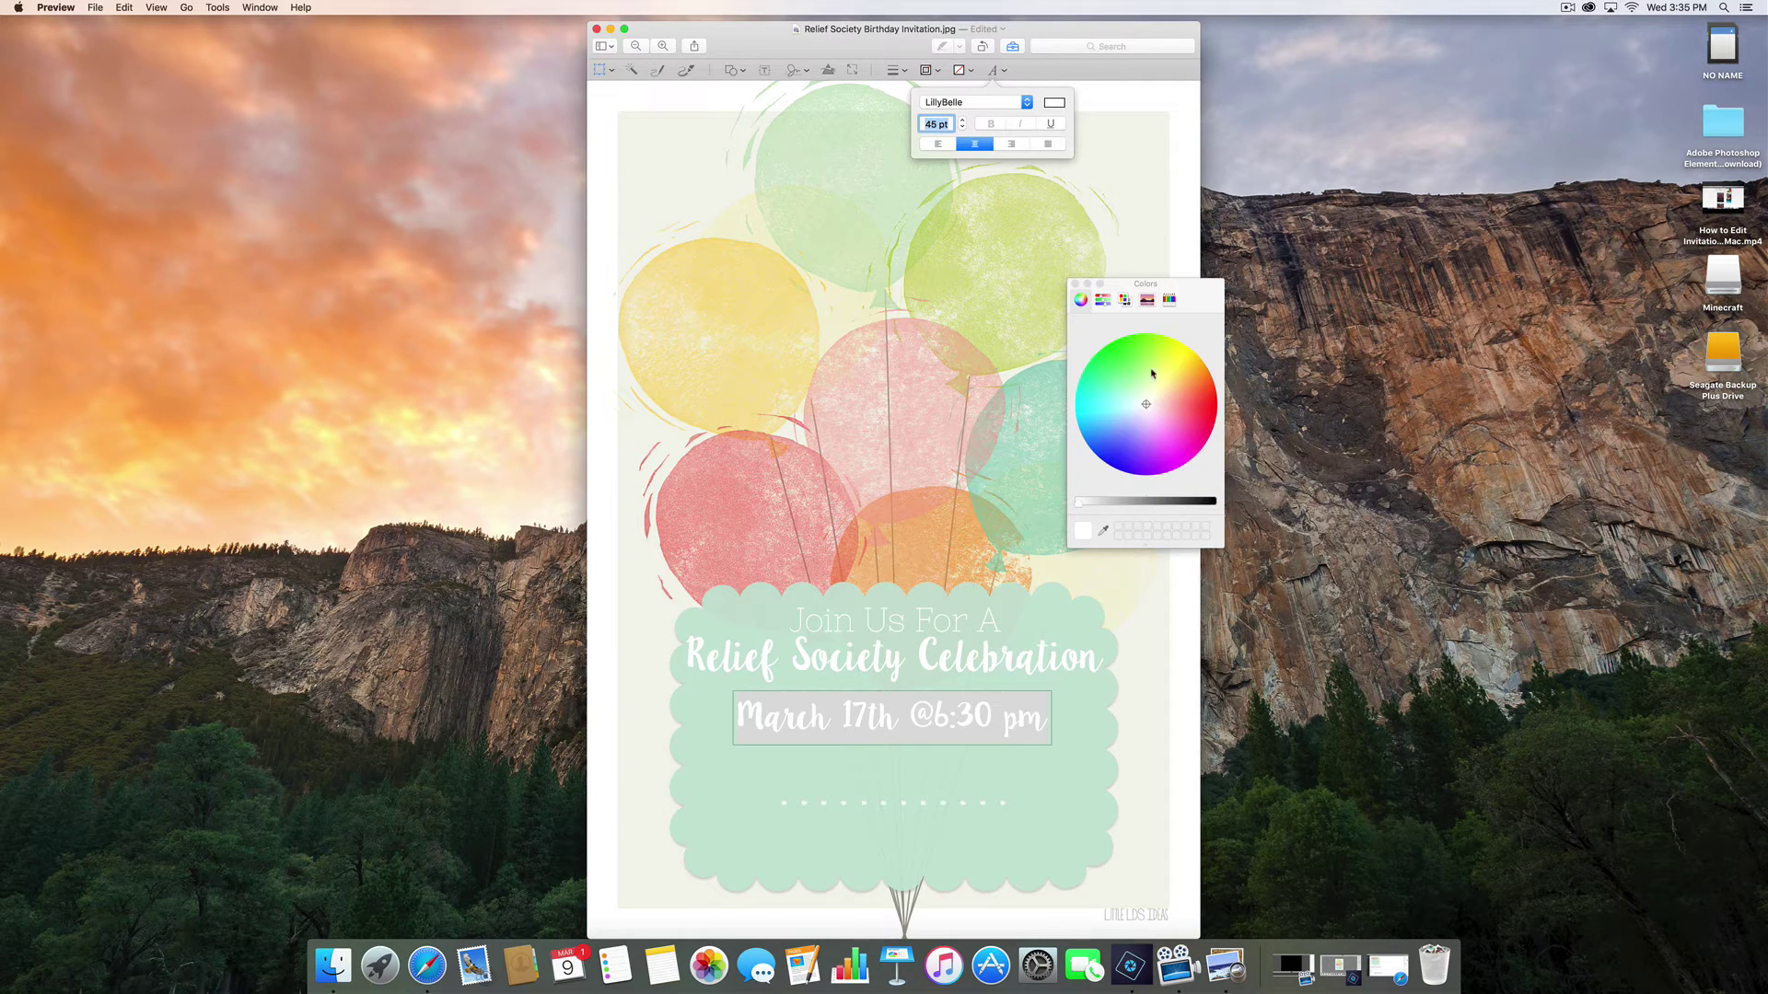
pyautogui.click(1104, 531)
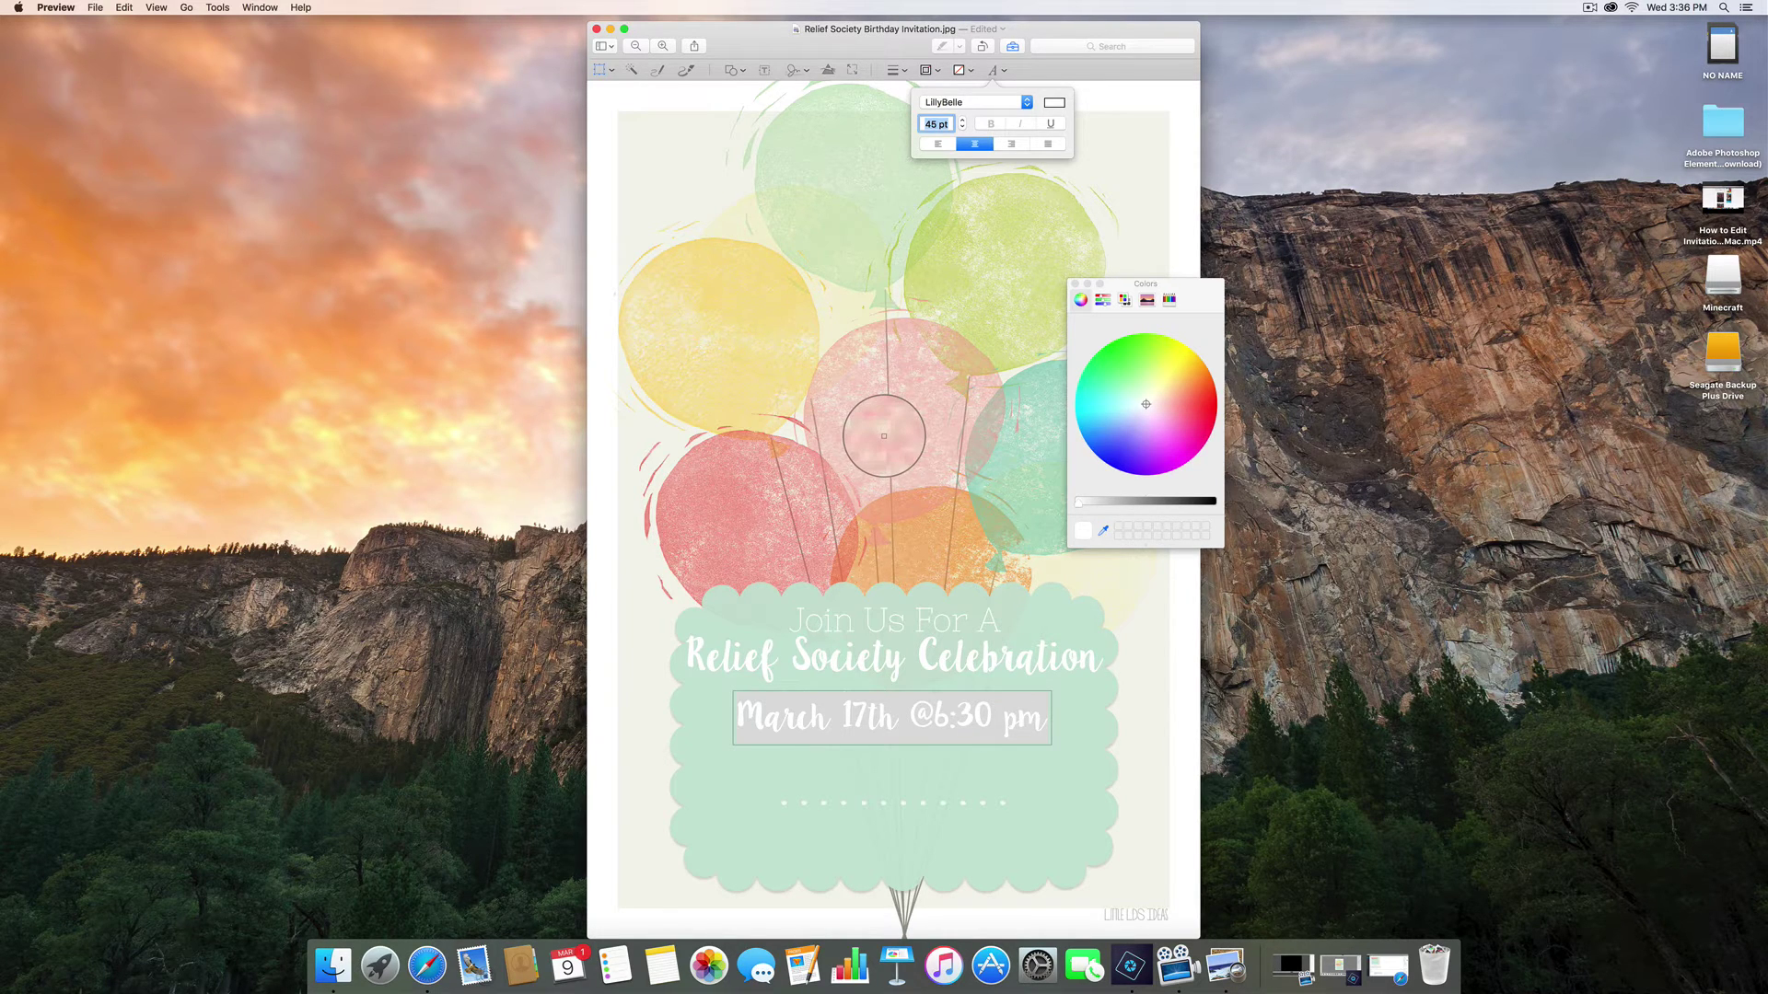
pyautogui.click(732, 291)
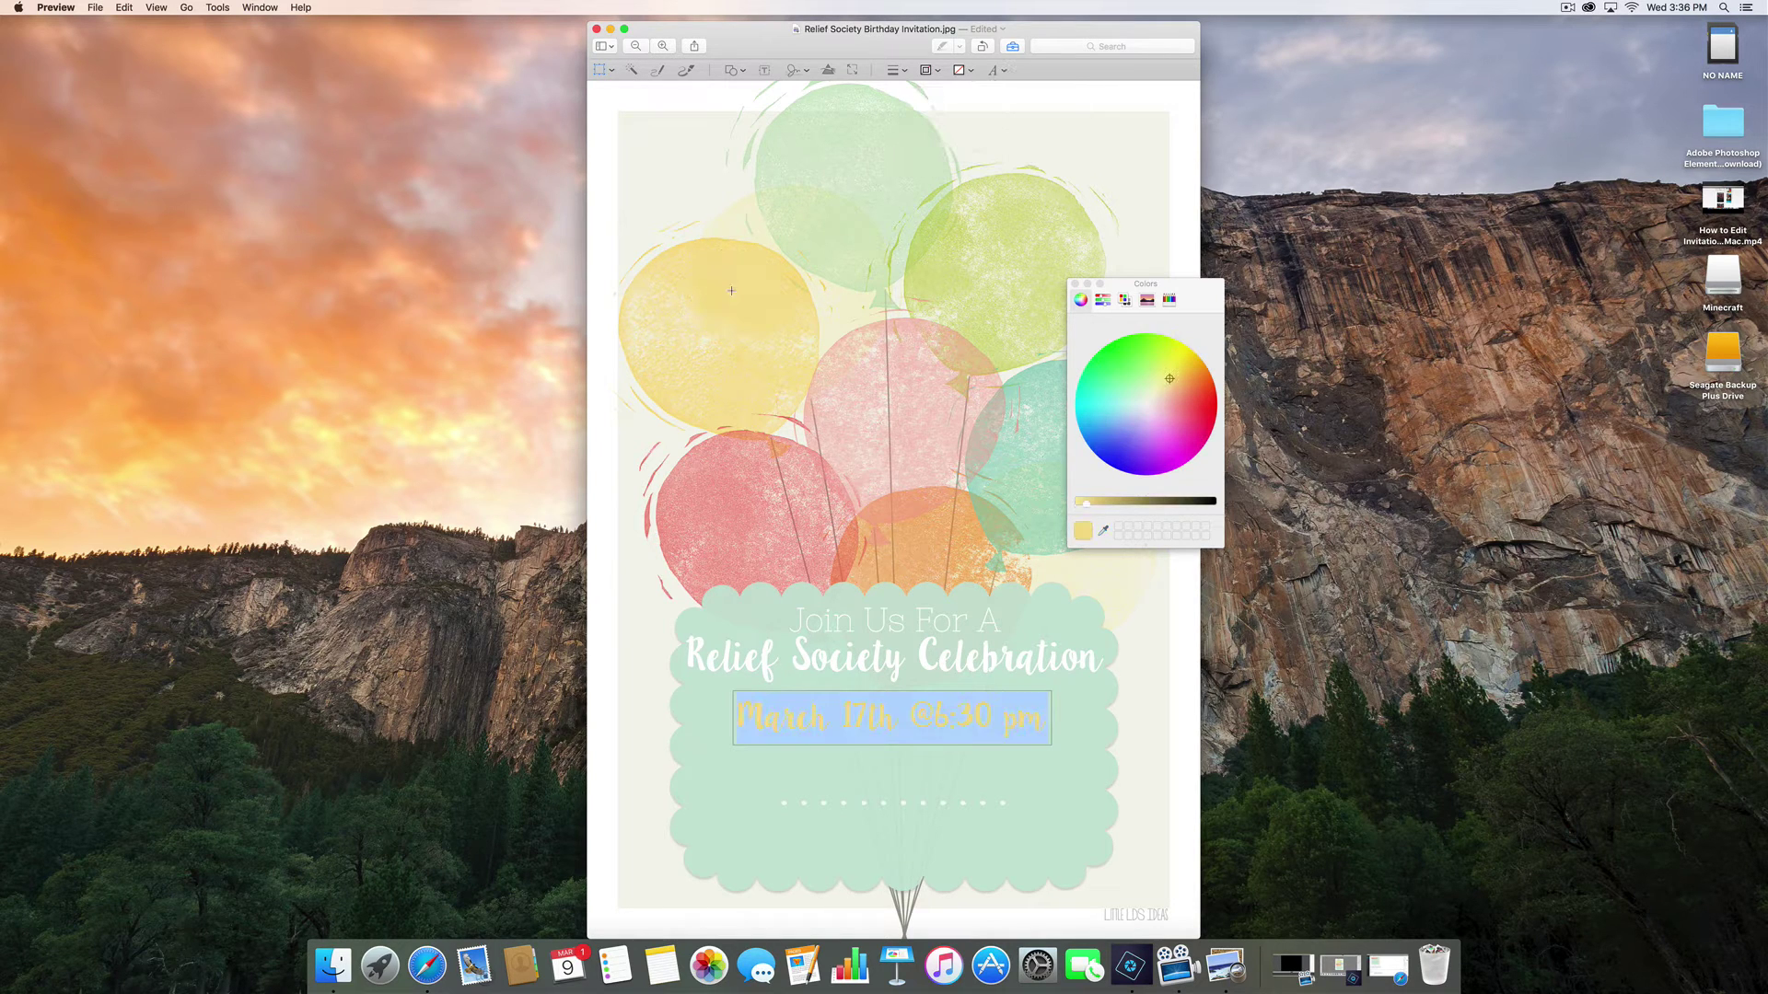
pyautogui.click(861, 751)
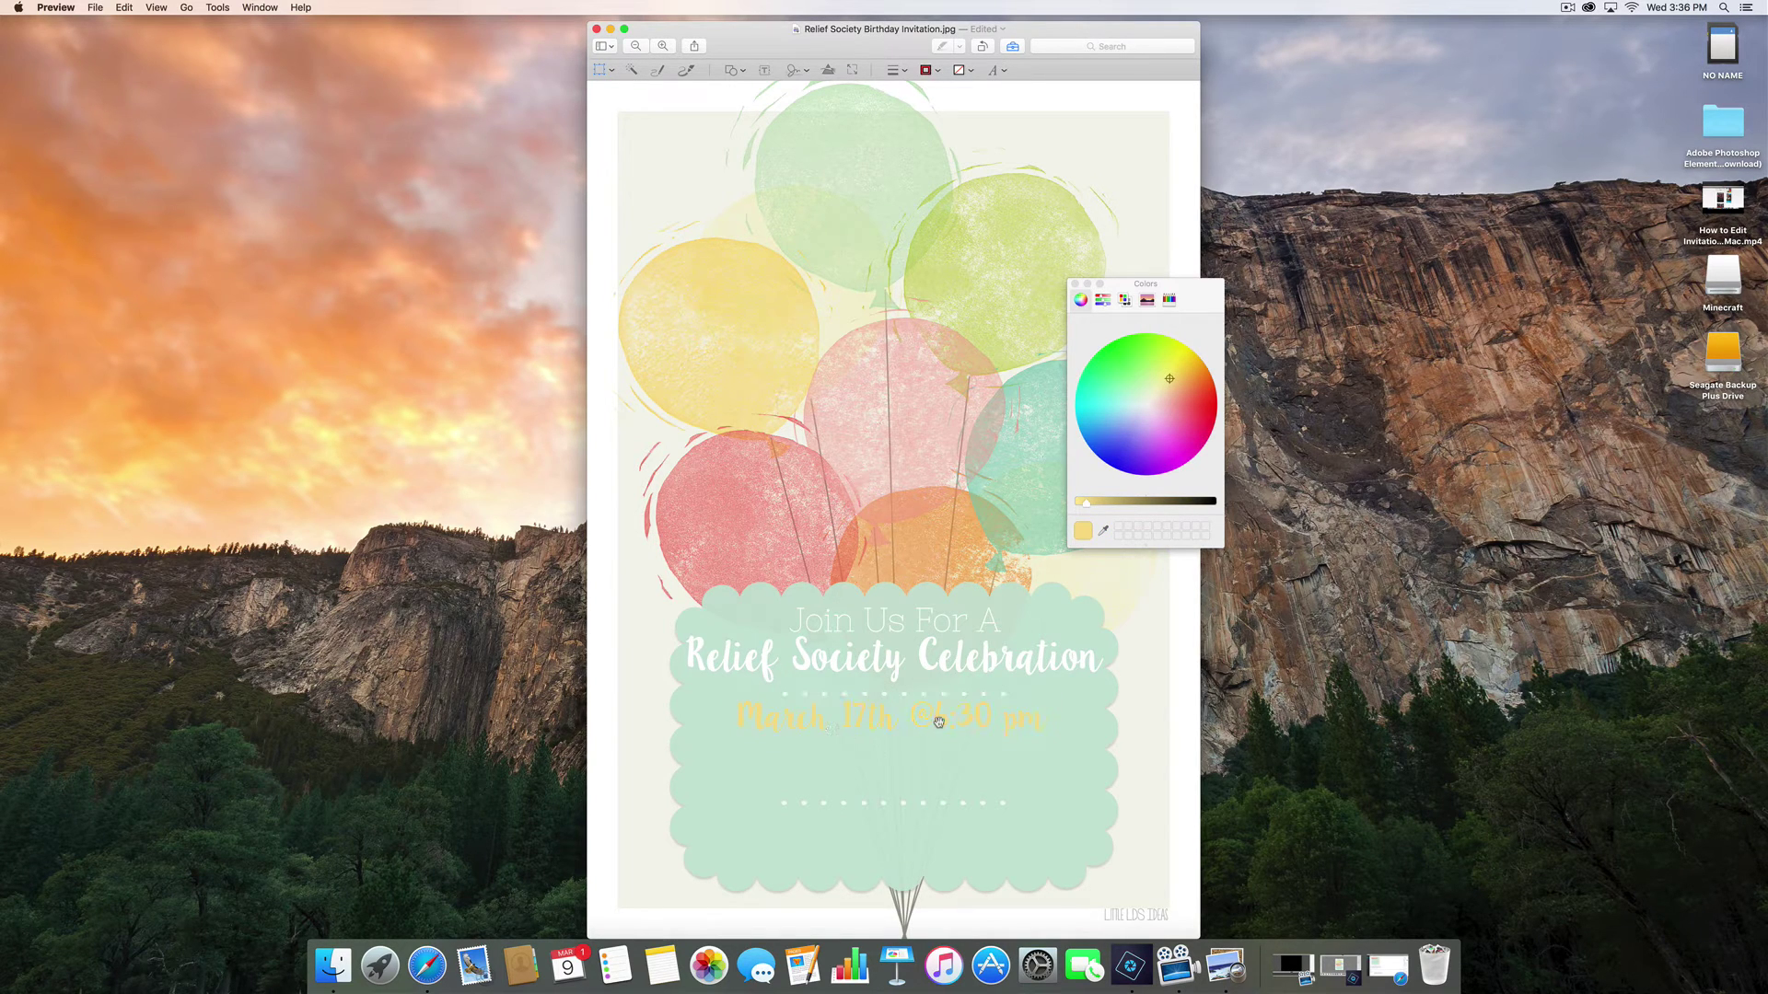
pyautogui.click(882, 725)
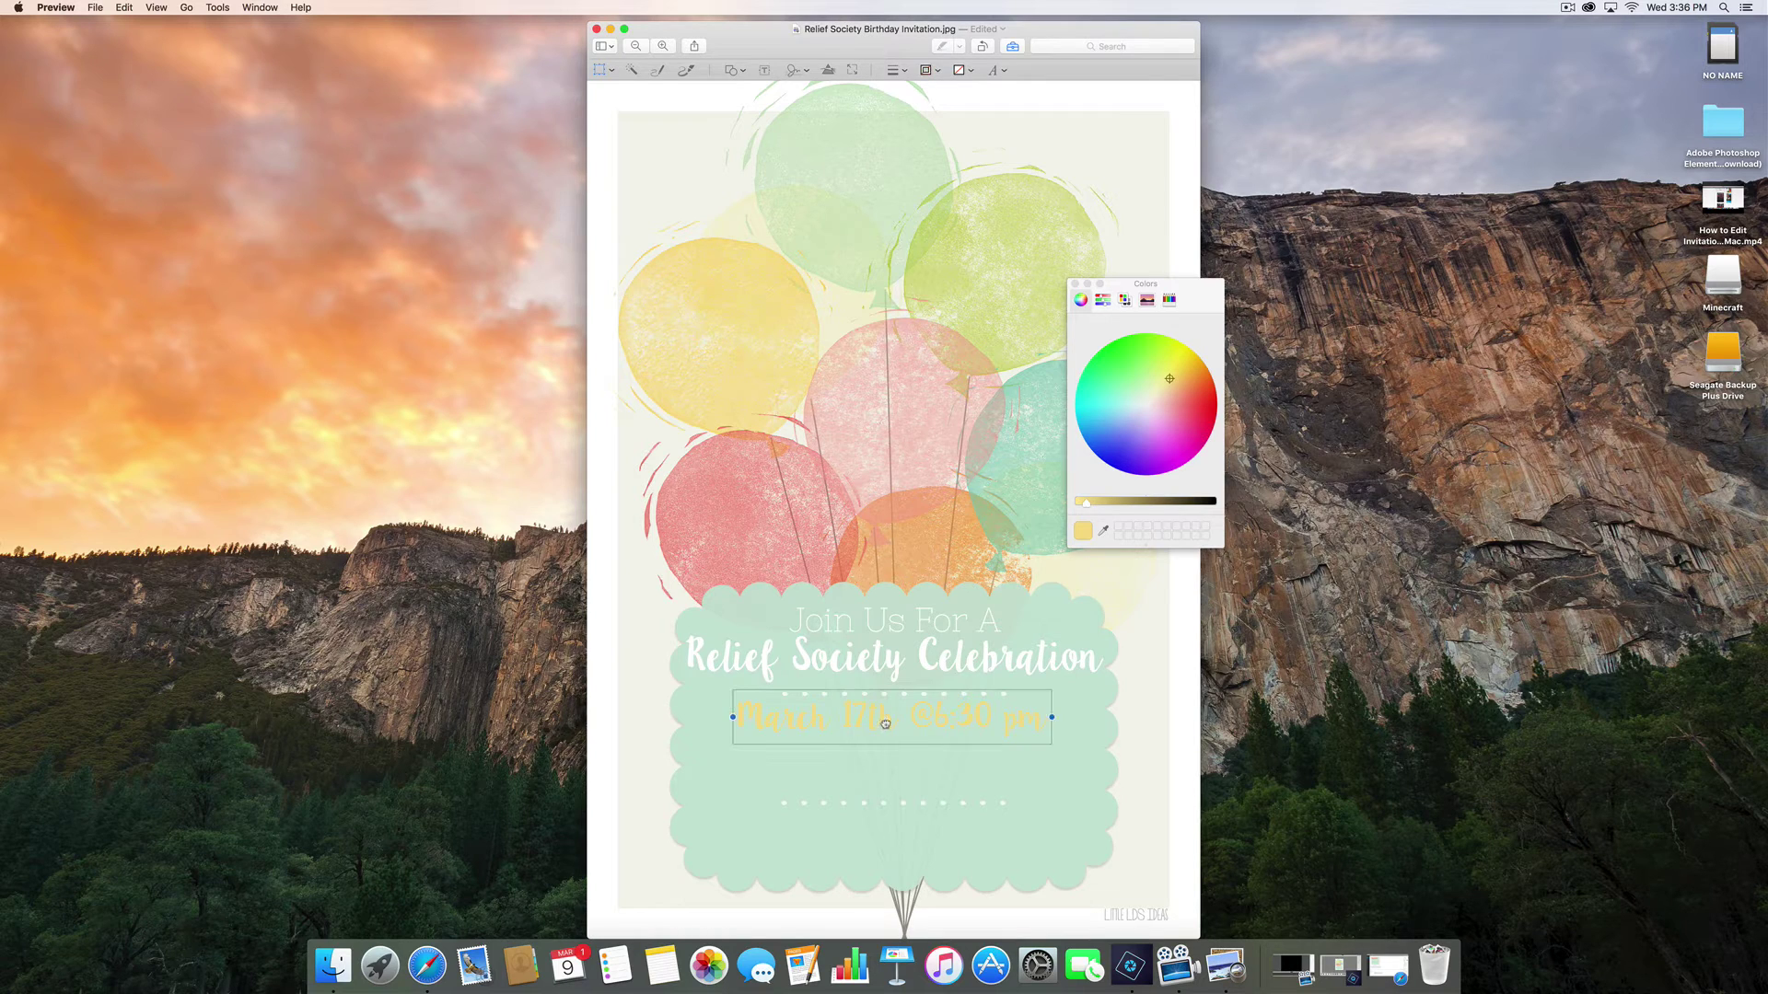
pyautogui.doubleClick(884, 725)
pyautogui.tripleClick(886, 726)
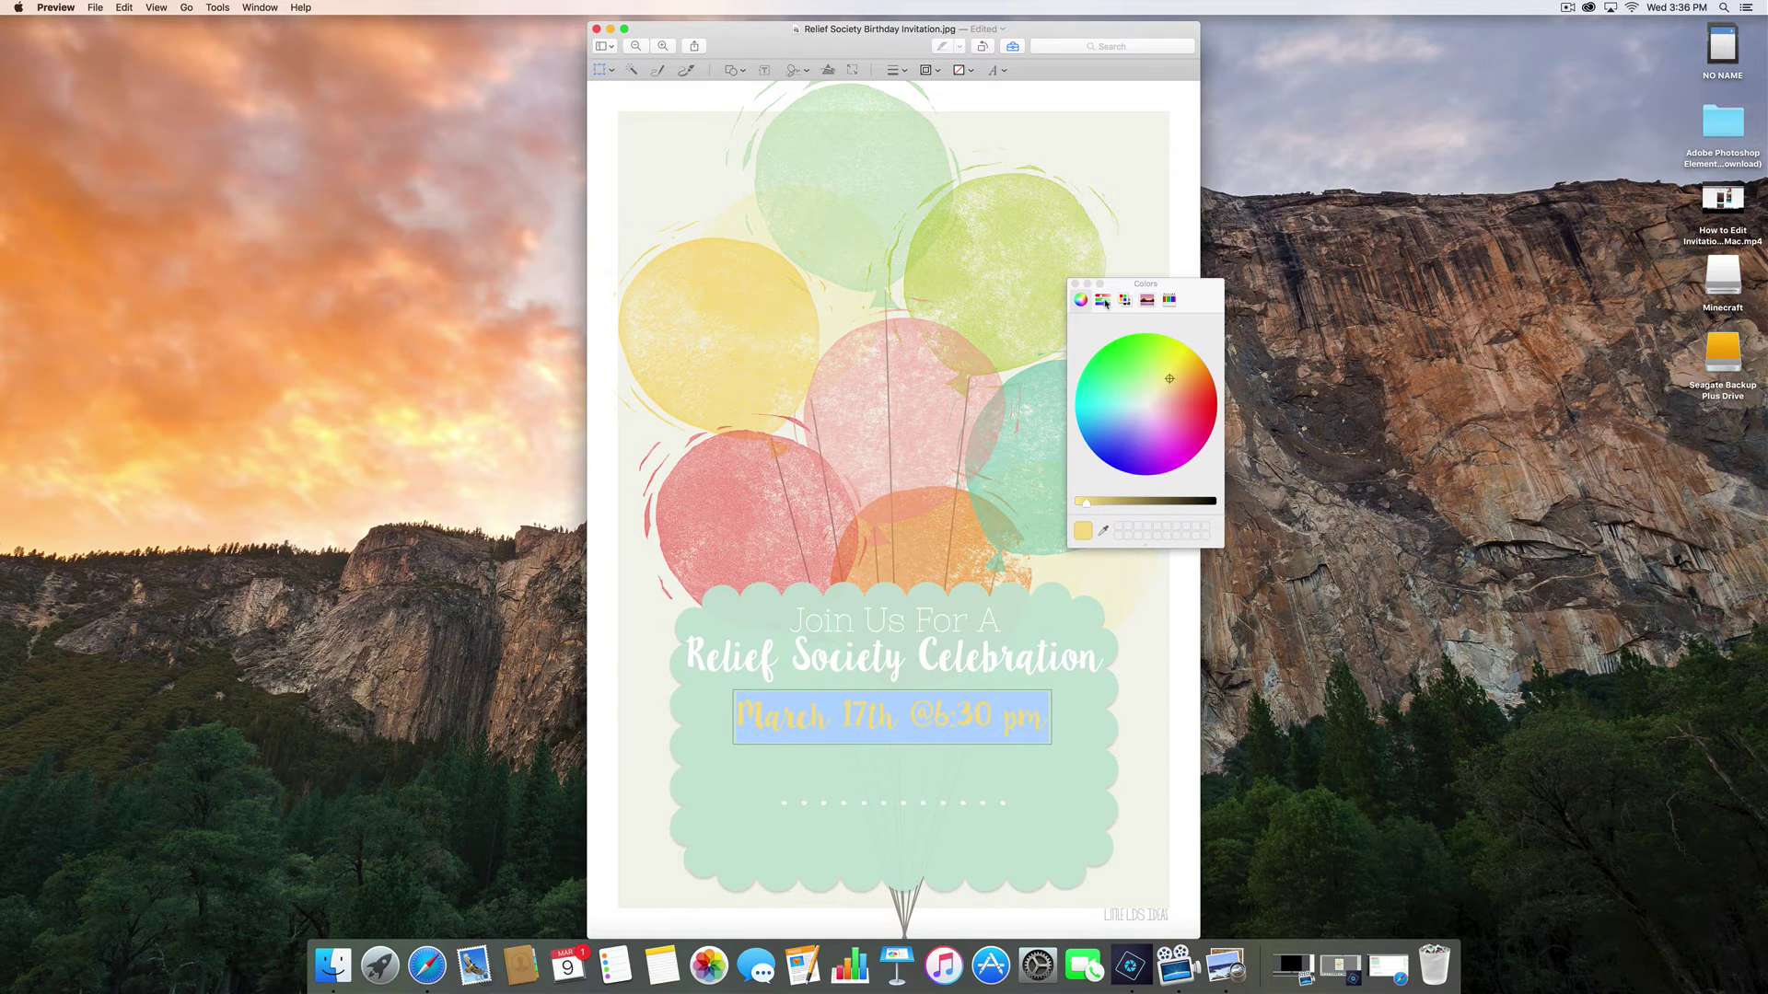
pyautogui.click(1167, 300)
pyautogui.click(1080, 300)
pyautogui.click(1077, 503)
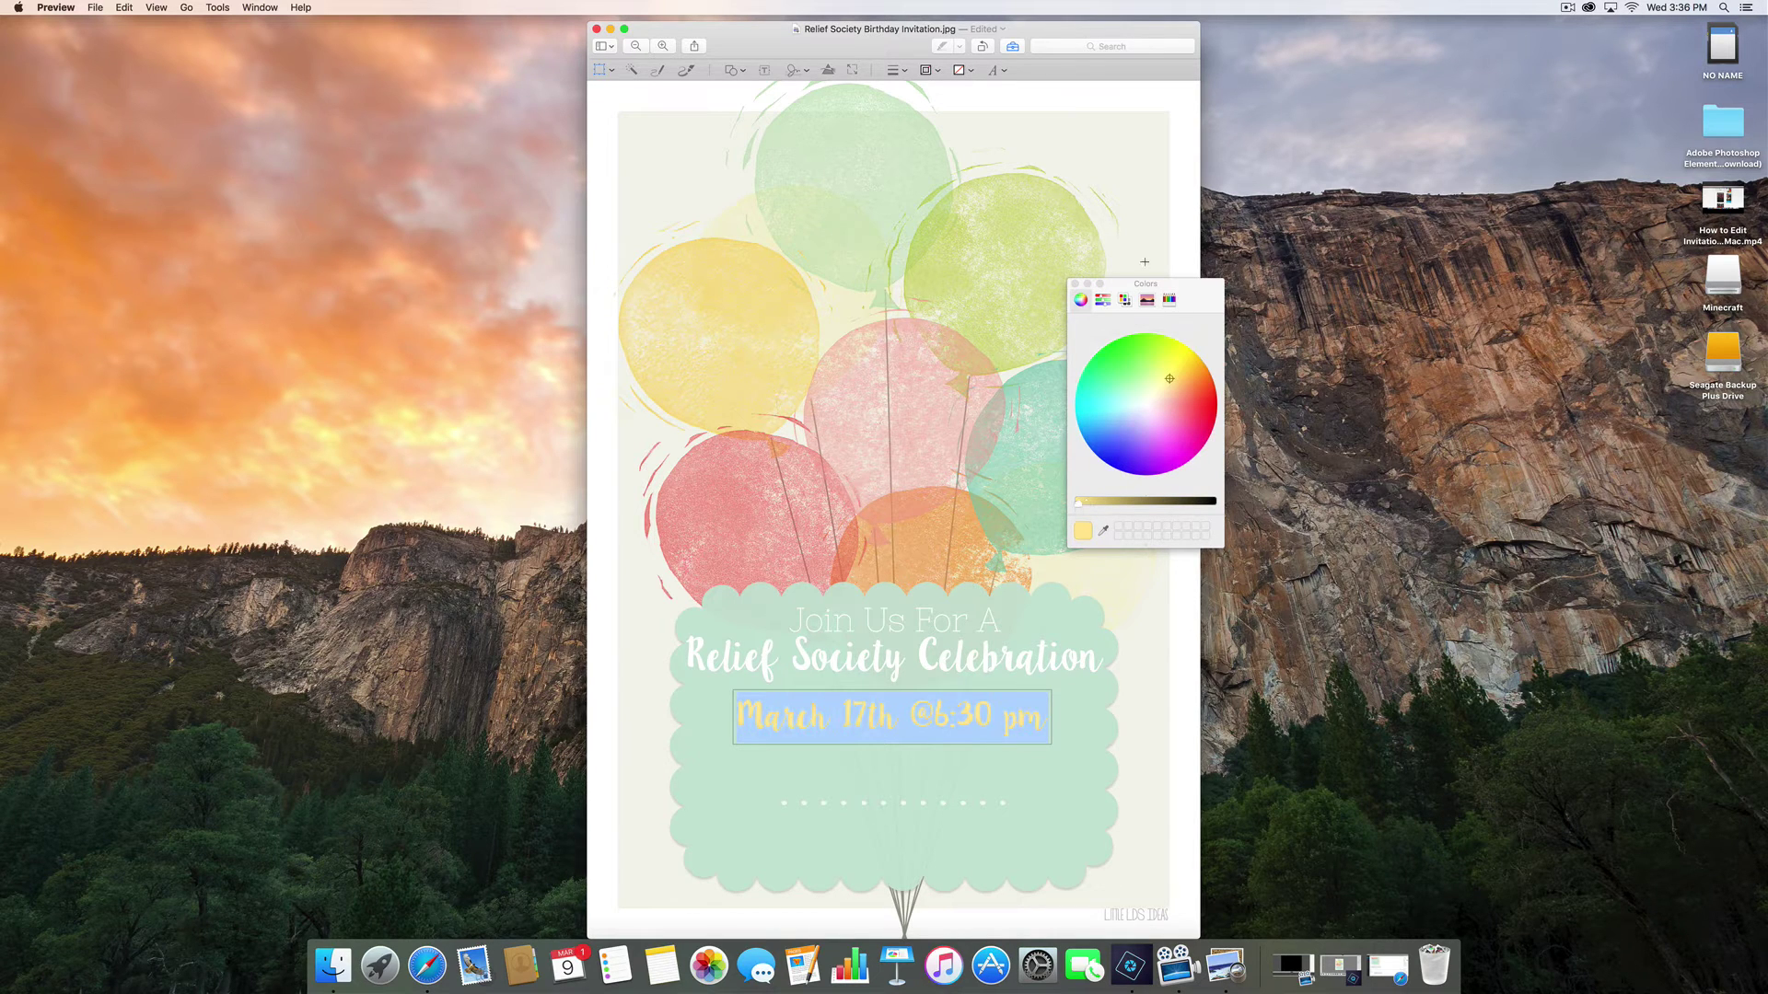
pyautogui.click(996, 71)
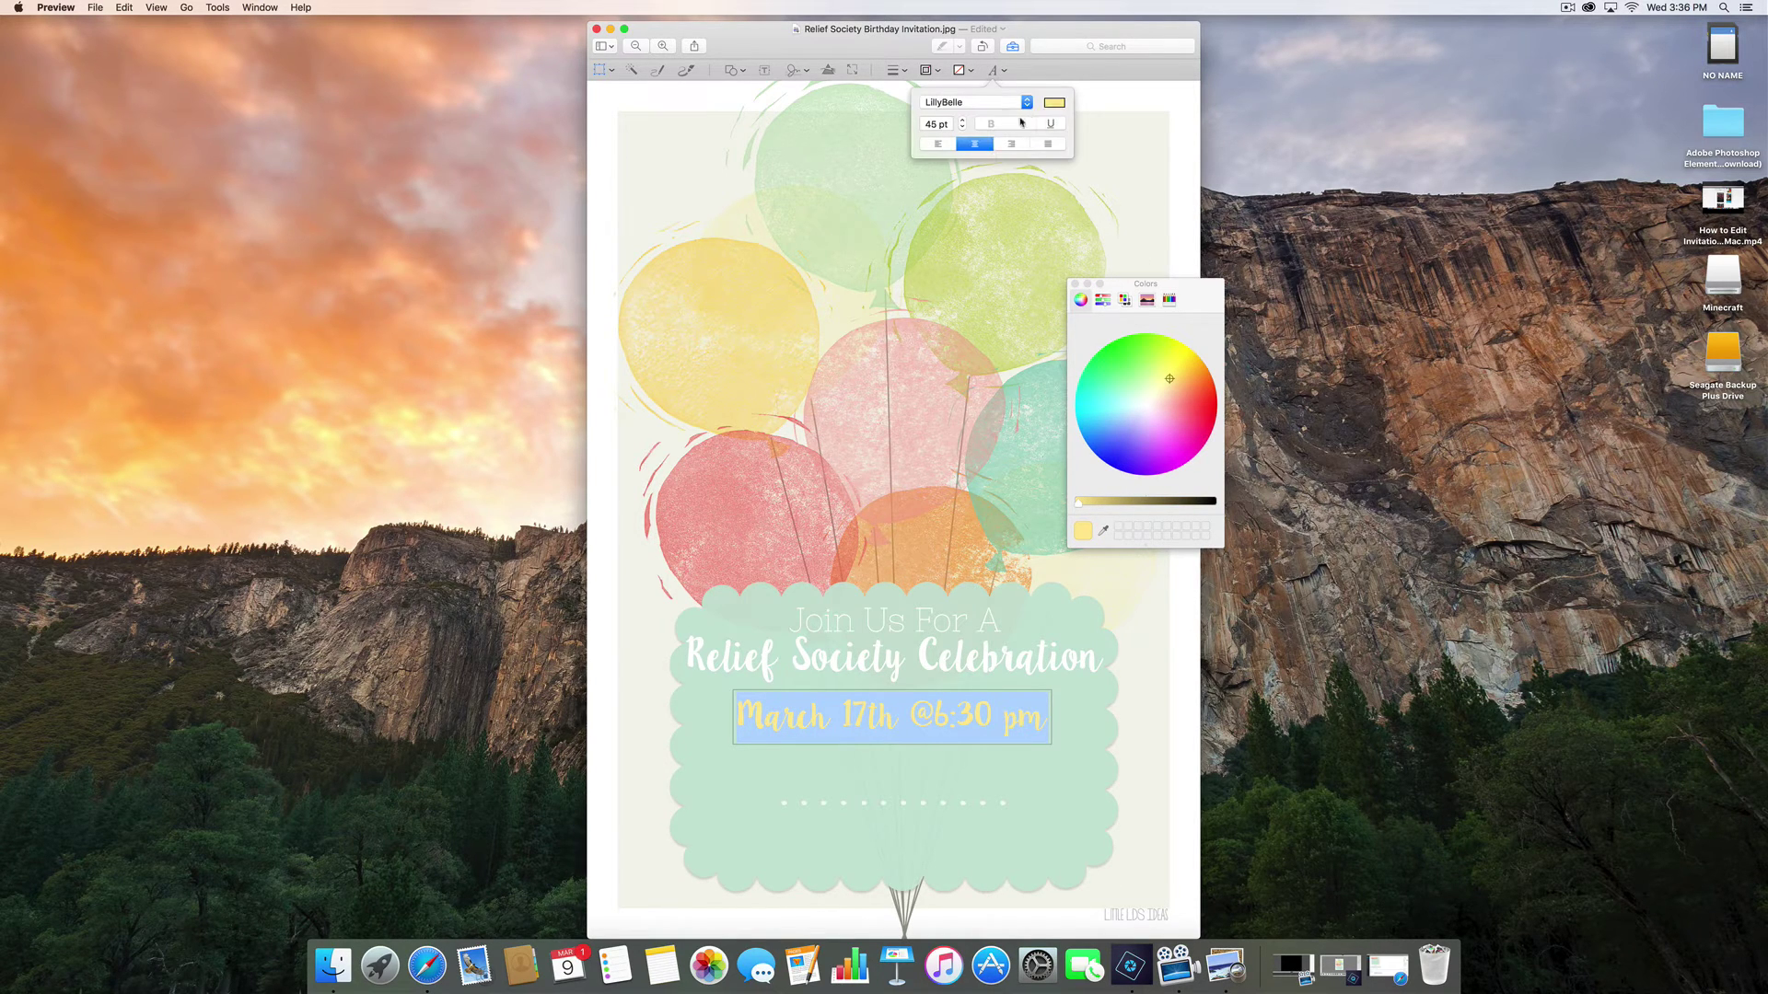
pyautogui.click(1050, 103)
pyautogui.click(1091, 122)
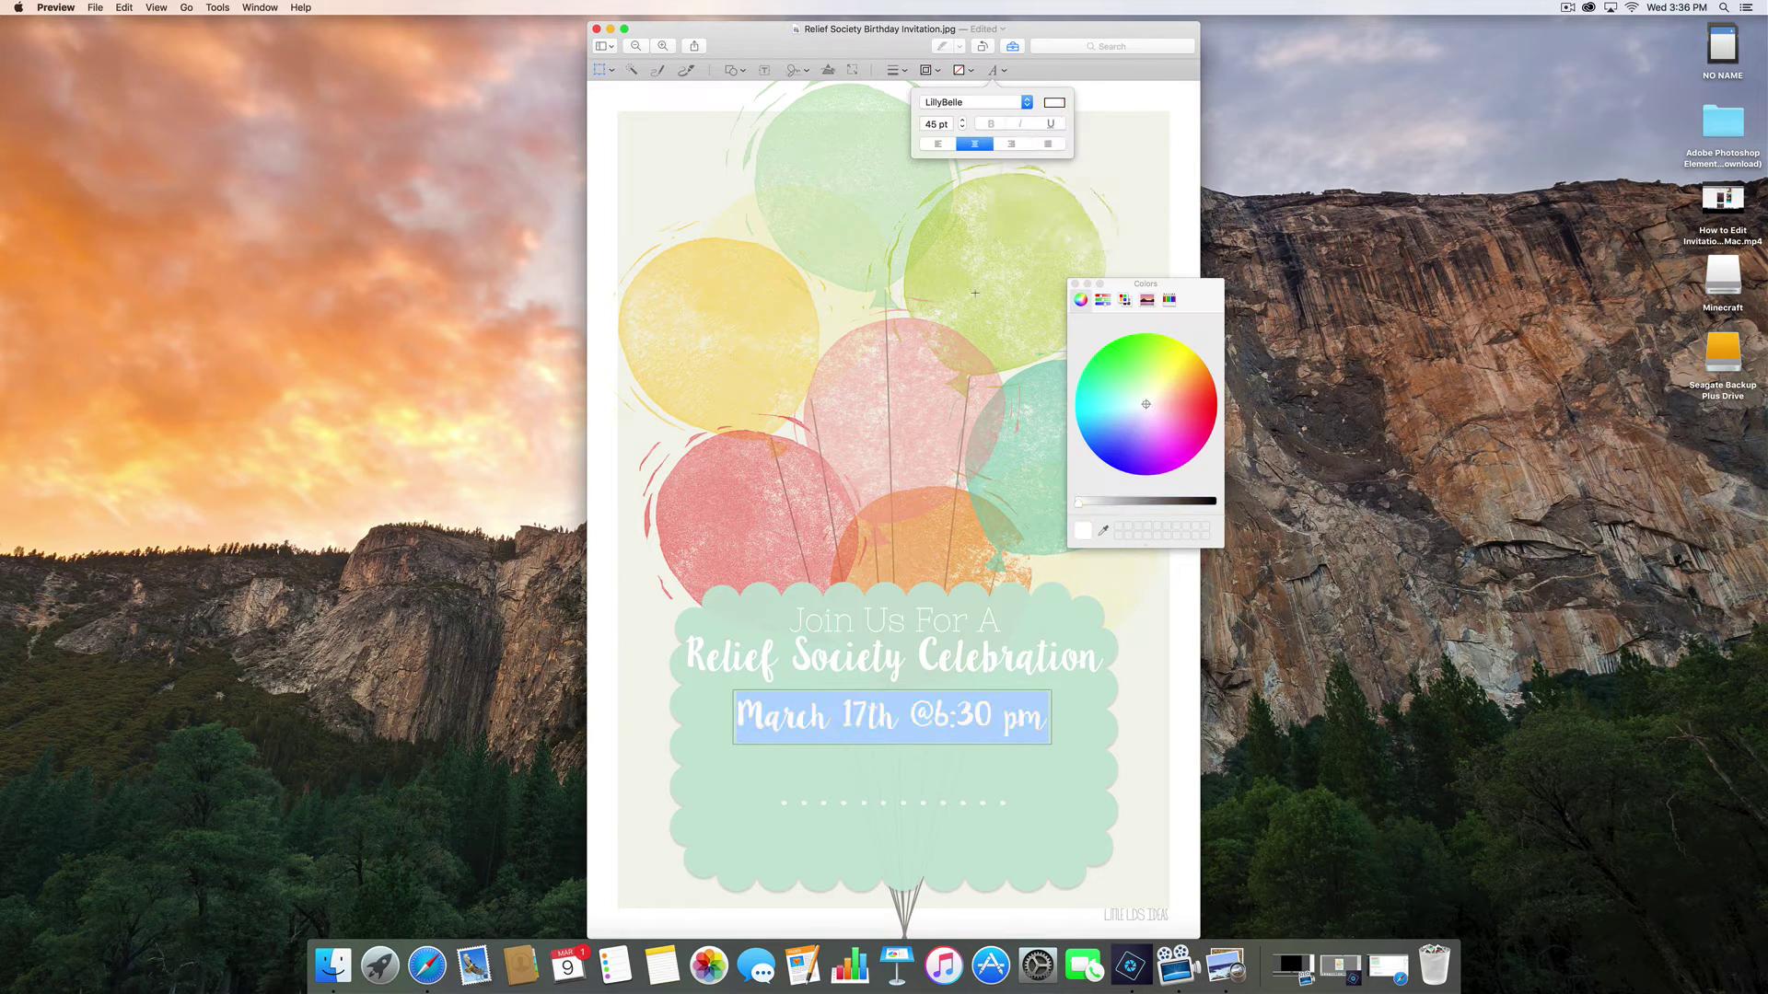
pyautogui.click(1074, 284)
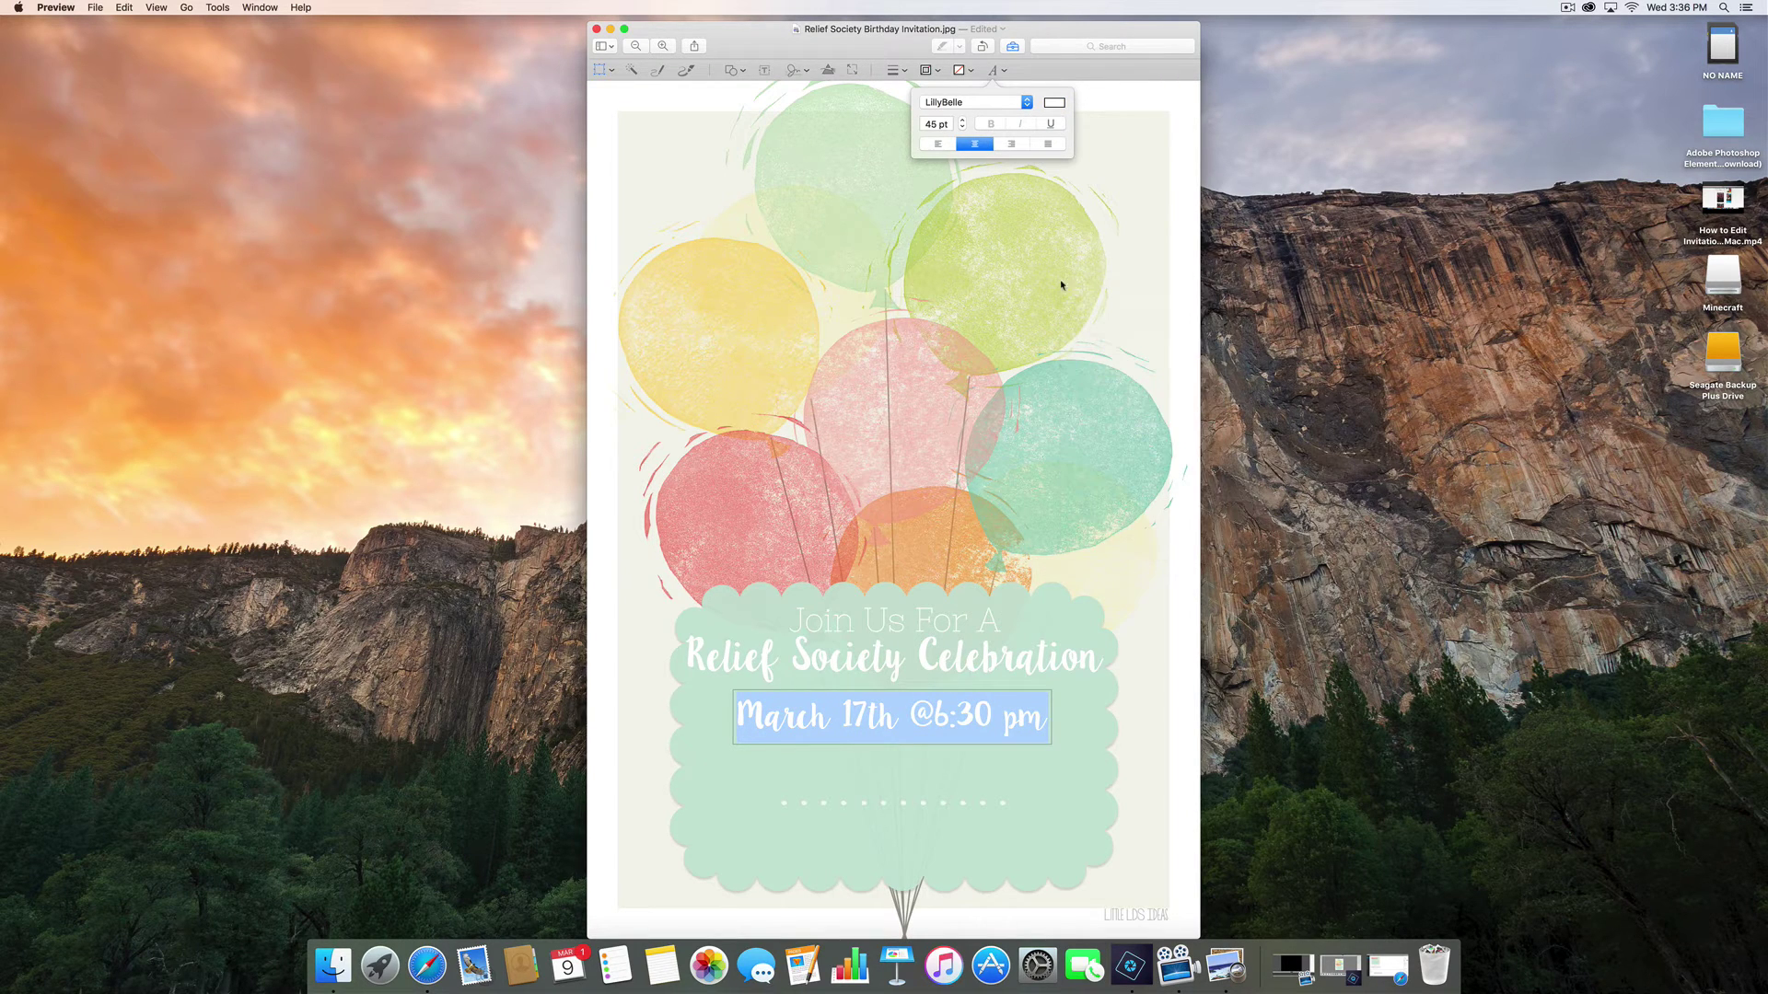
# Step: Add a new white text line reading 'Relief Society Room' above the title
pyautogui.click(932, 759)
pyautogui.doubleClick(884, 719)
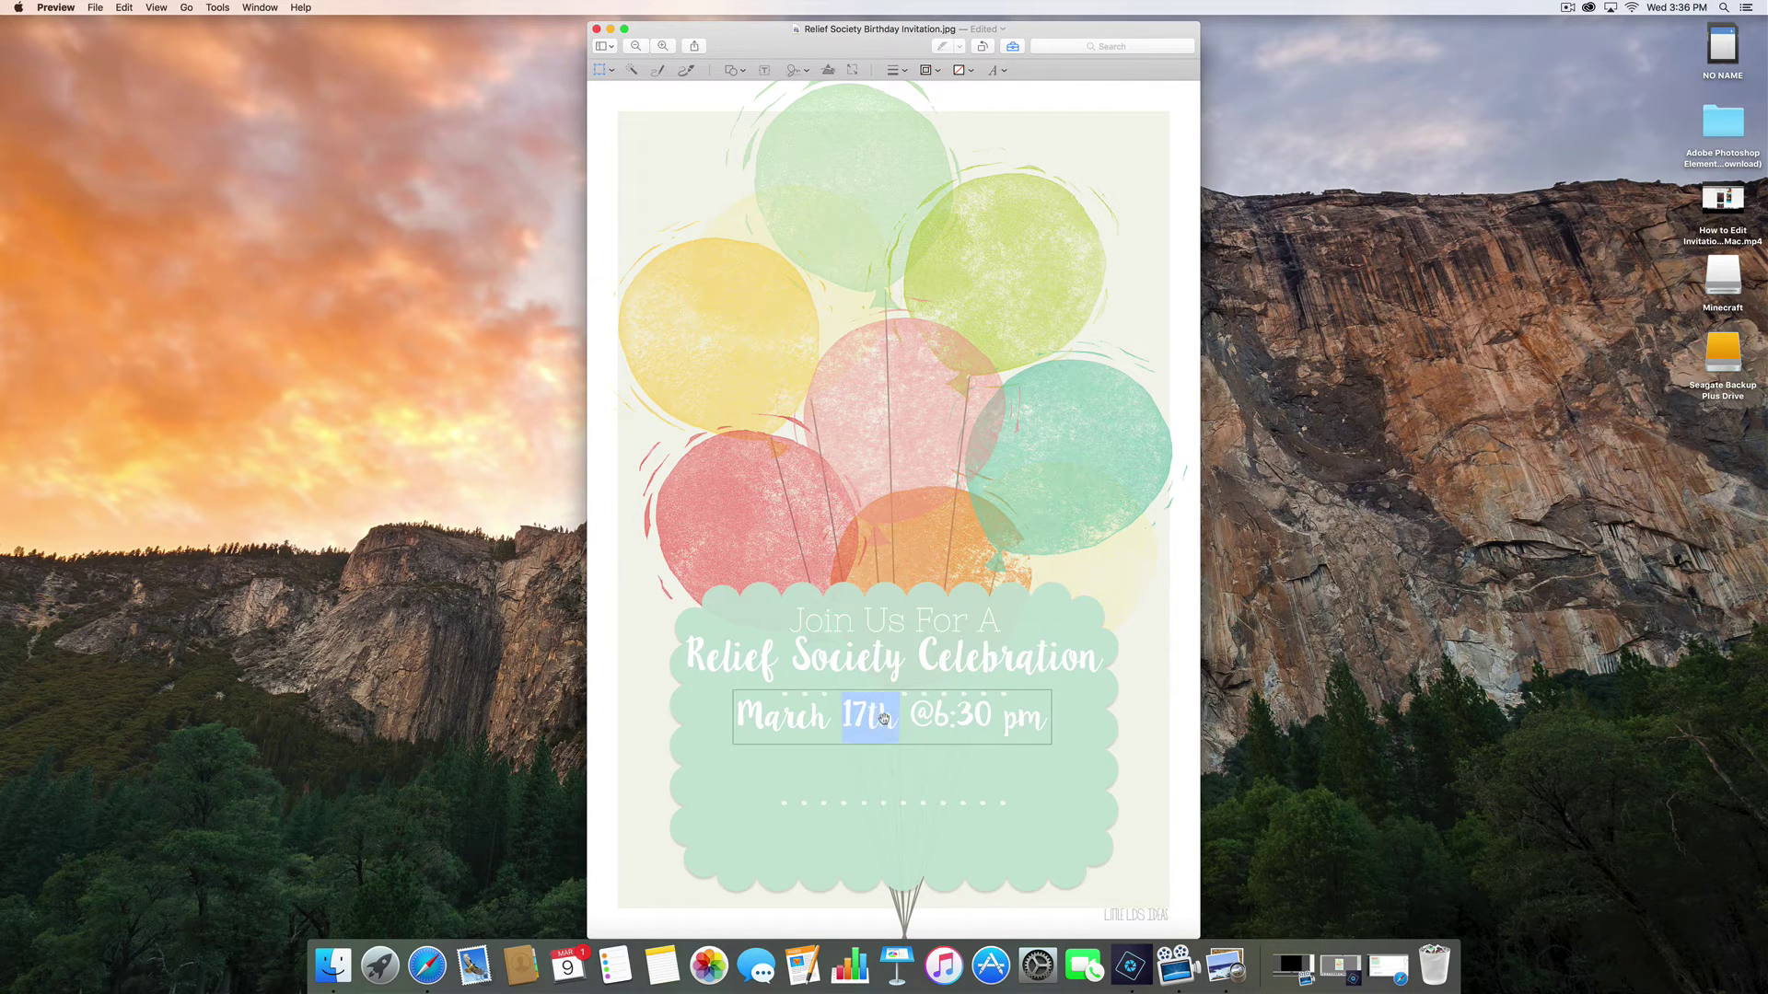
pyautogui.click(910, 718)
pyautogui.click(835, 383)
pyautogui.click(765, 71)
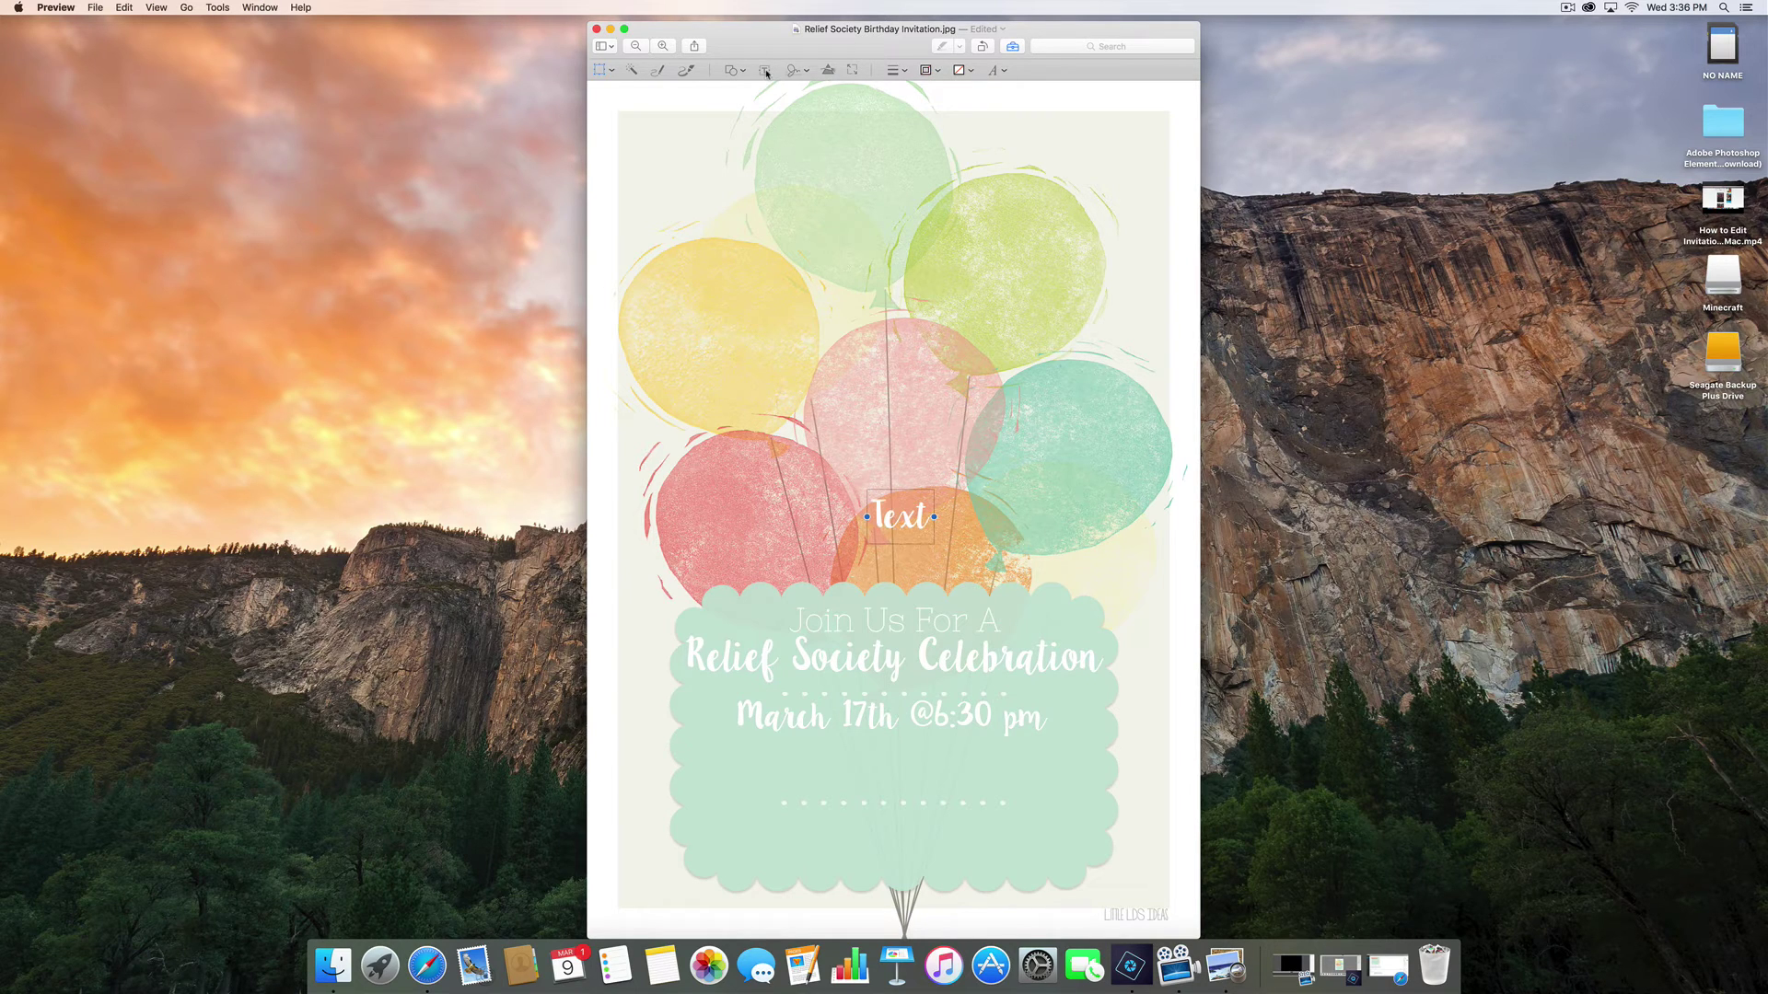
pyautogui.press('BackSpace')
pyautogui.write('Relief Society Room')
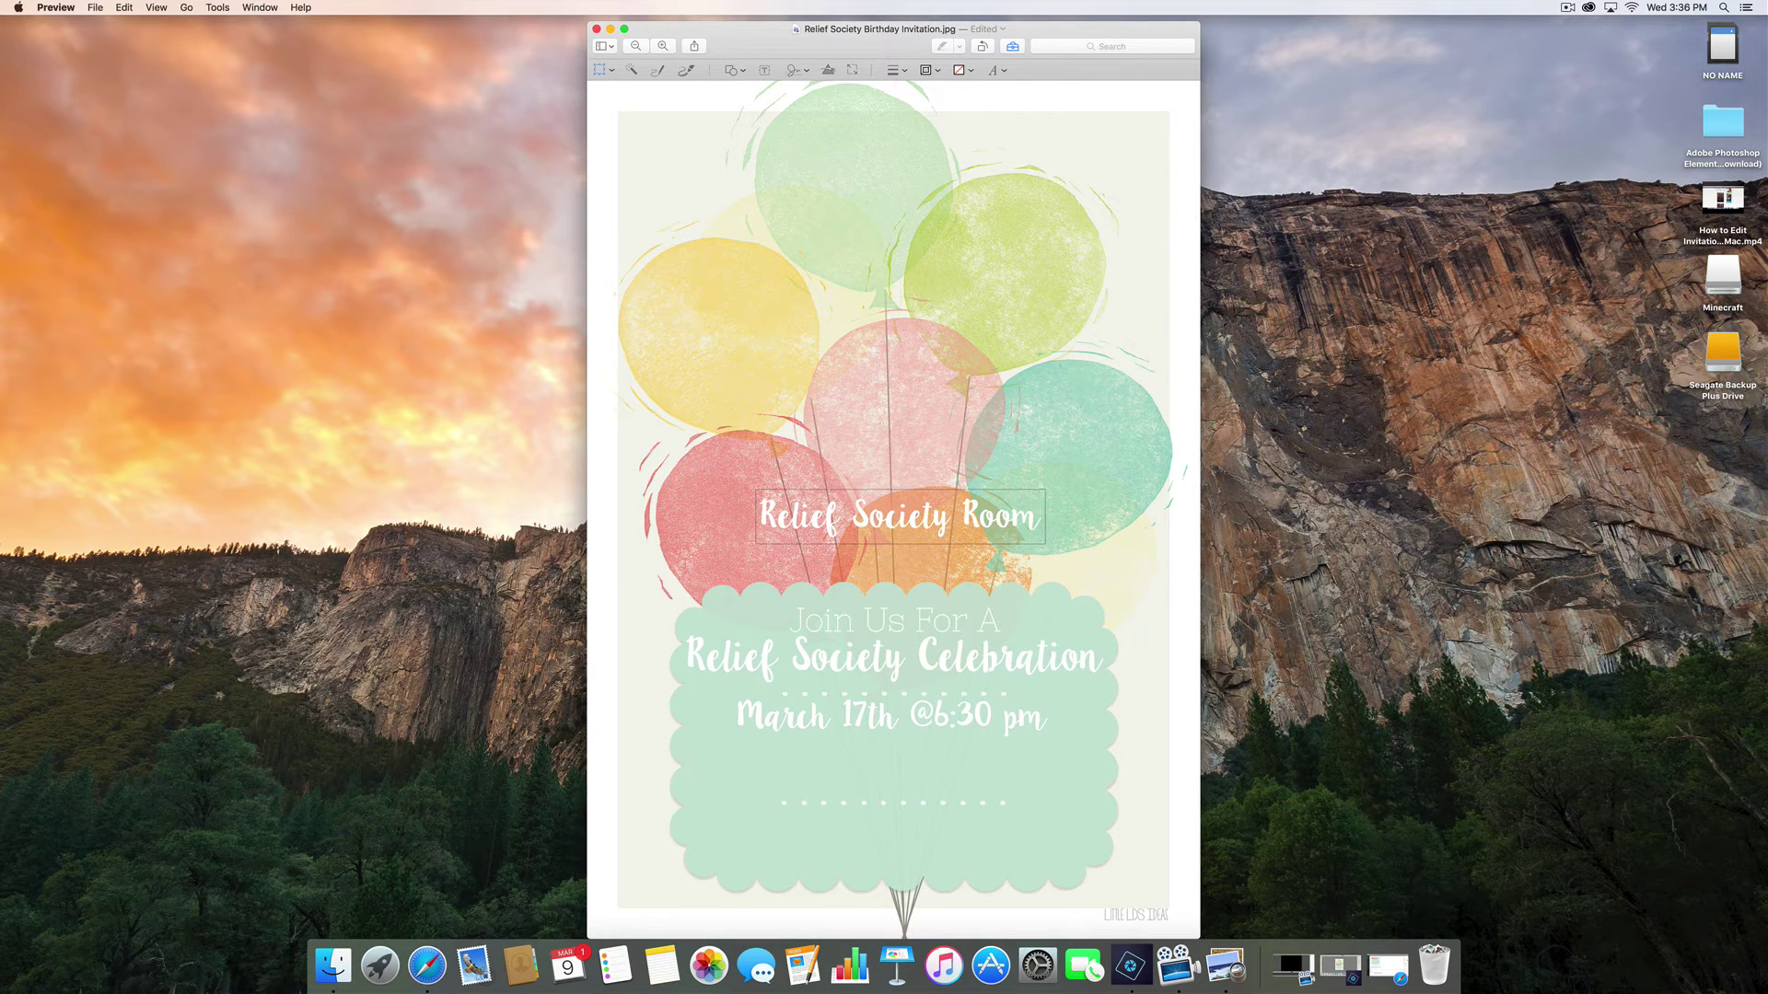
pyautogui.tripleClick(918, 521)
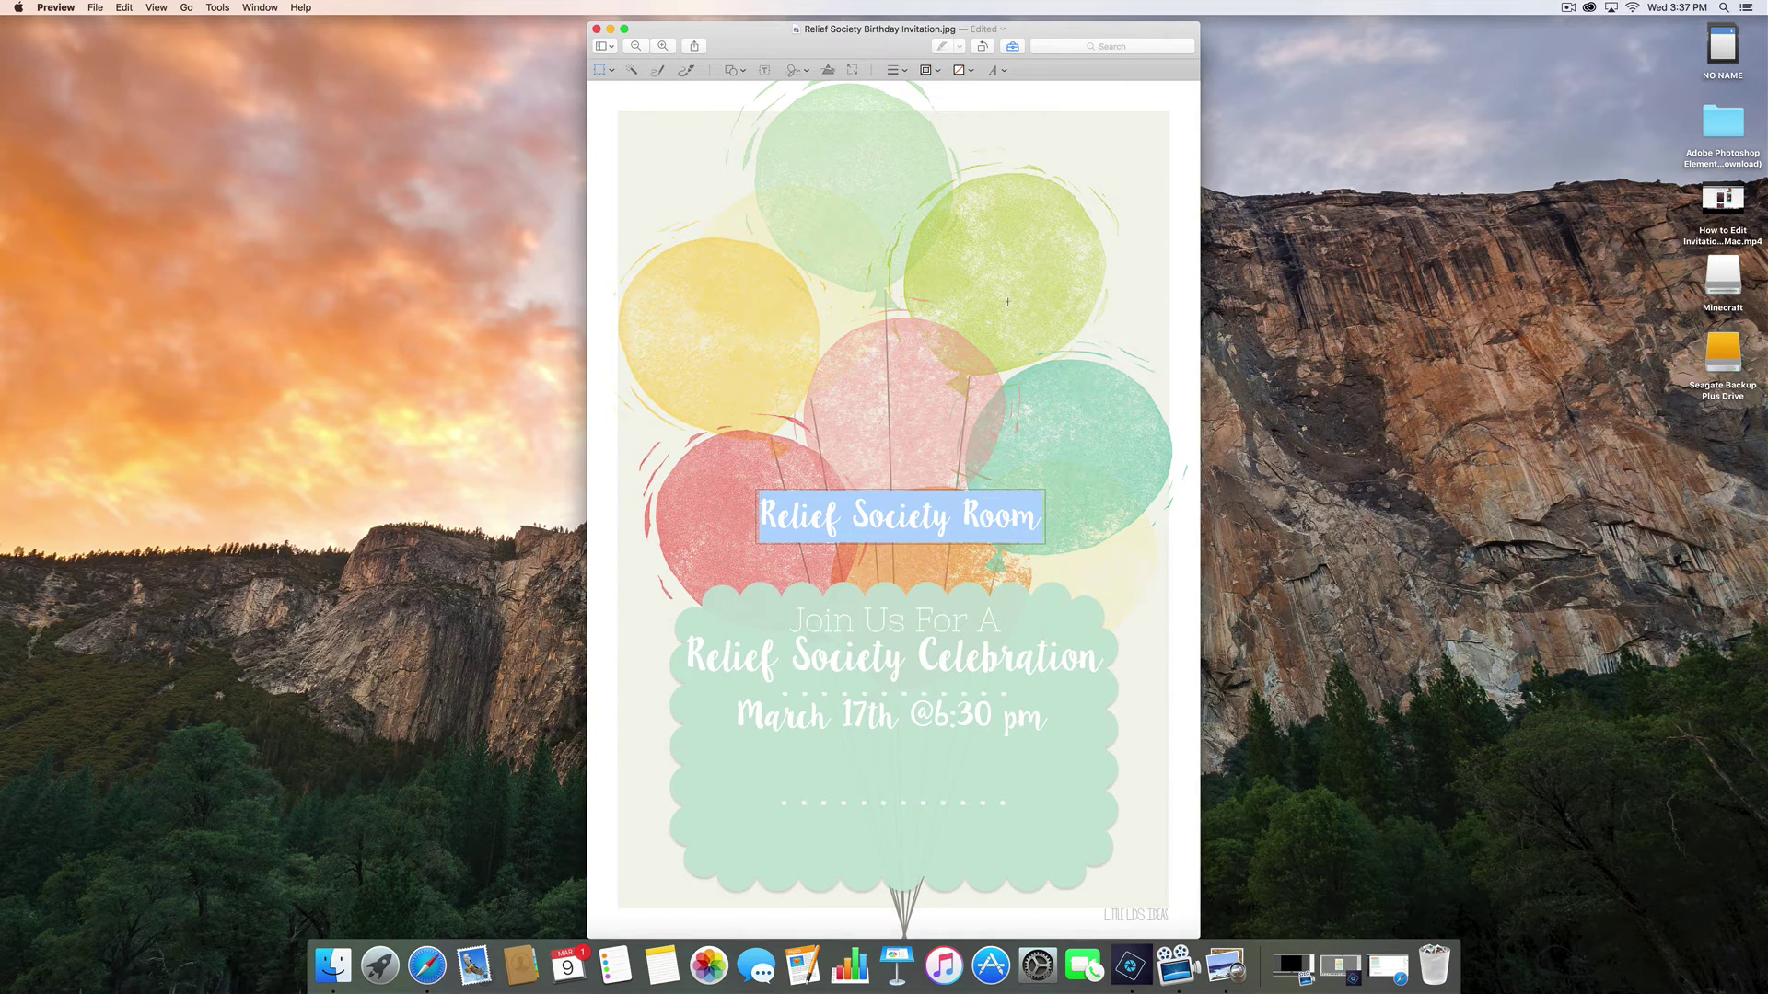
# Step: Set the Relief Society Room line to Nixie One at 36 pt
pyautogui.click(1005, 72)
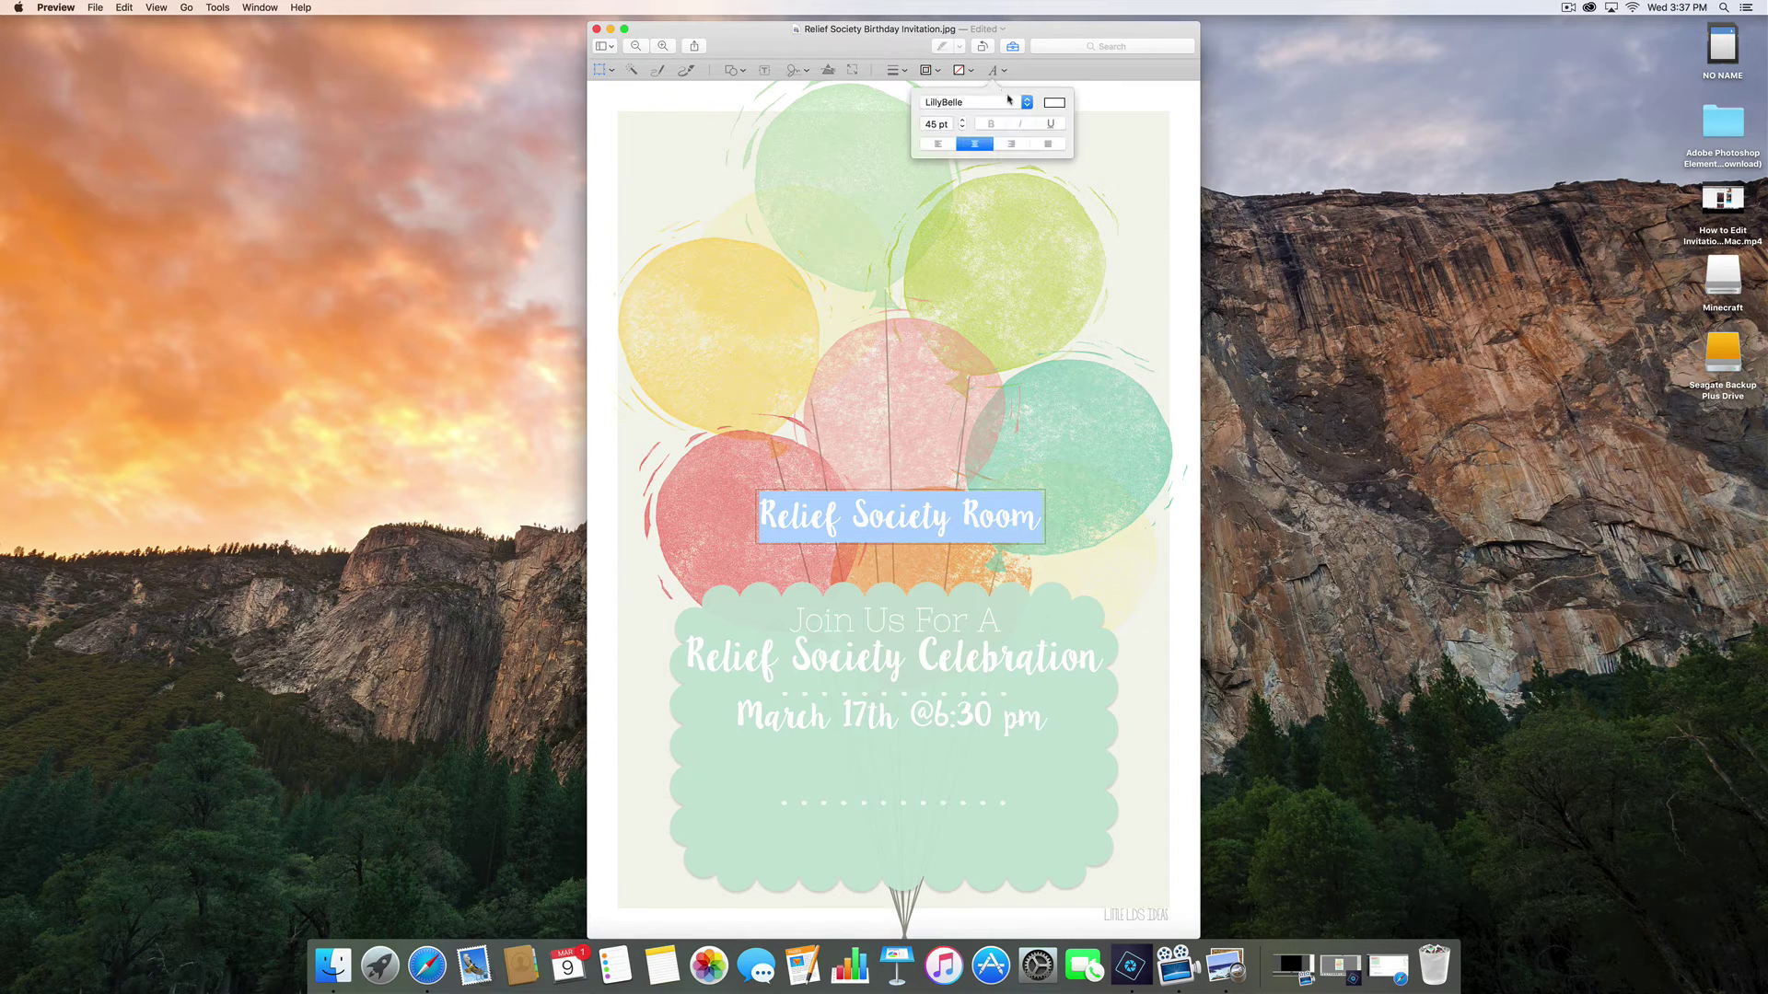
pyautogui.click(1009, 100)
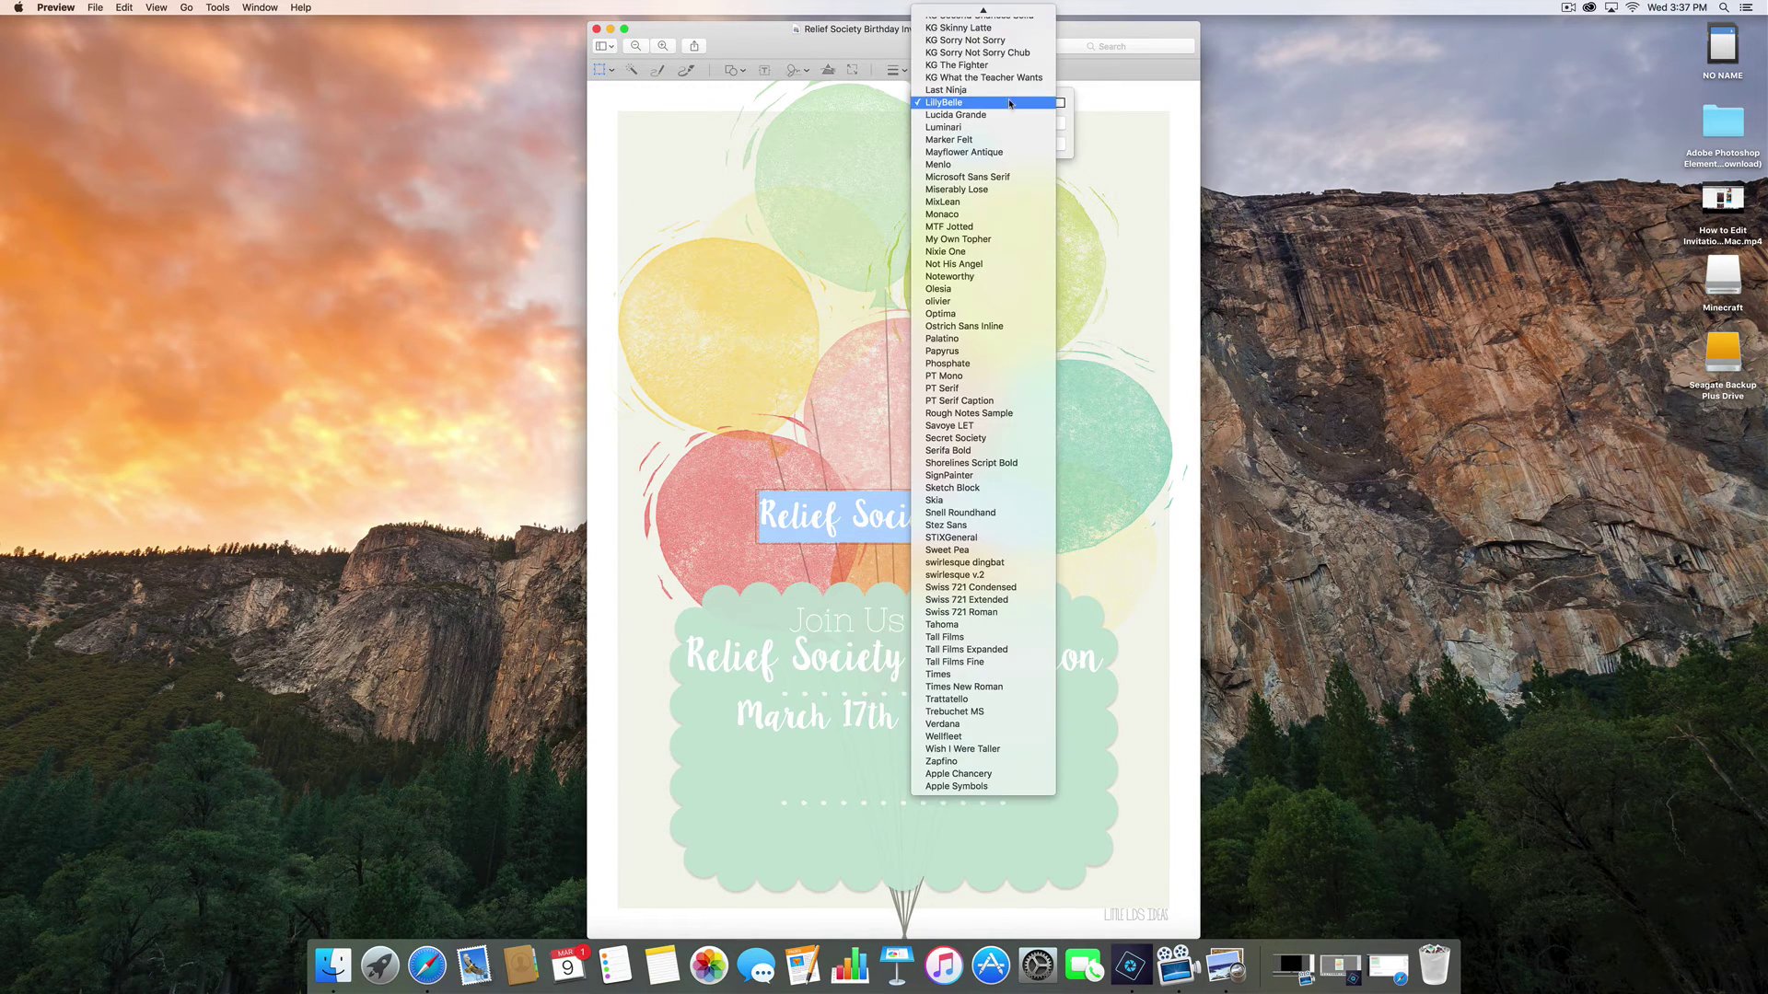
pyautogui.click(972, 252)
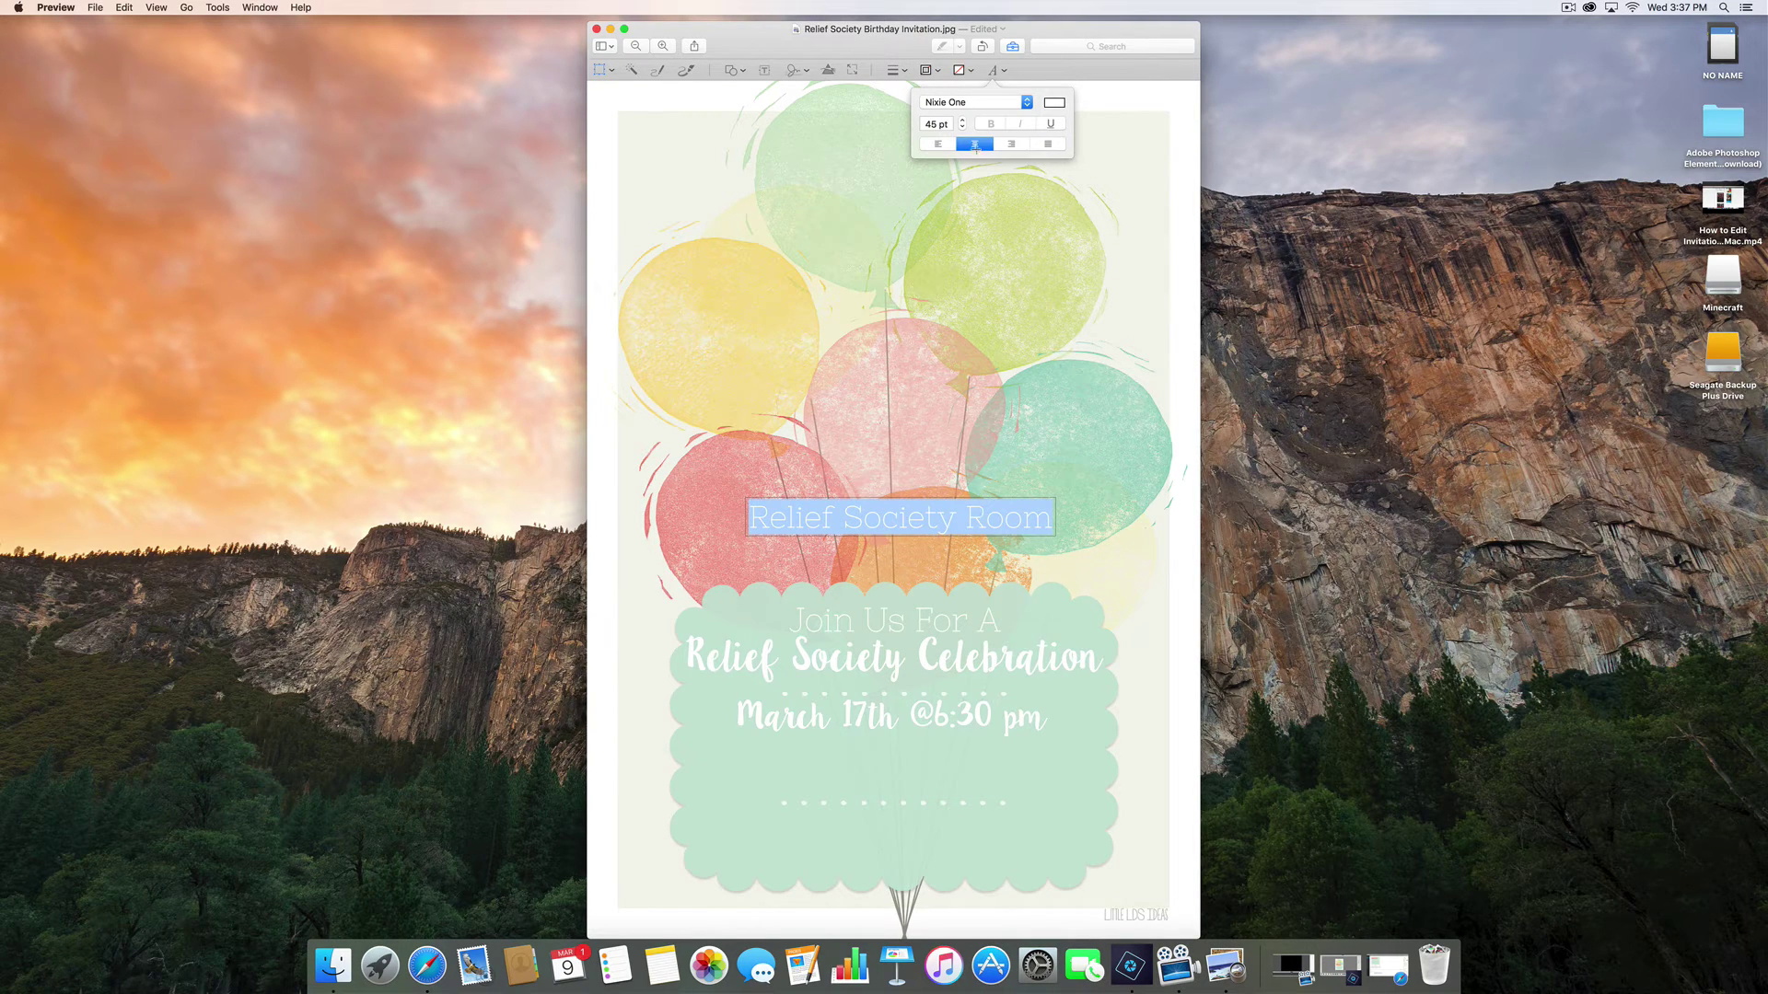
pyautogui.click(936, 123)
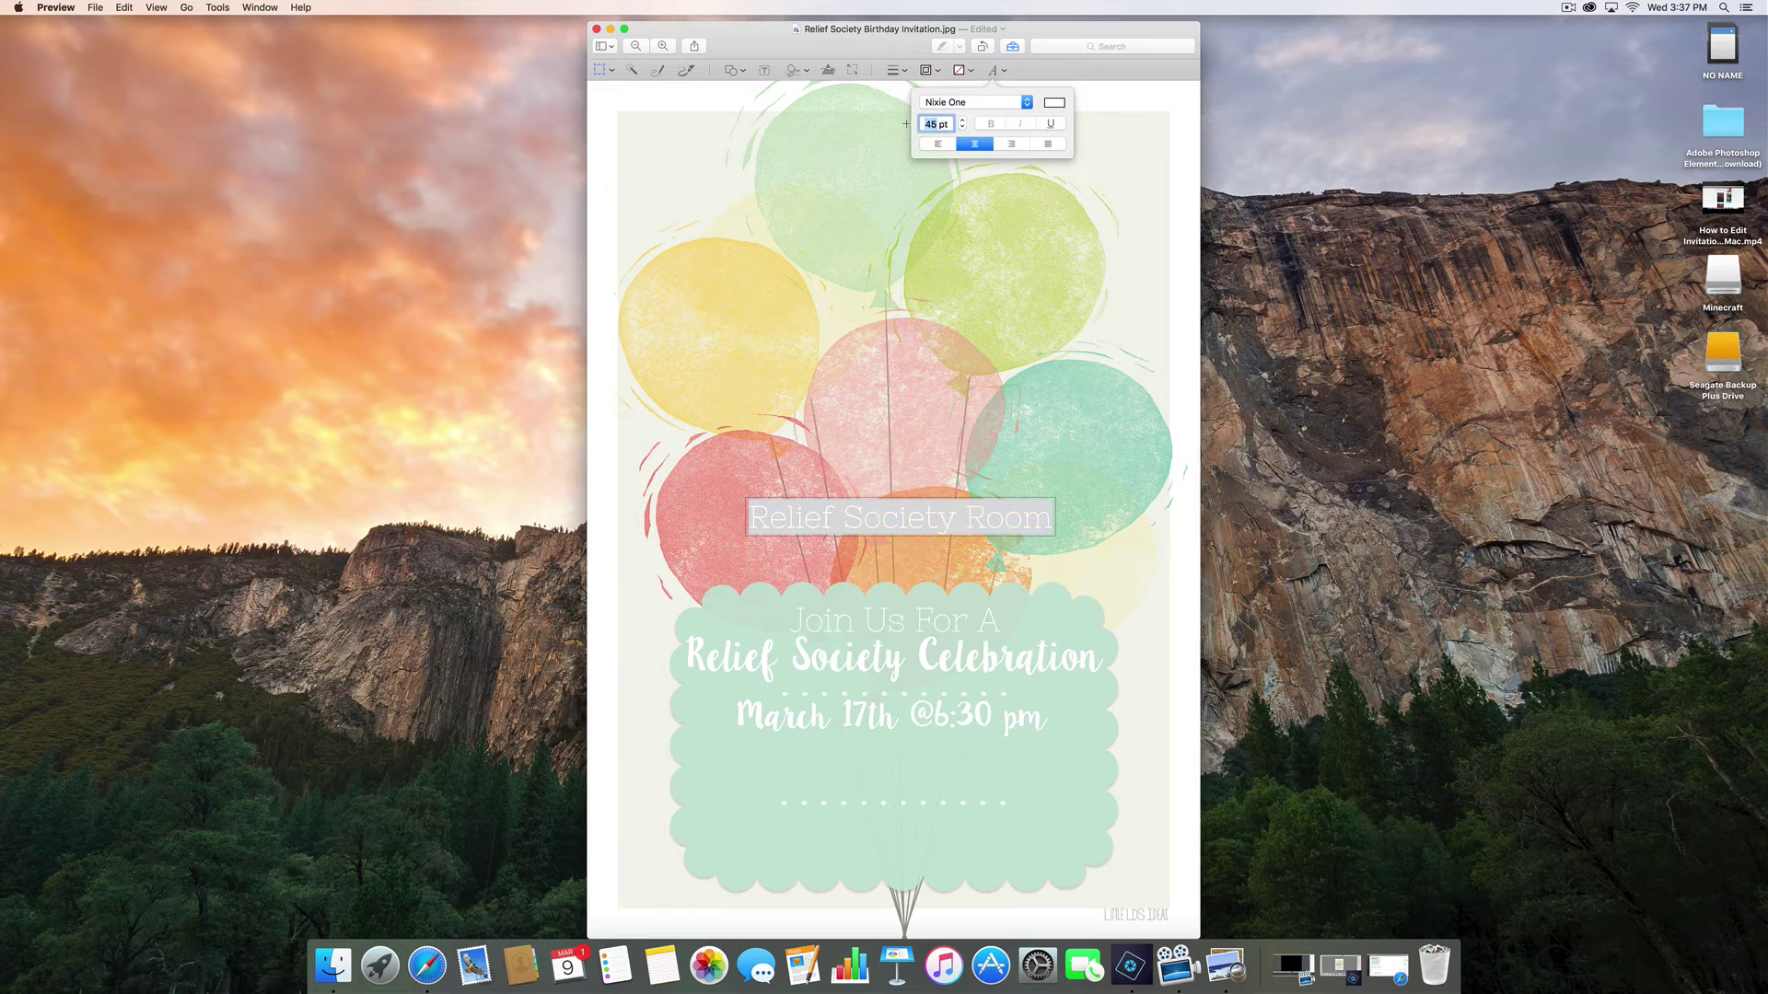
pyautogui.write('36')
pyautogui.press('Return')
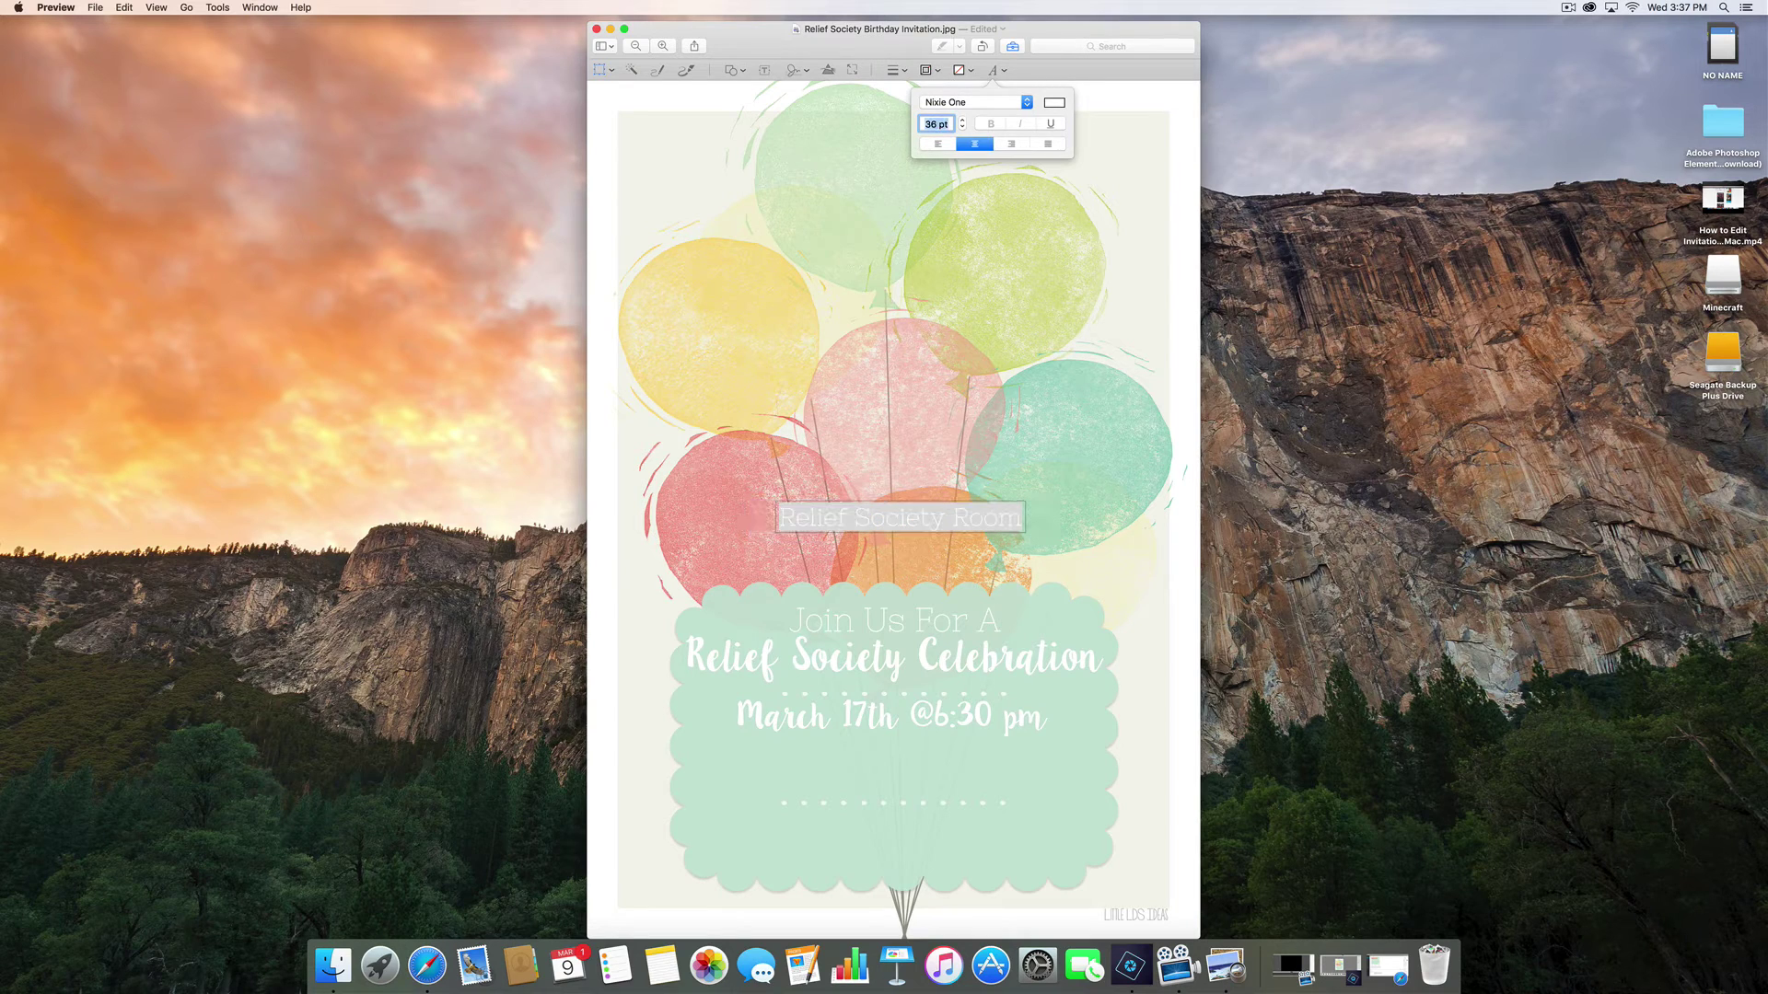
pyautogui.click(937, 573)
# Step: Place the Relief Society Room line centred beneath the date in the green panel
pyautogui.moveTo(911, 517); pyautogui.dragTo(919, 734)
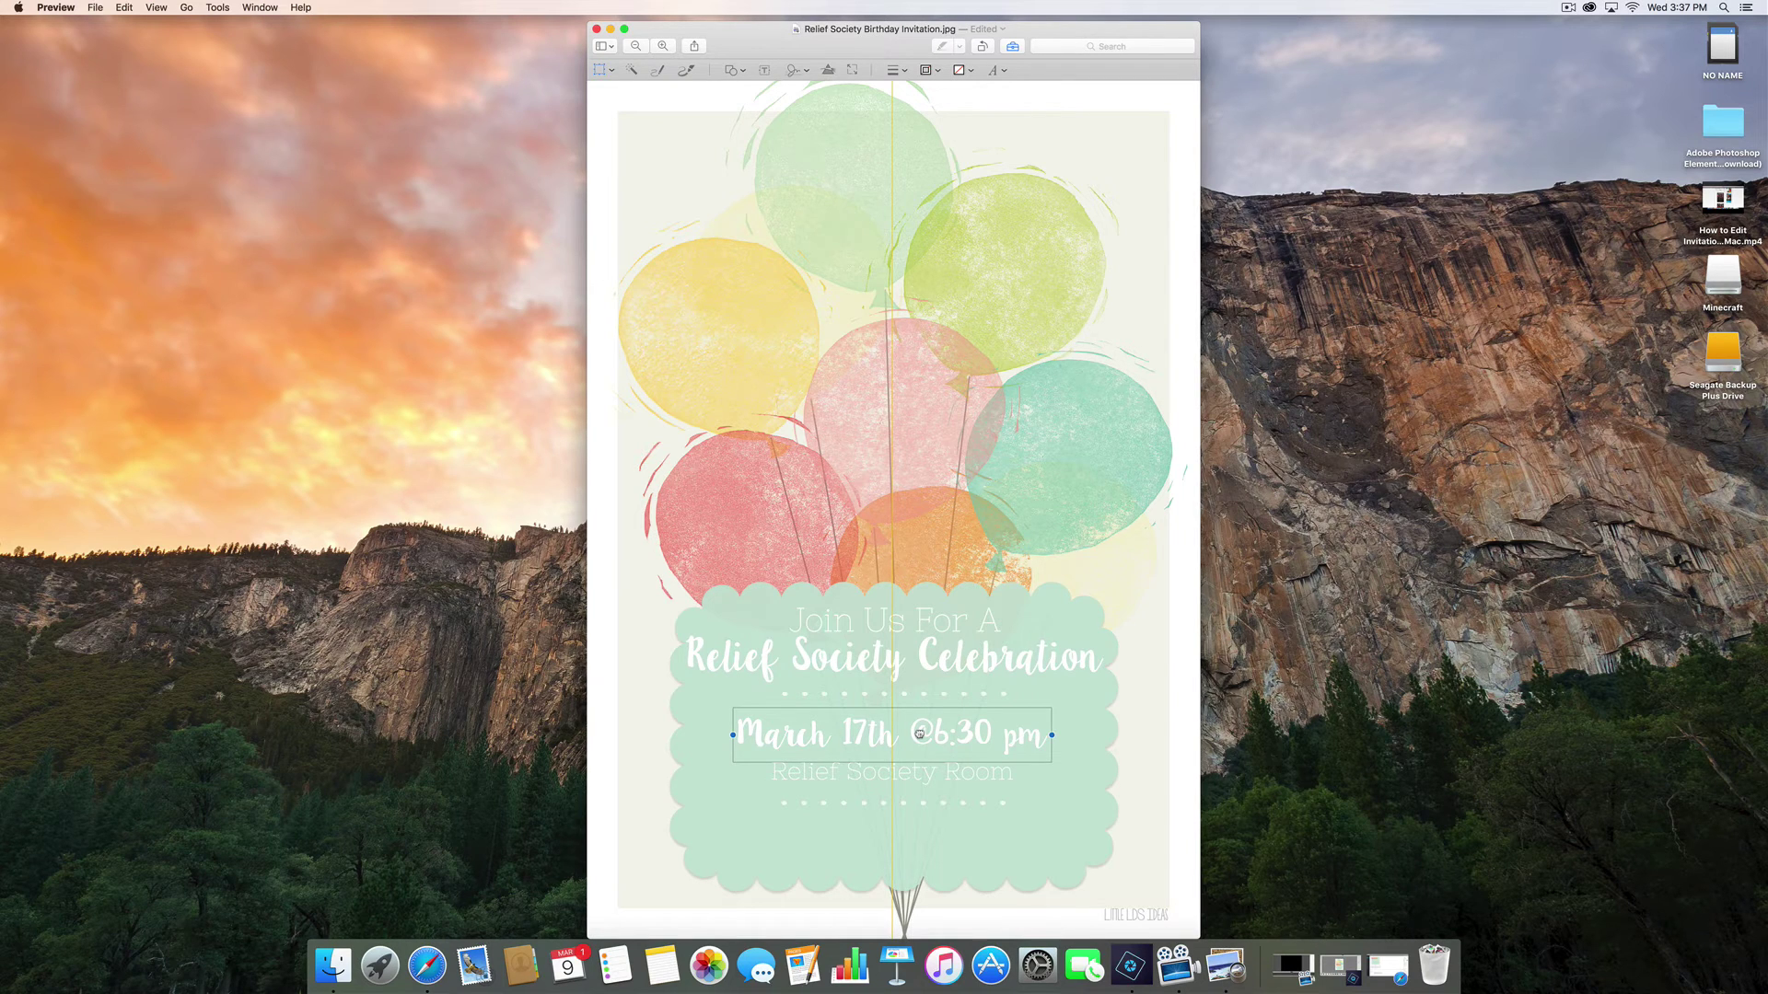
pyautogui.moveTo(919, 734); pyautogui.dragTo(919, 731)
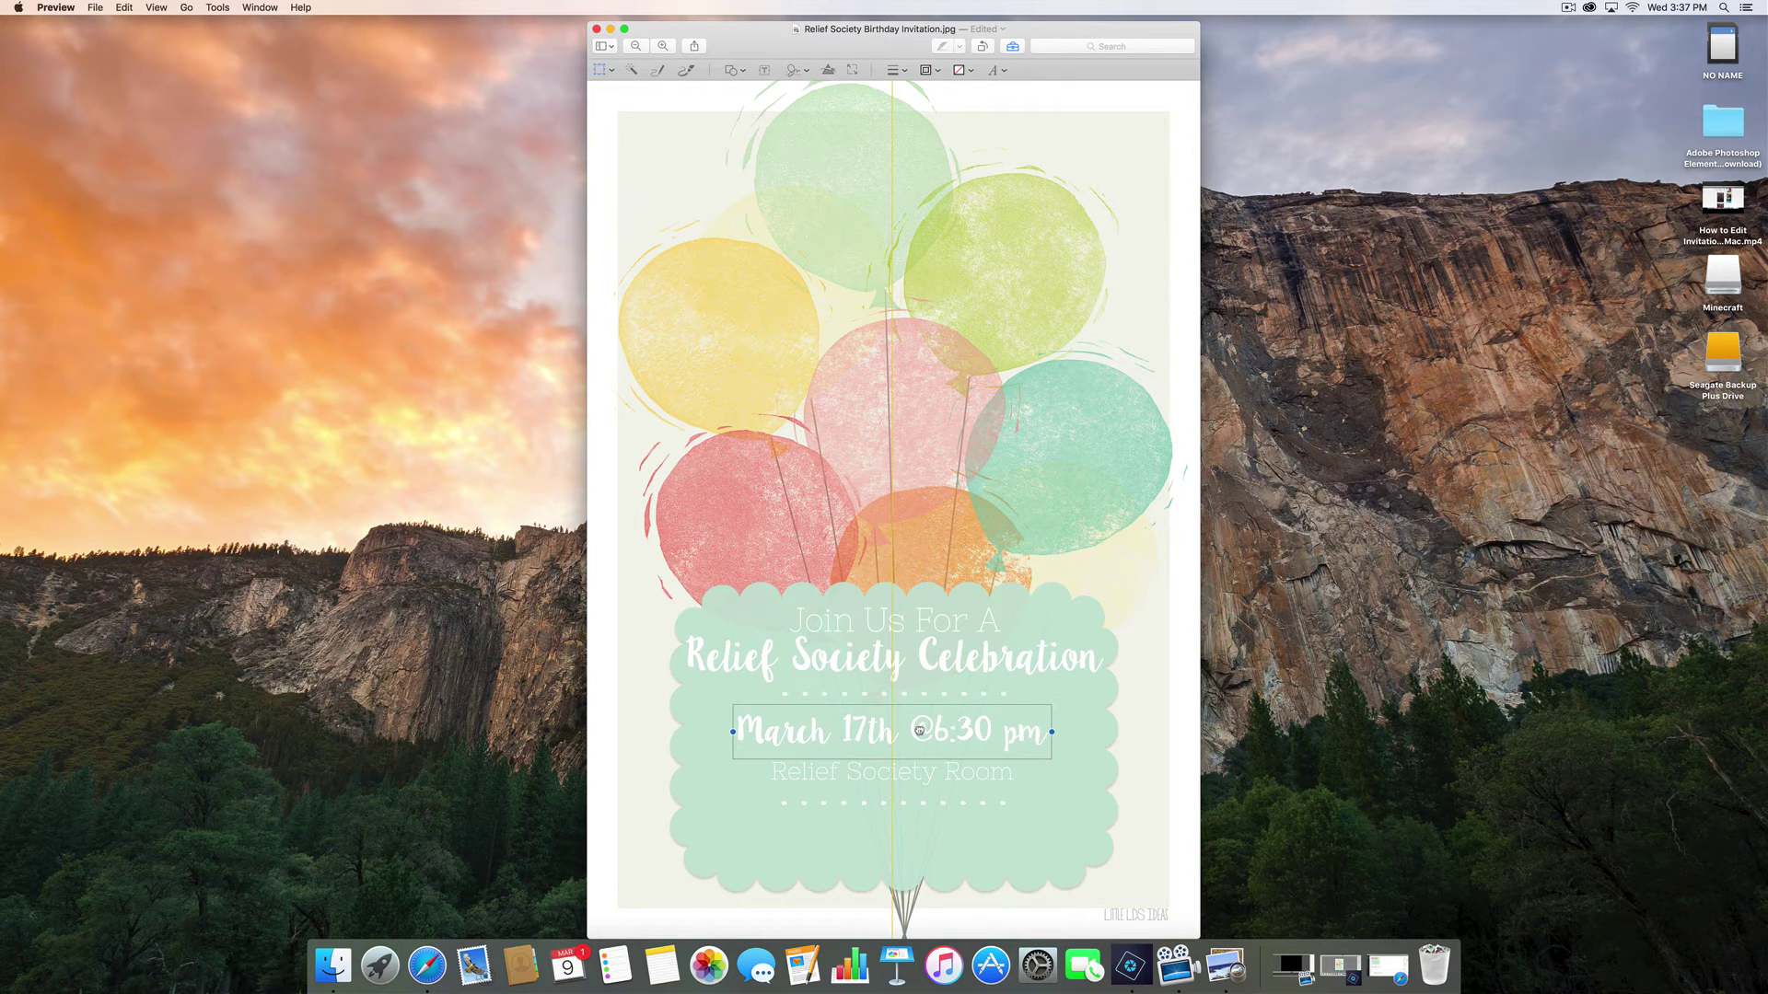
pyautogui.moveTo(916, 784); pyautogui.dragTo(916, 776)
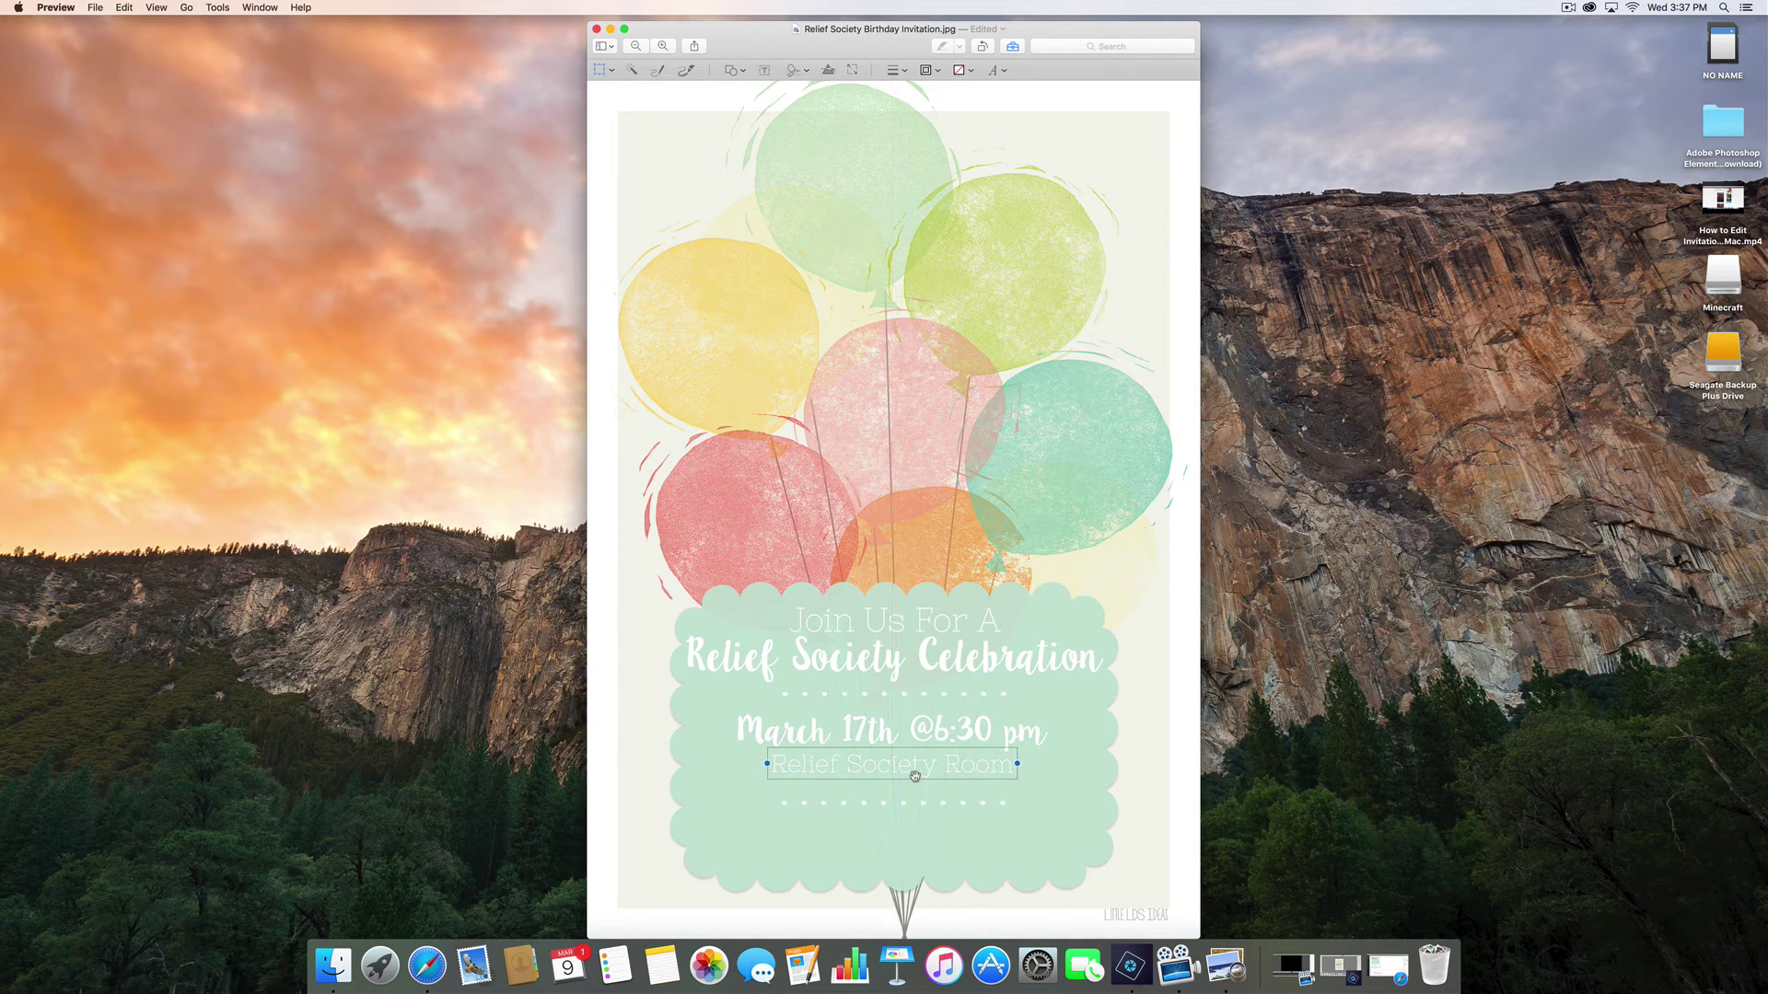
# Step: Add a two-line 'Additional info' placeholder text block at the bottom of the green banner
pyautogui.click(1071, 761)
pyautogui.click(767, 74)
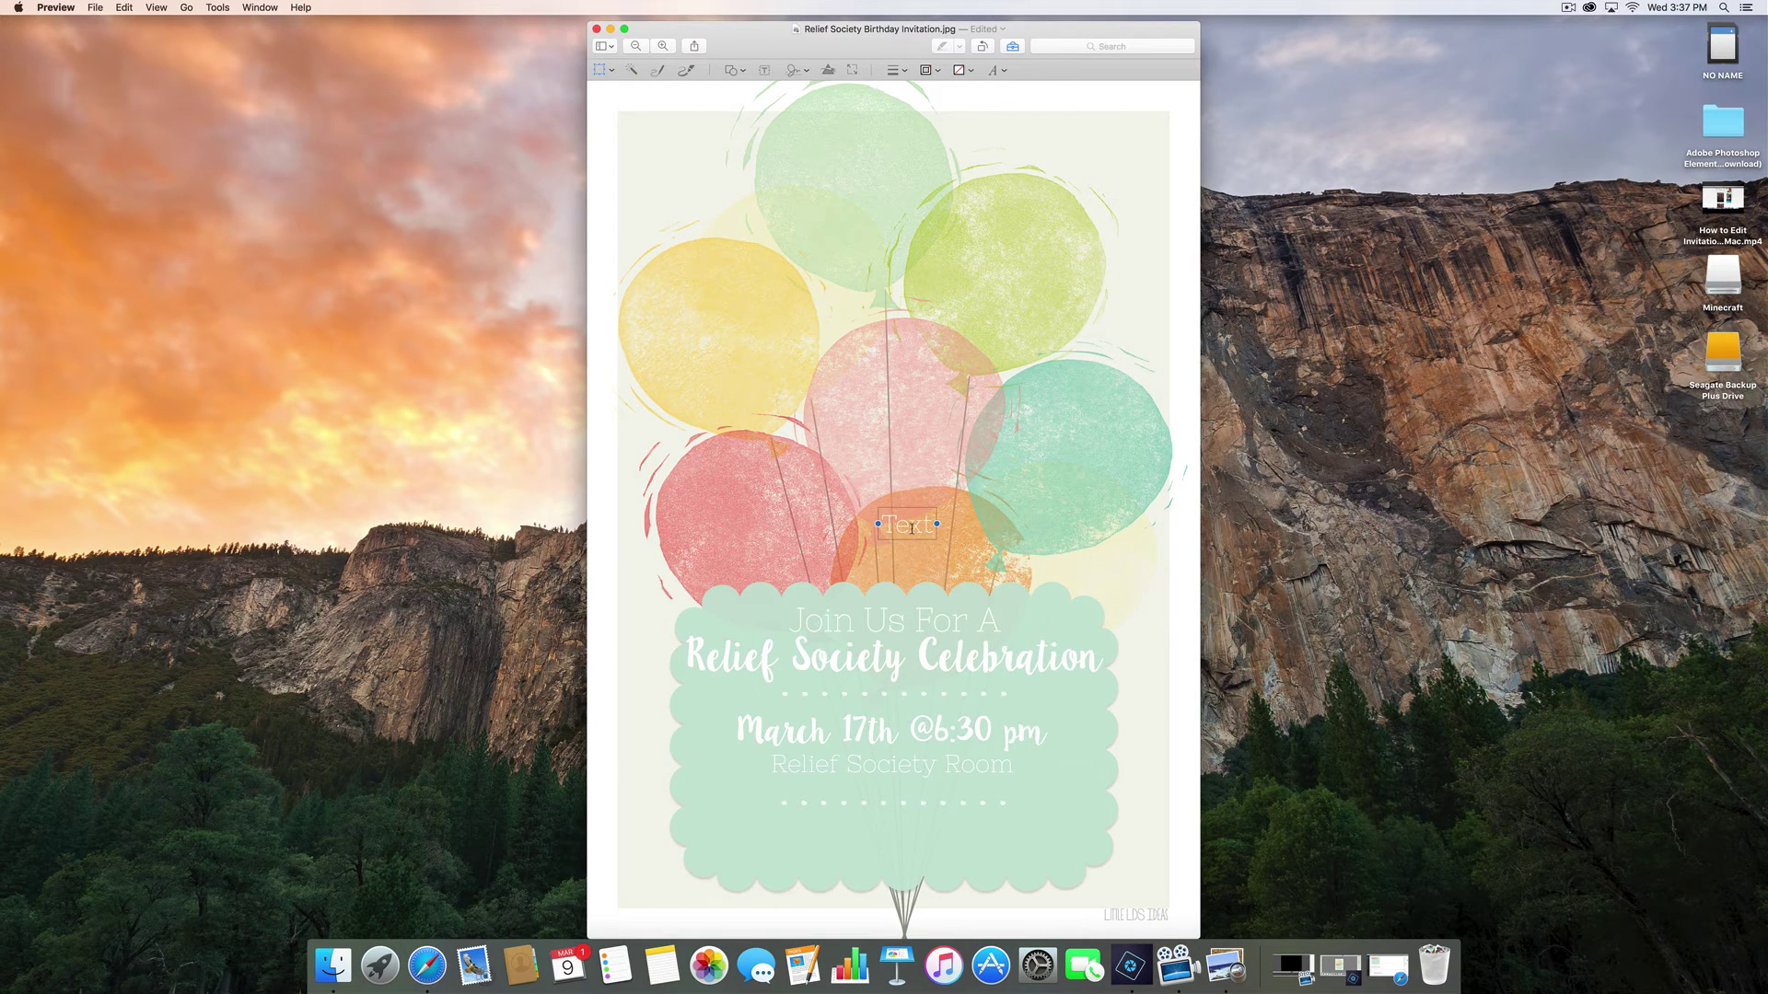
pyautogui.doubleClick(911, 527)
pyautogui.write('Additional info alksdjflasjdfasdlfj')
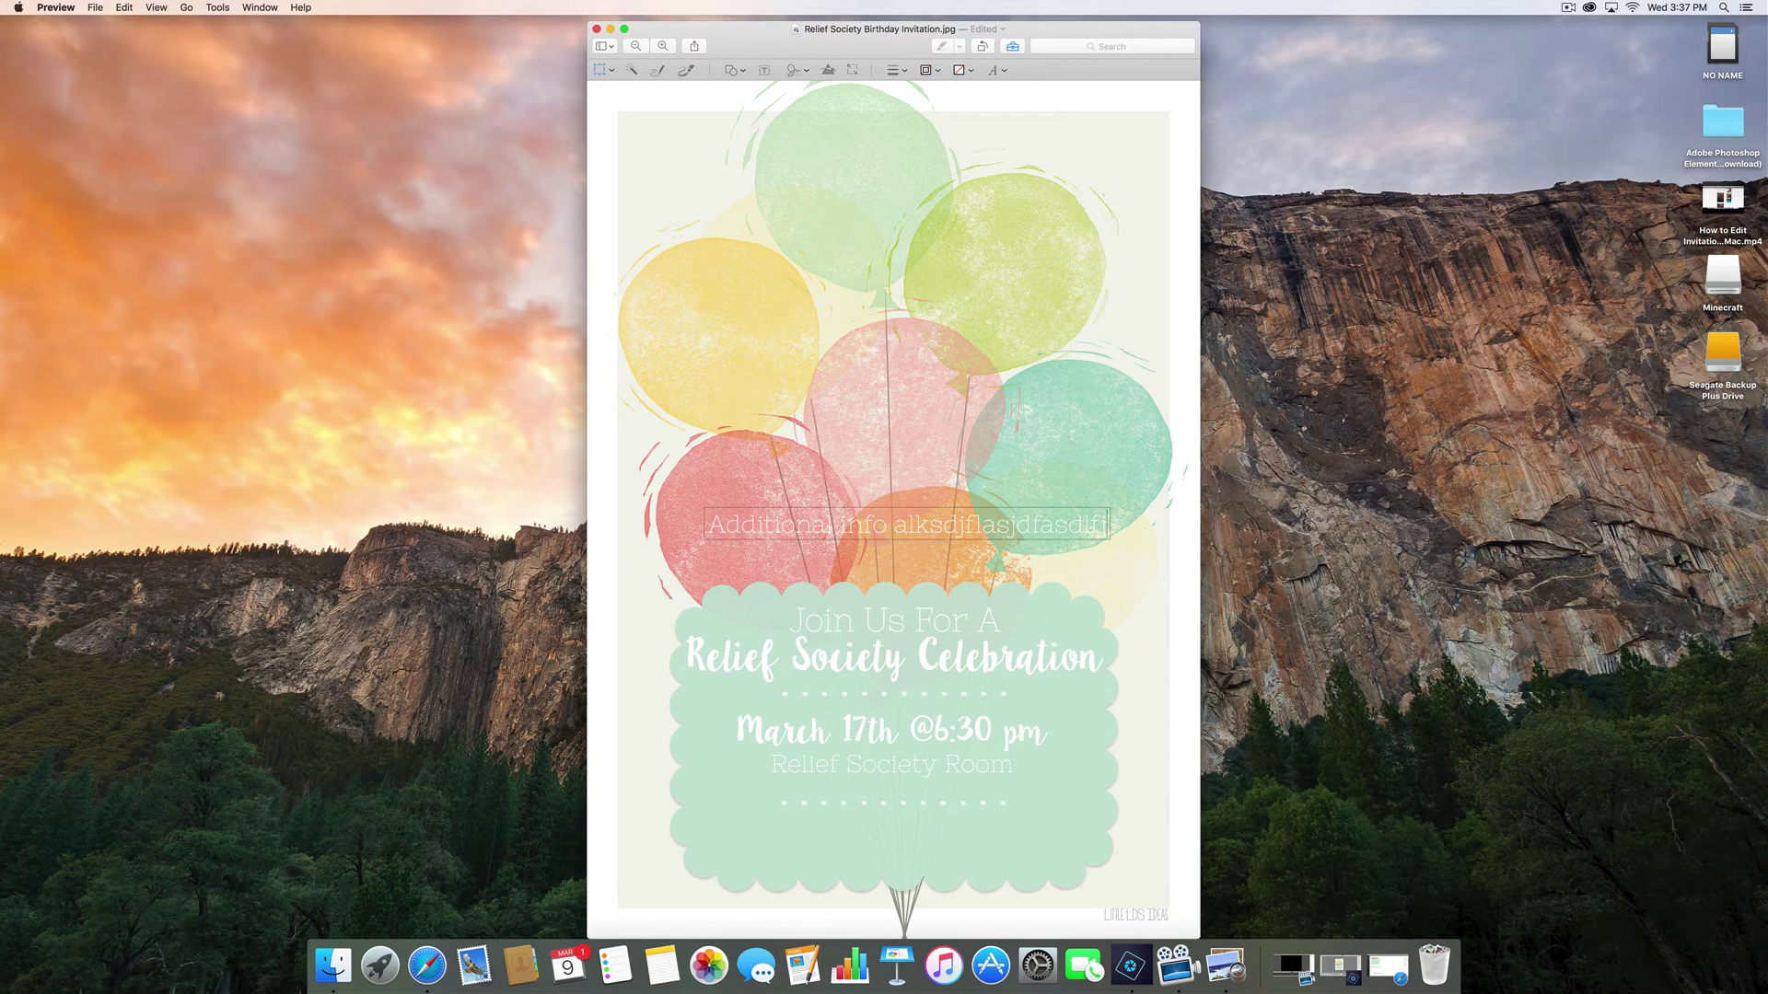
pyautogui.press('BackSpace')
pyautogui.press('BackSpace')
pyautogui.press('BackSpace')
pyautogui.press('BackSpace')
pyautogui.press('BackSpace')
pyautogui.press('BackSpace')
pyautogui.press('BackSpace')
pyautogui.press('BackSpace')
pyautogui.press('BackSpace')
pyautogui.press('BackSpace')
pyautogui.press('BackSpace')
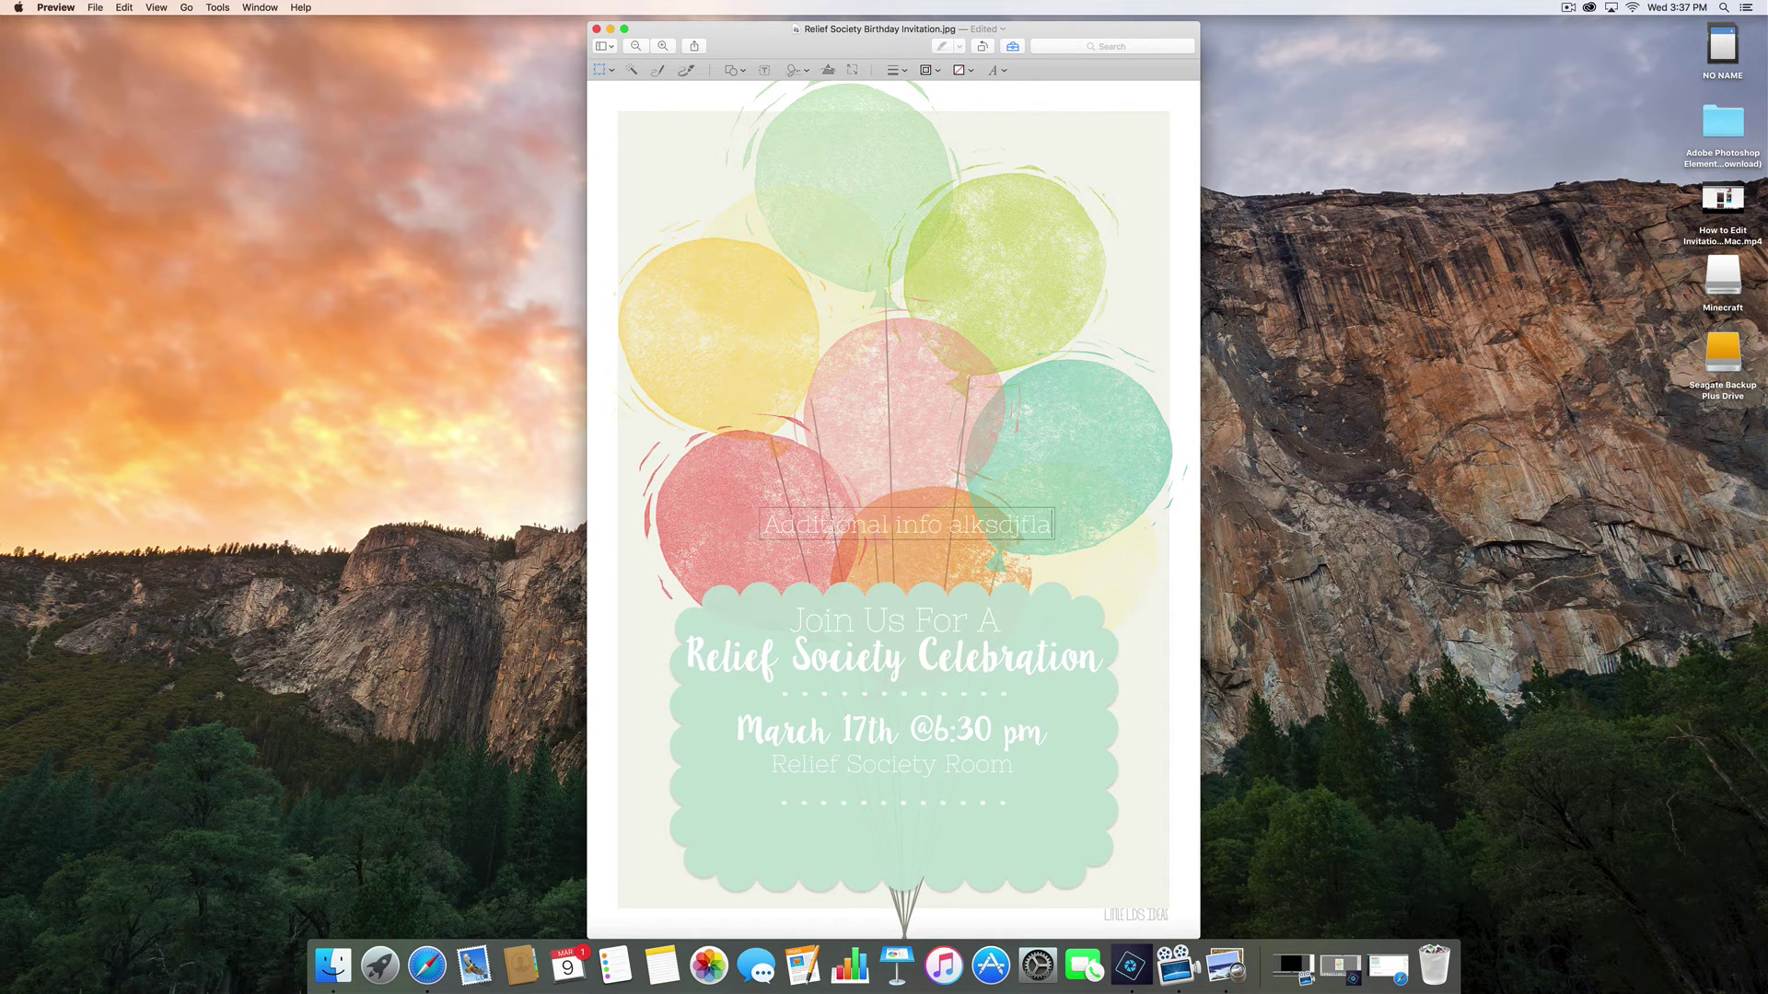
pyautogui.press('Return')
pyautogui.write('asdfjalskdfjlaks')
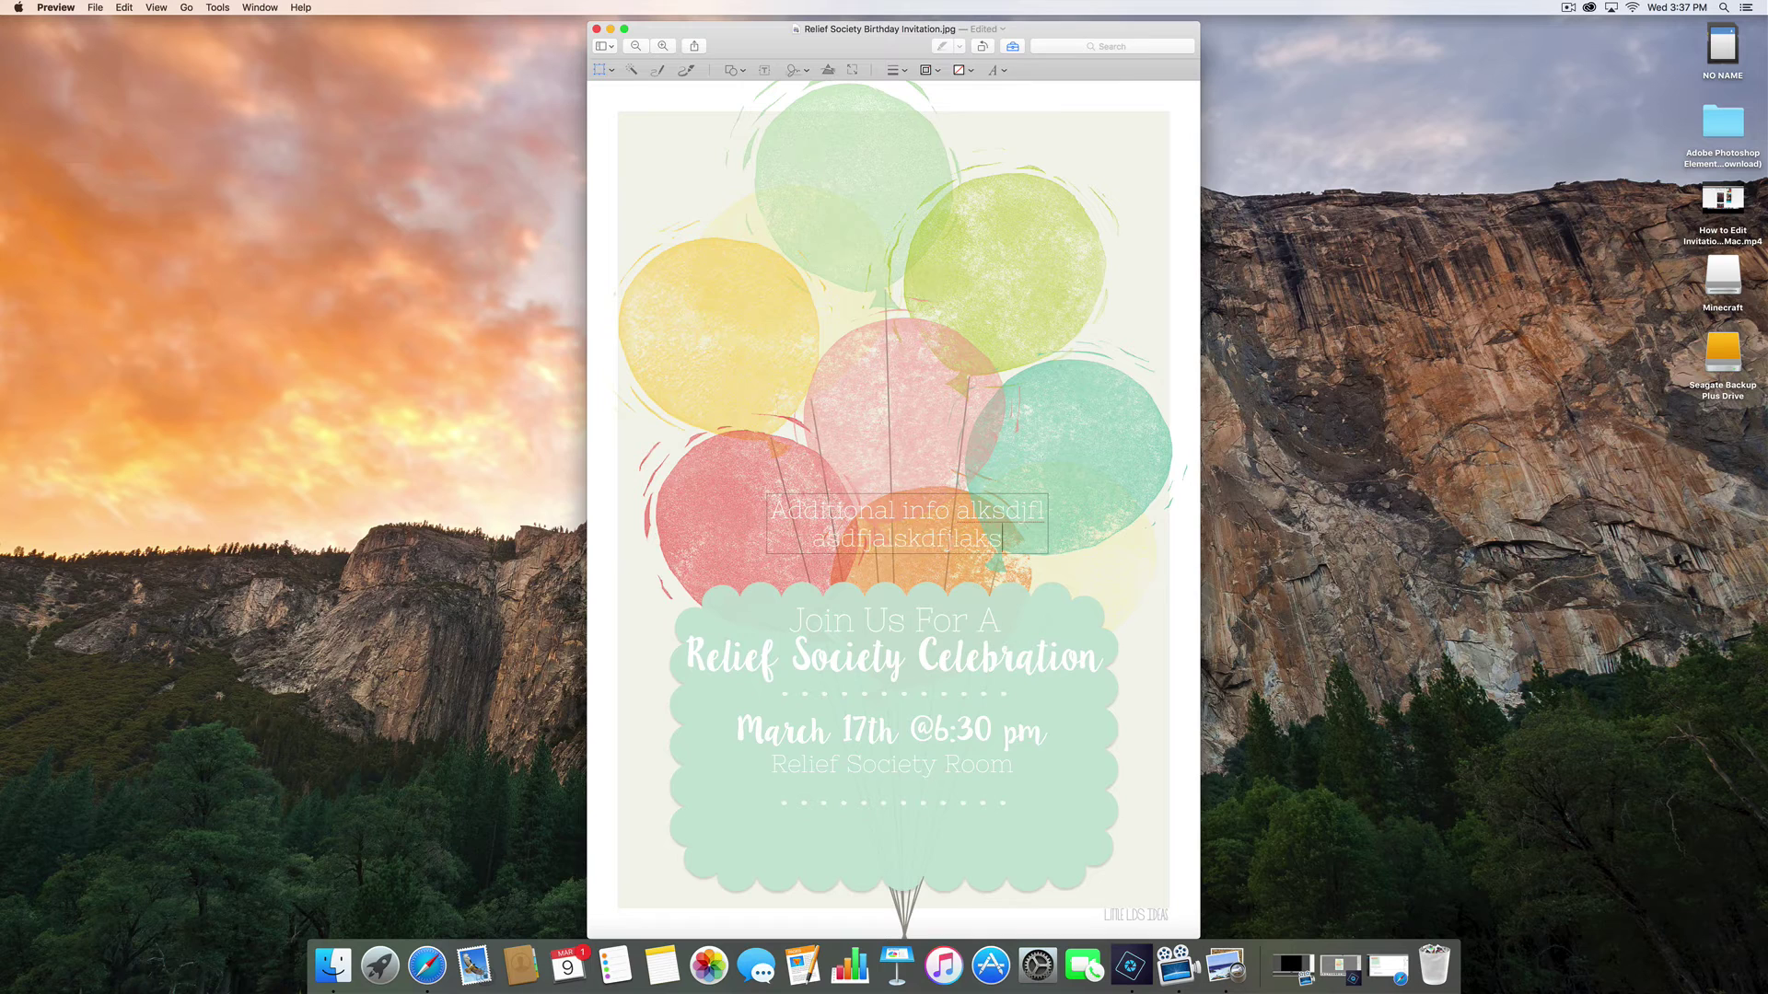
pyautogui.click(992, 463)
pyautogui.moveTo(935, 514); pyautogui.dragTo(916, 833)
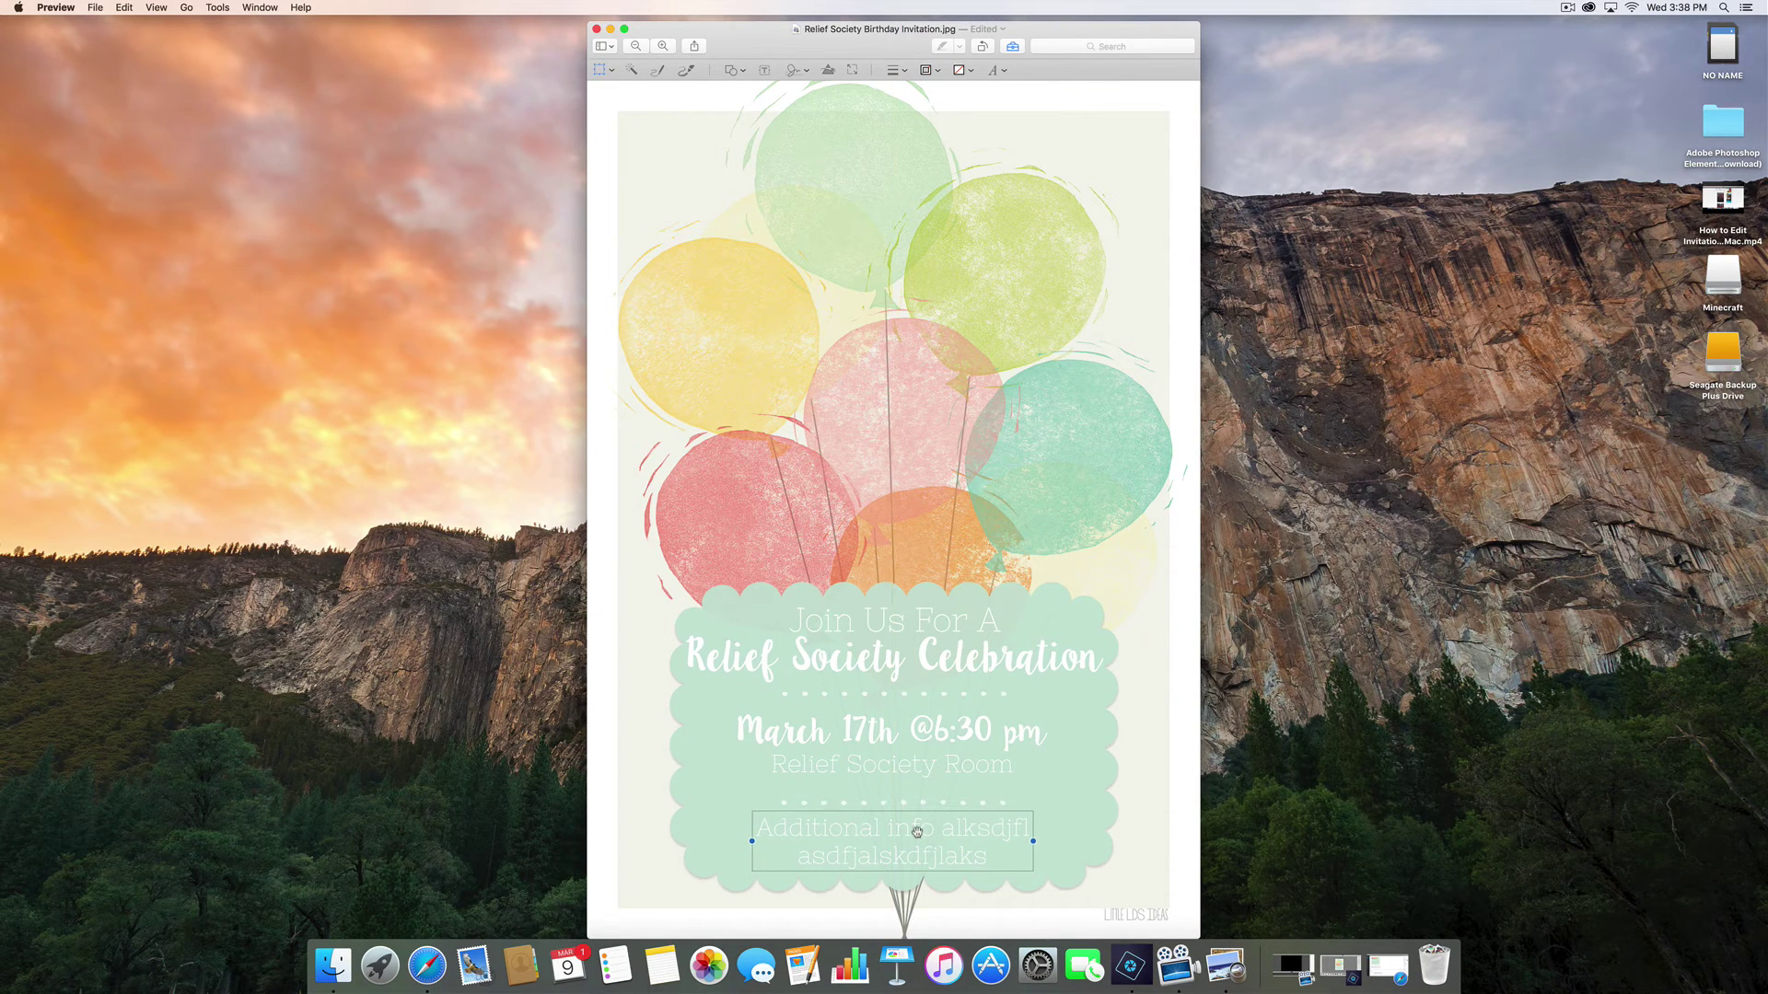
pyautogui.click(1155, 793)
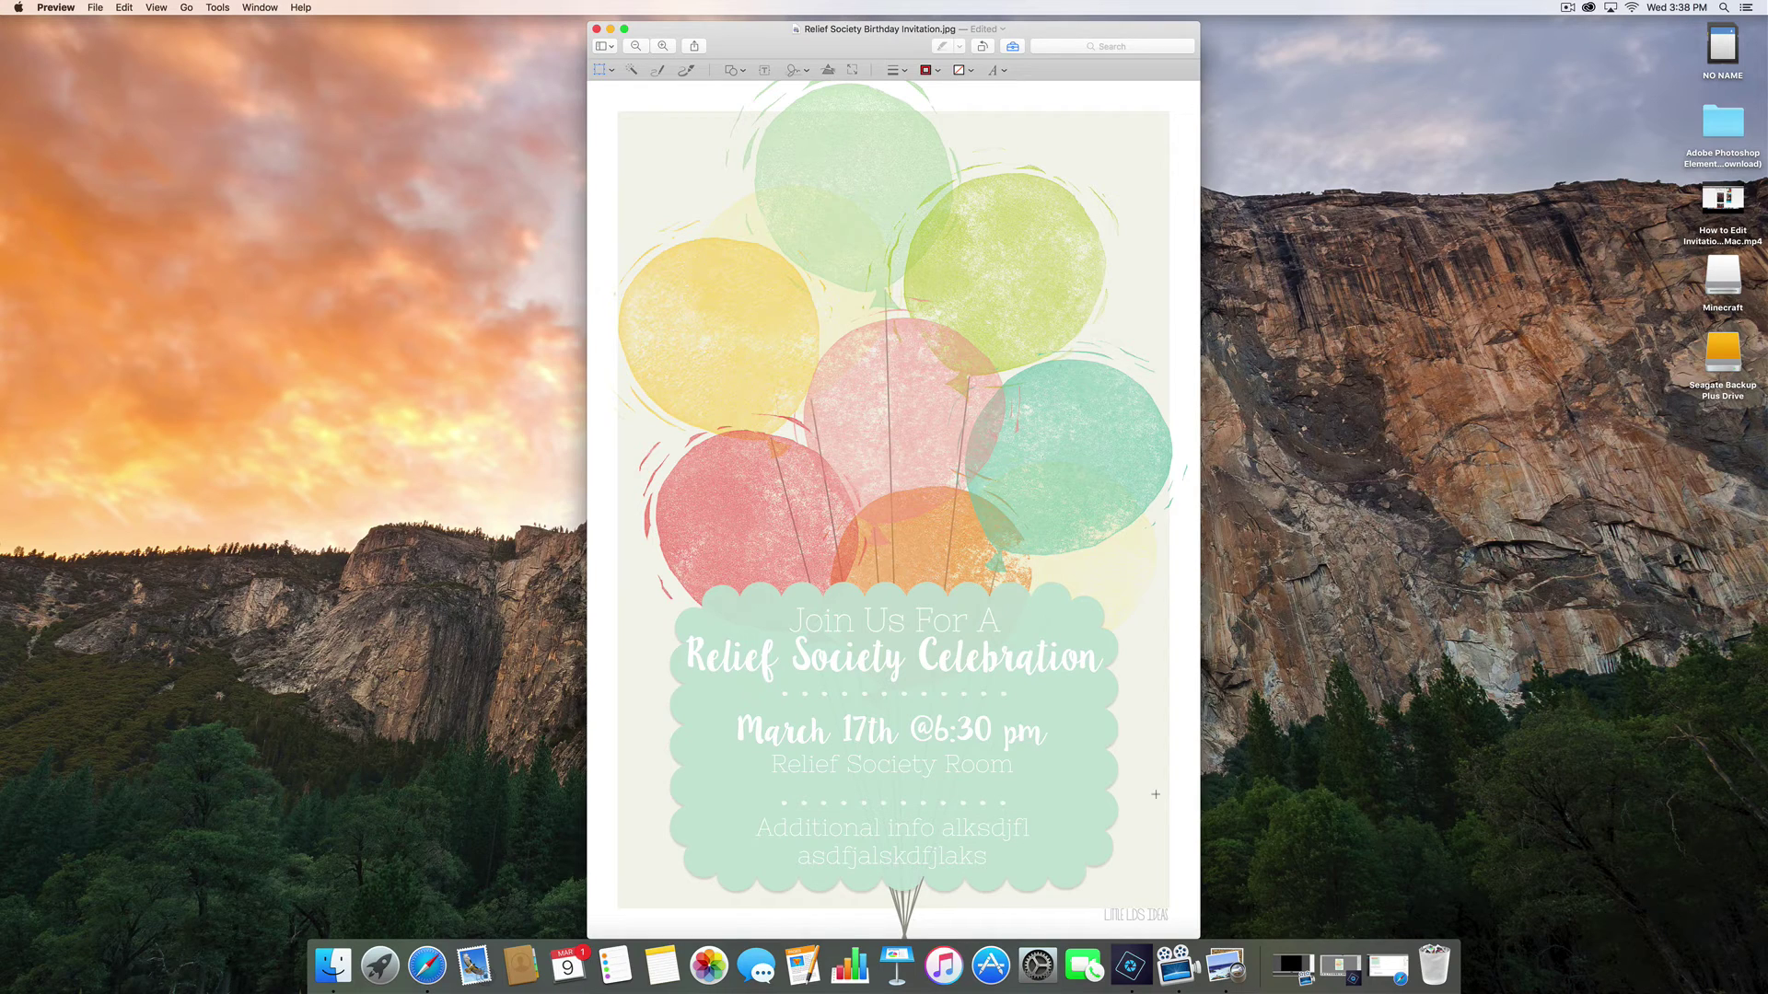
# Step: Centre the Additional info text, leaving the name Relief Society Birthday Invitation.jpg unchanged
pyautogui.moveTo(929, 841); pyautogui.dragTo(928, 835)
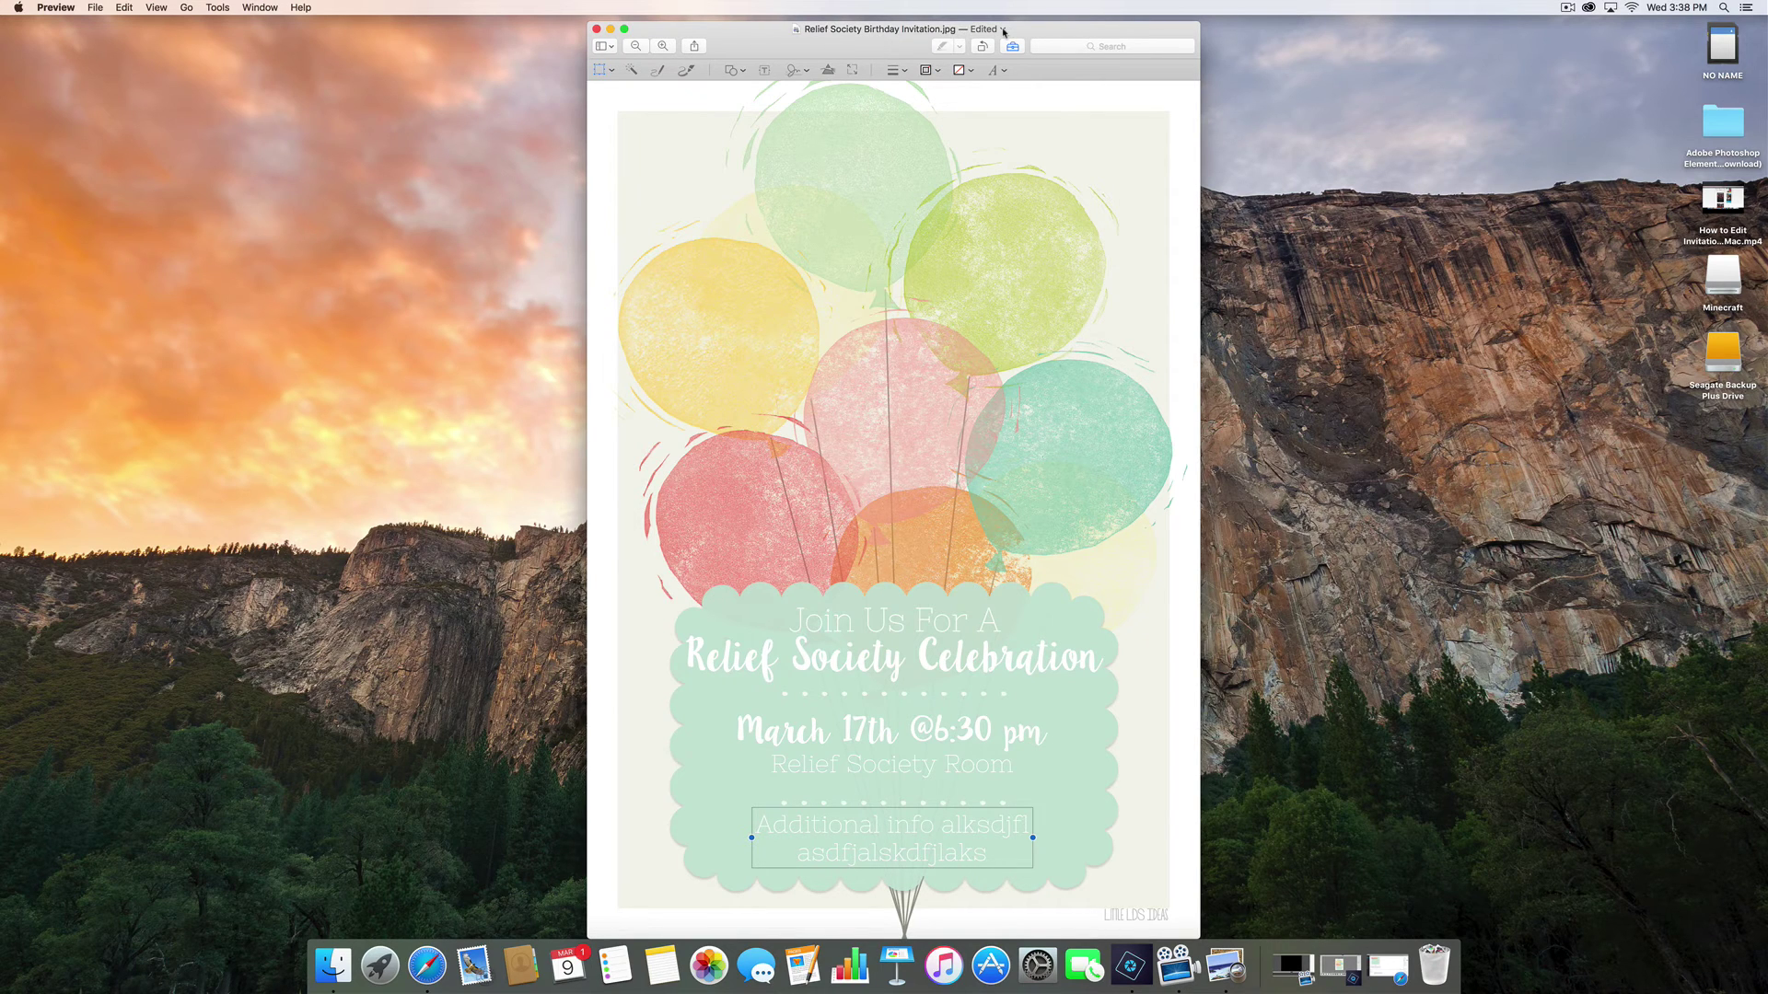
pyautogui.click(1003, 31)
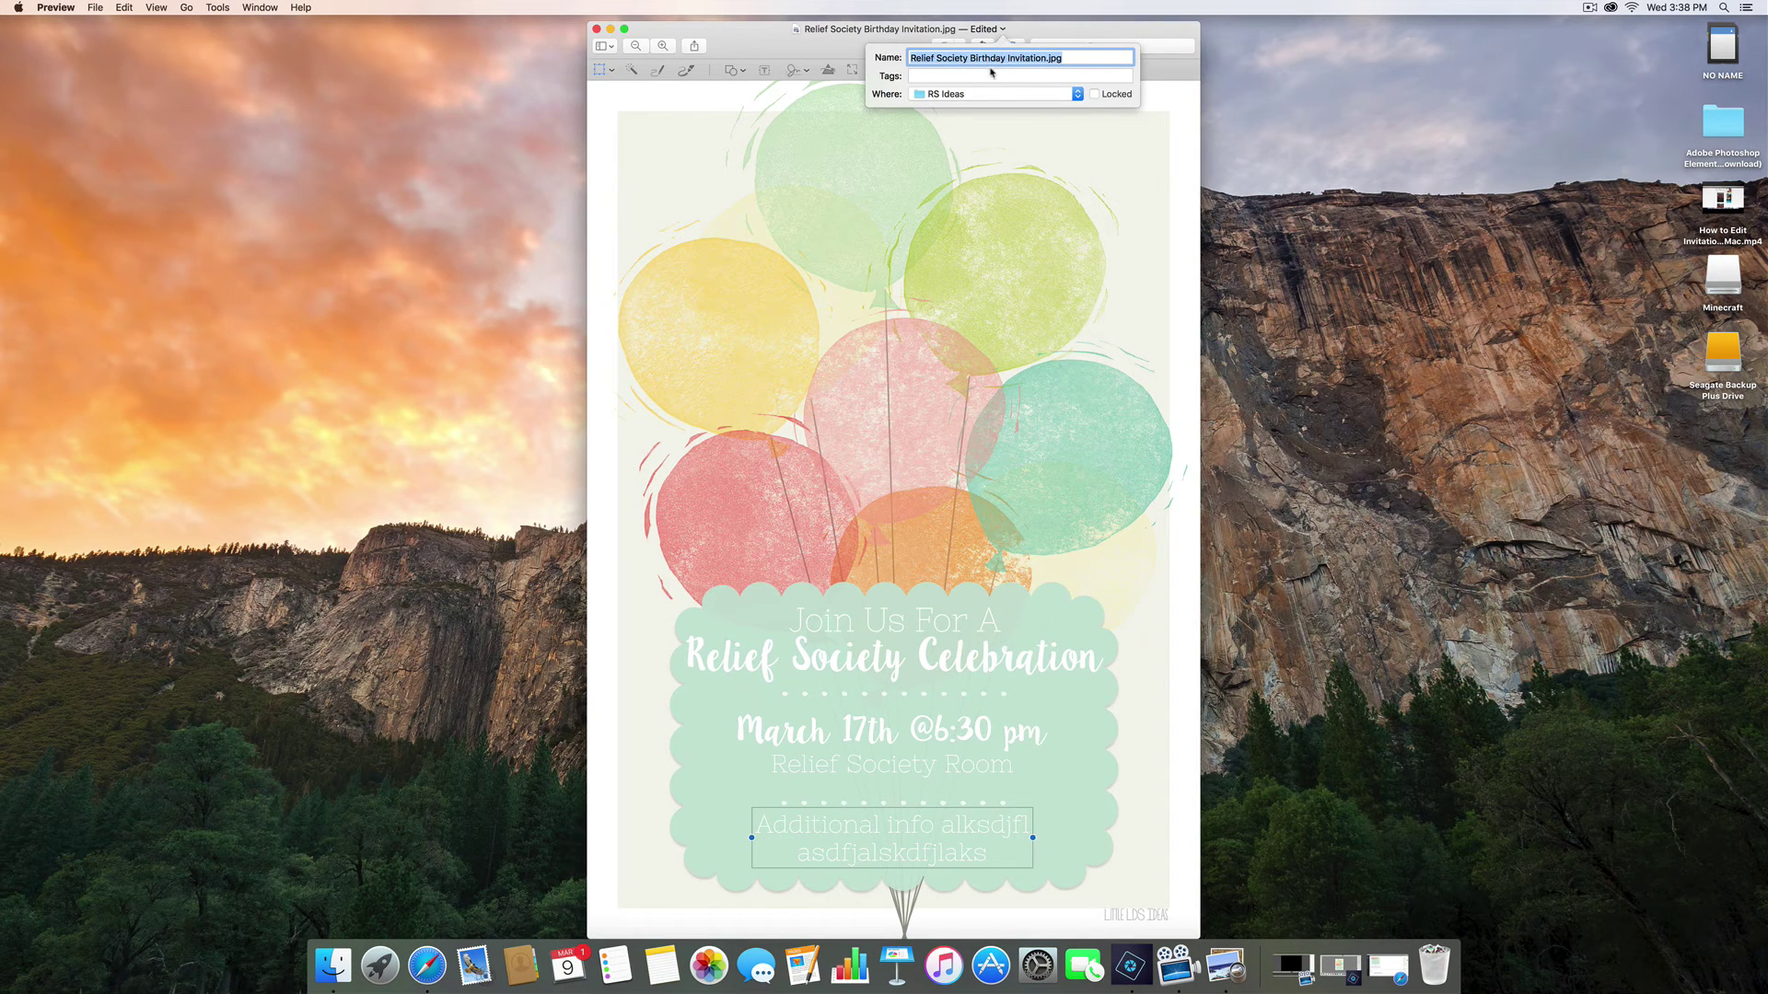
pyautogui.click(1018, 33)
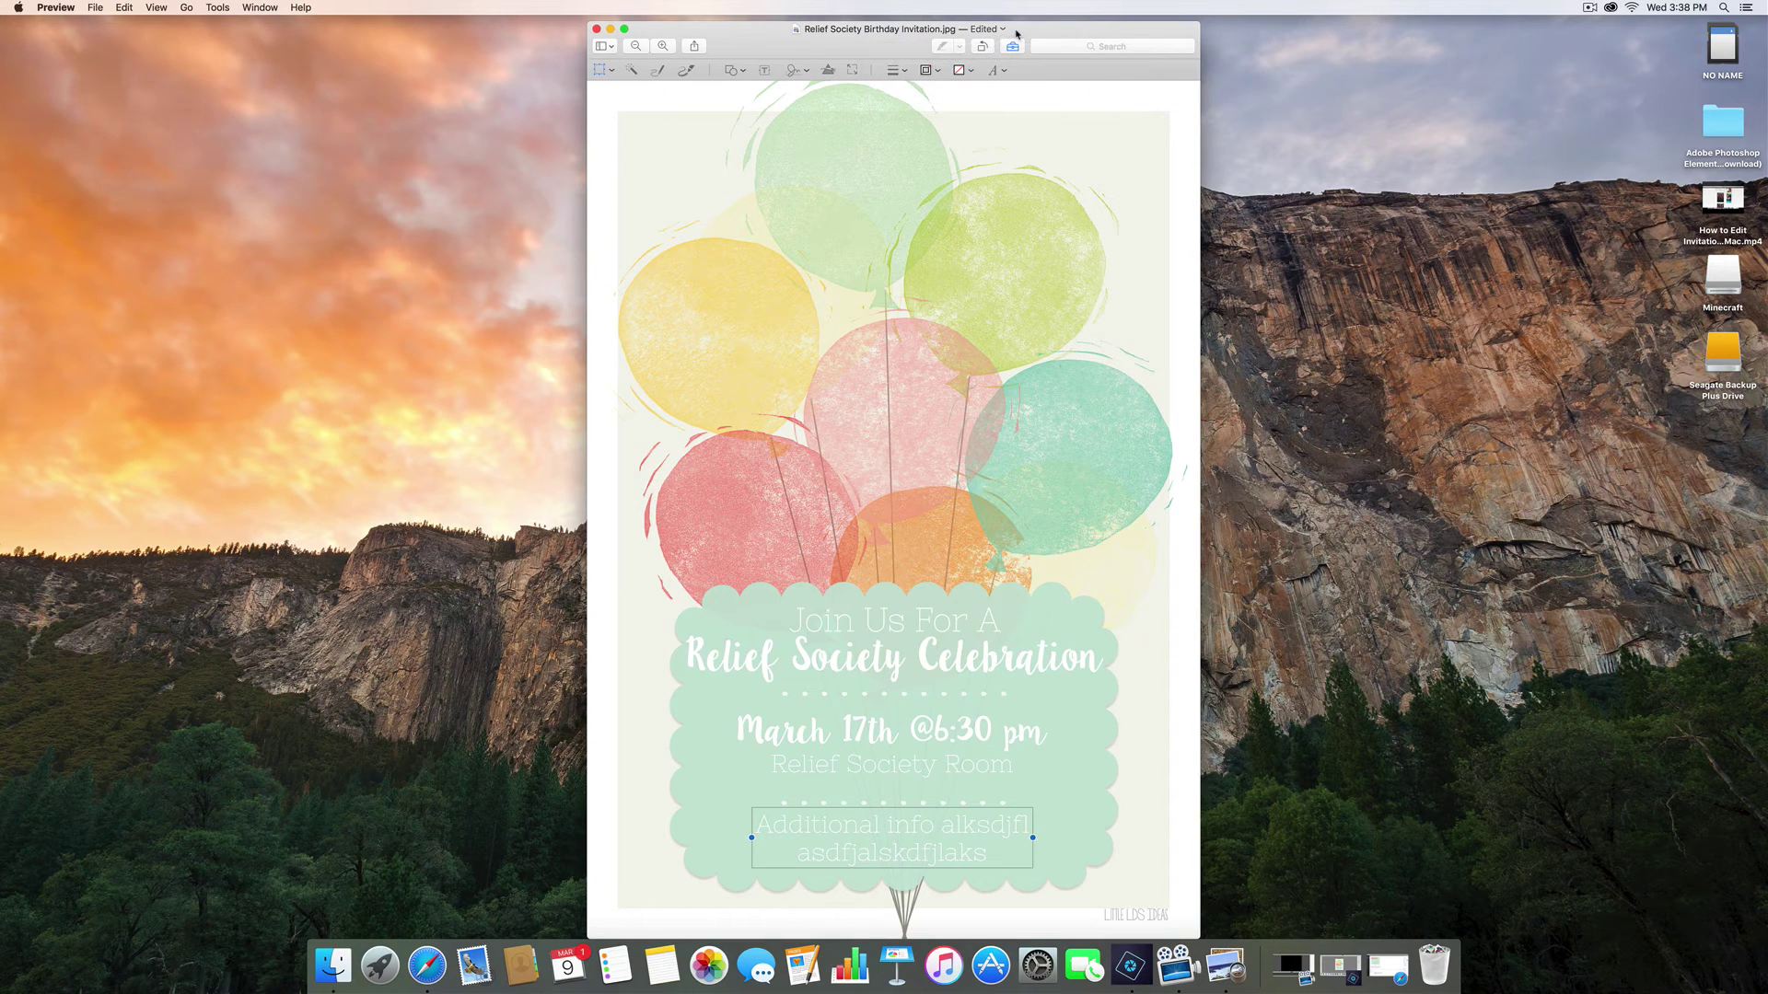
# Step: Set up printing with 2 copies per US Letter page at 100% scale
pyautogui.press('super+s')
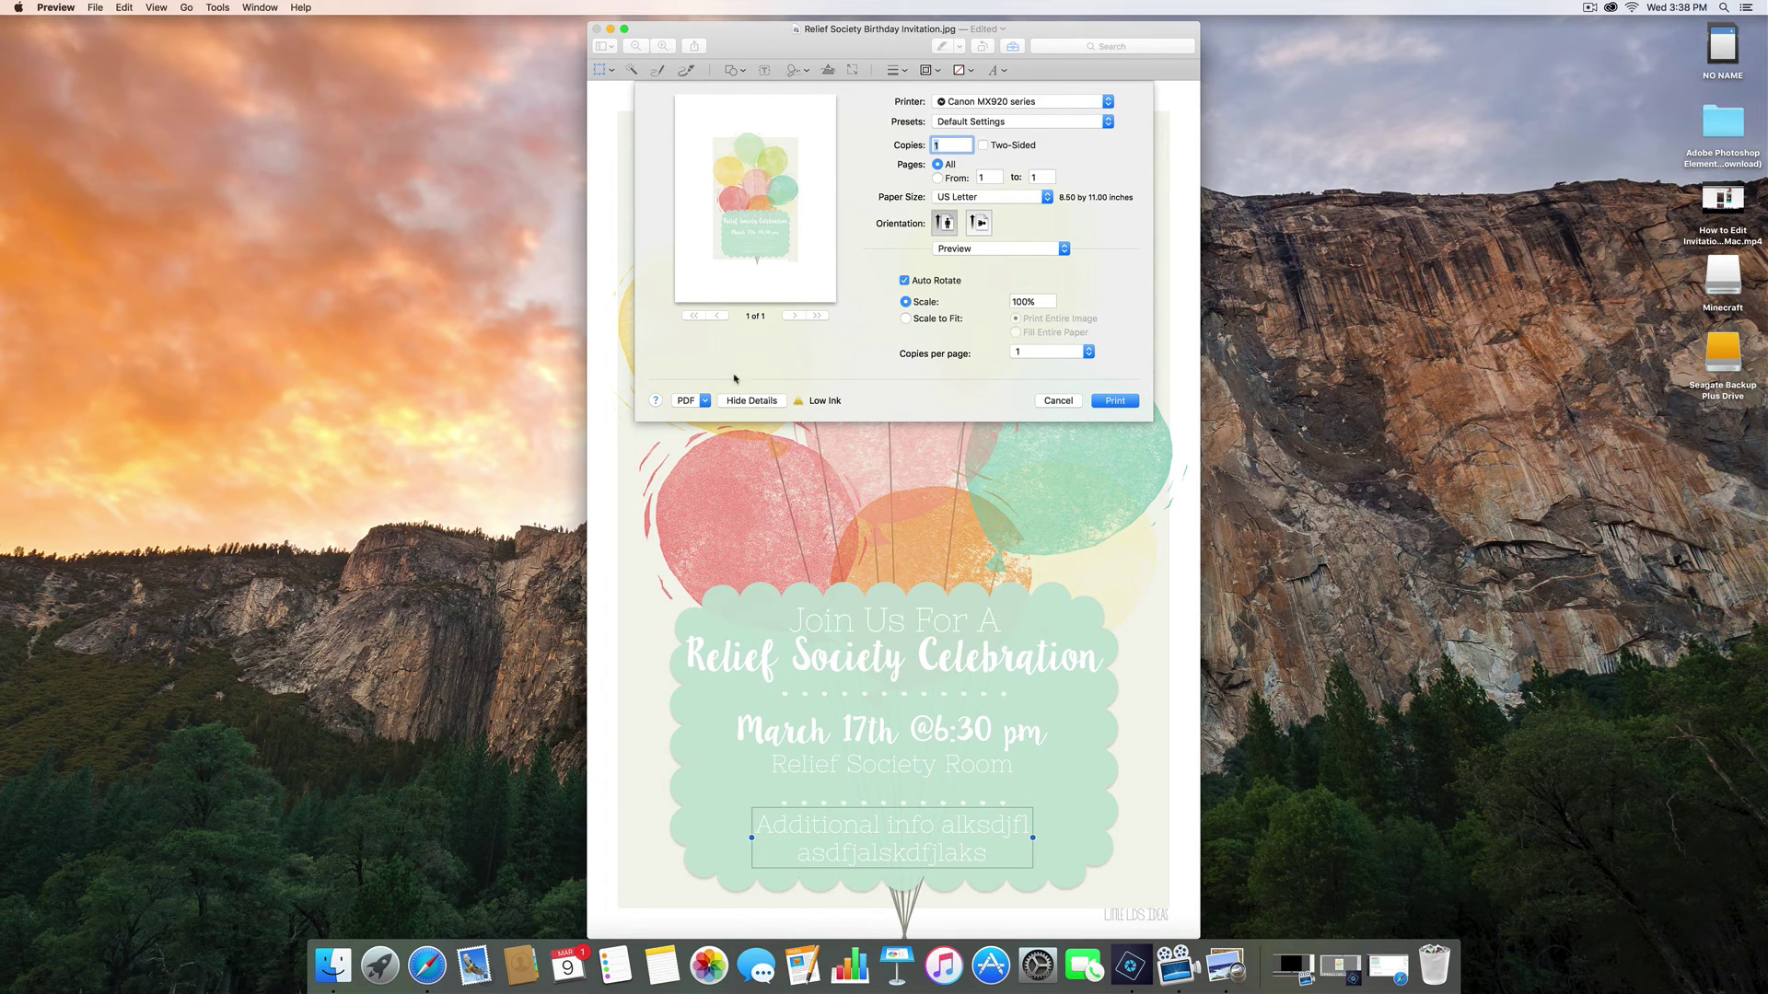
pyautogui.click(705, 401)
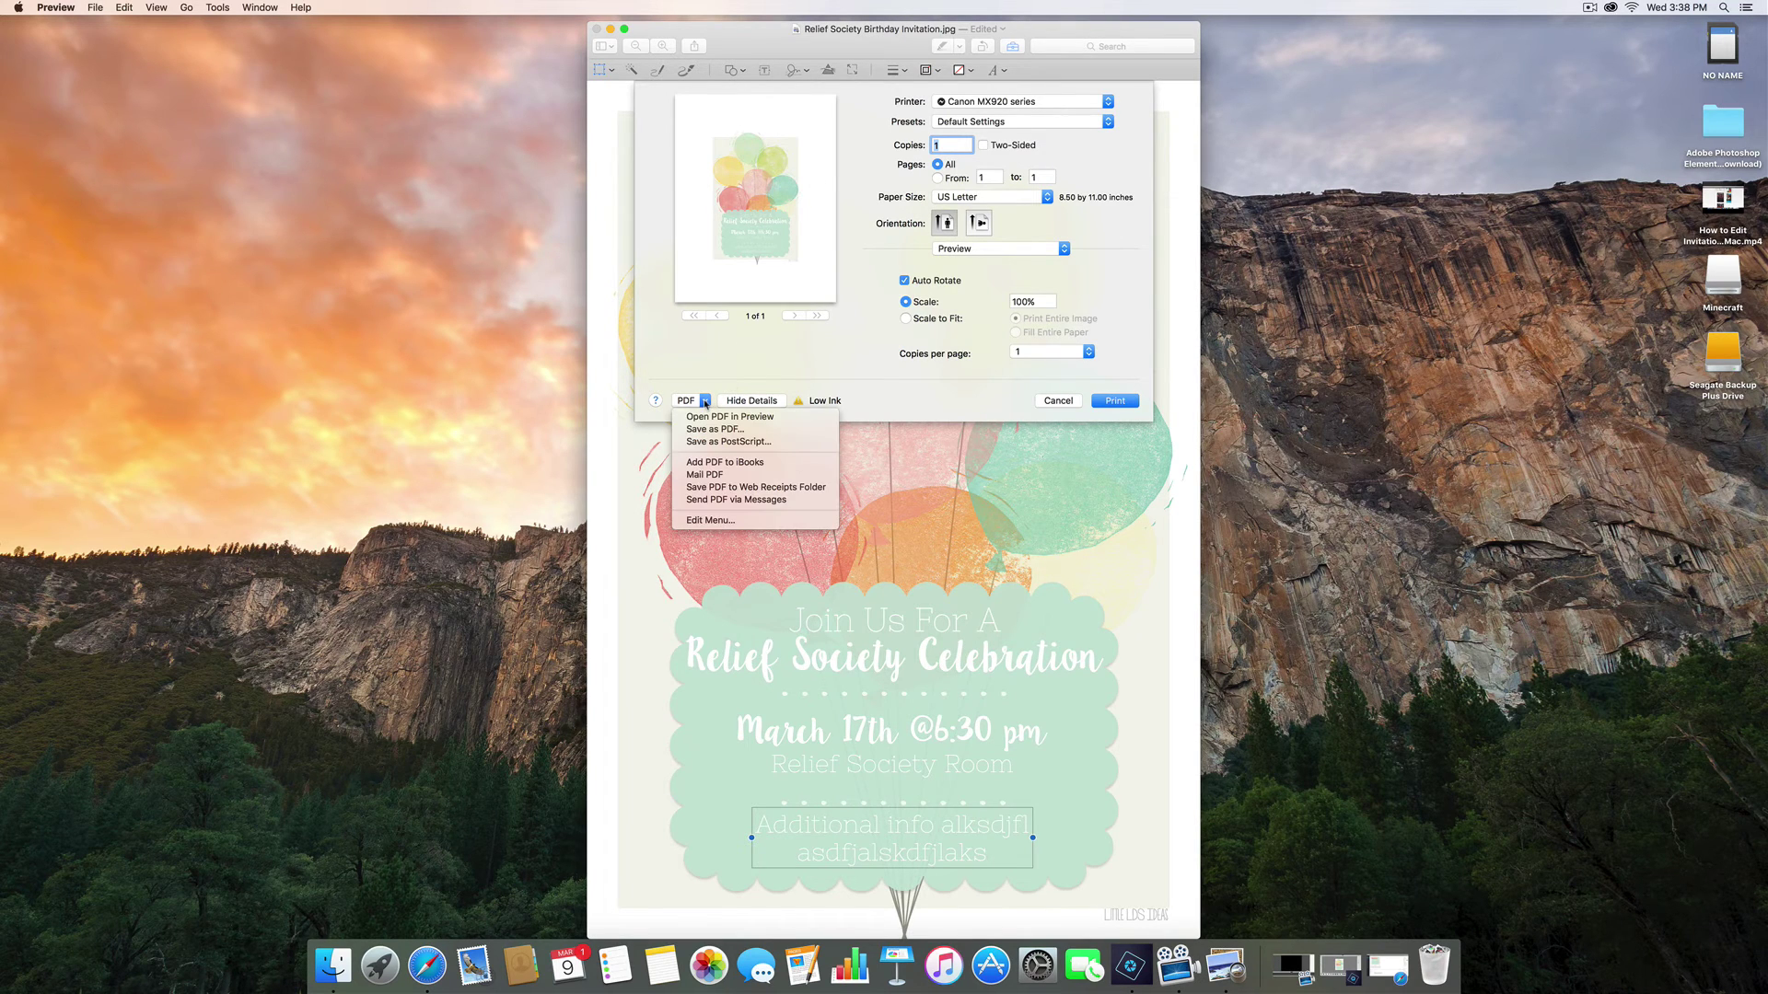
pyautogui.click(967, 274)
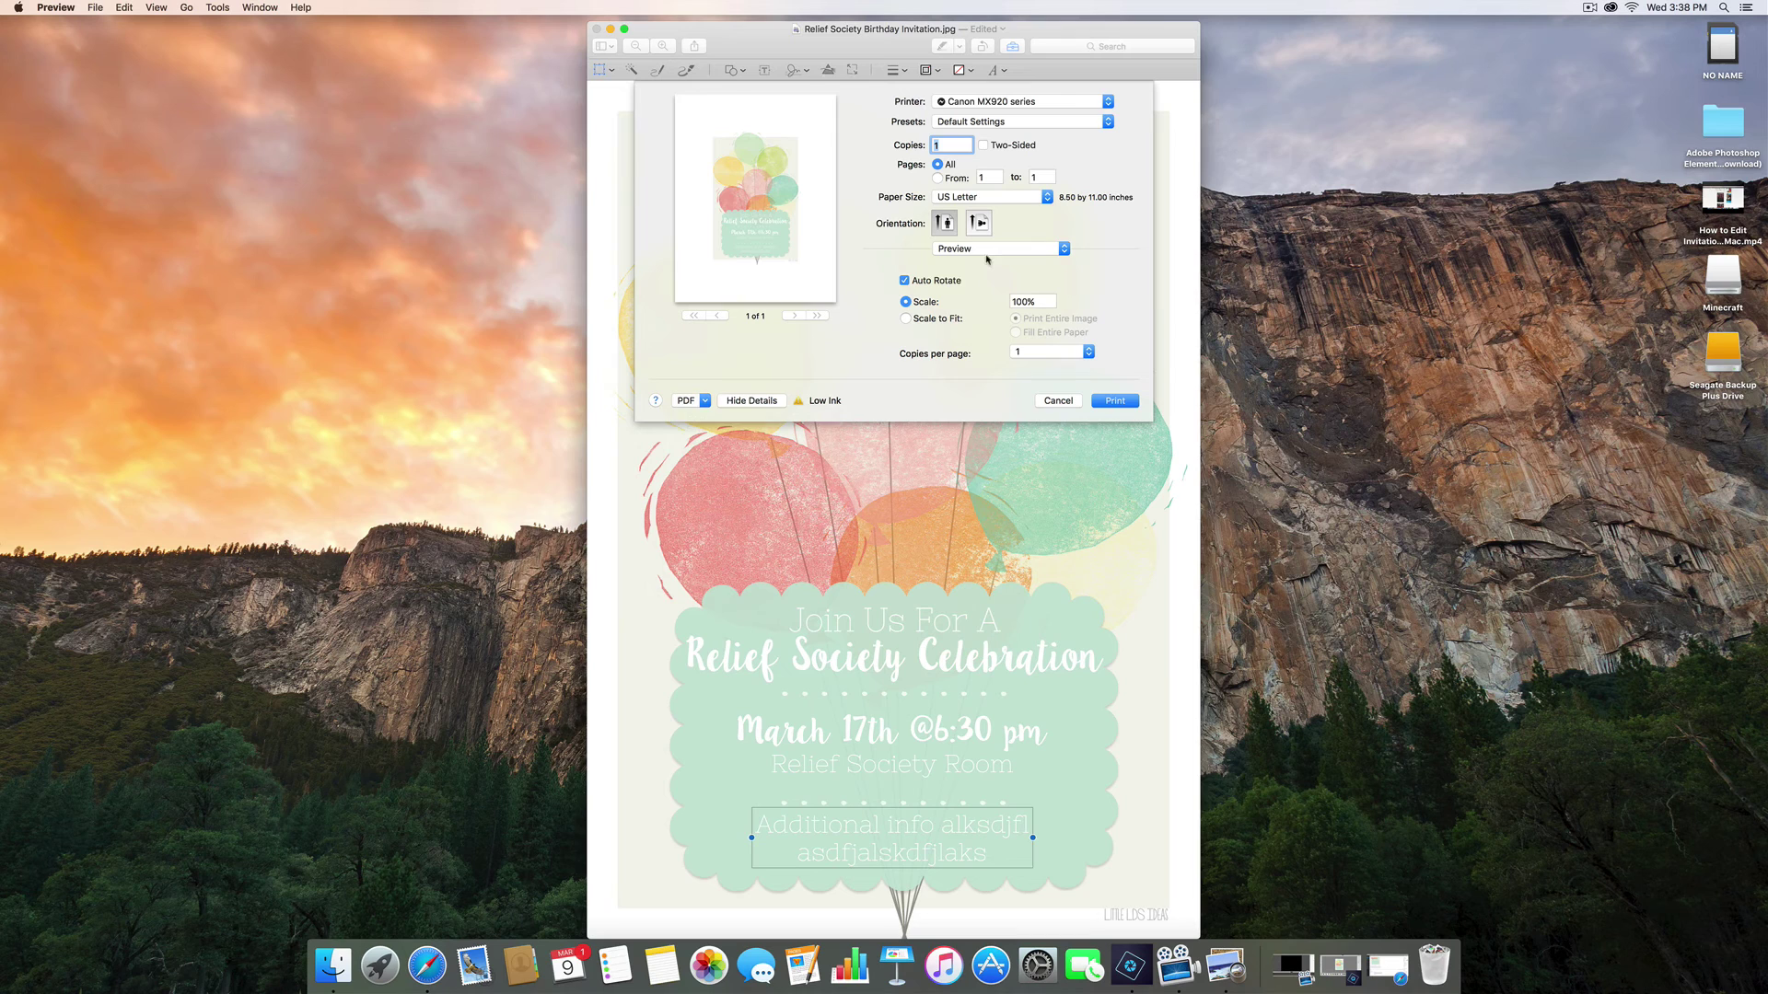
pyautogui.click(1047, 355)
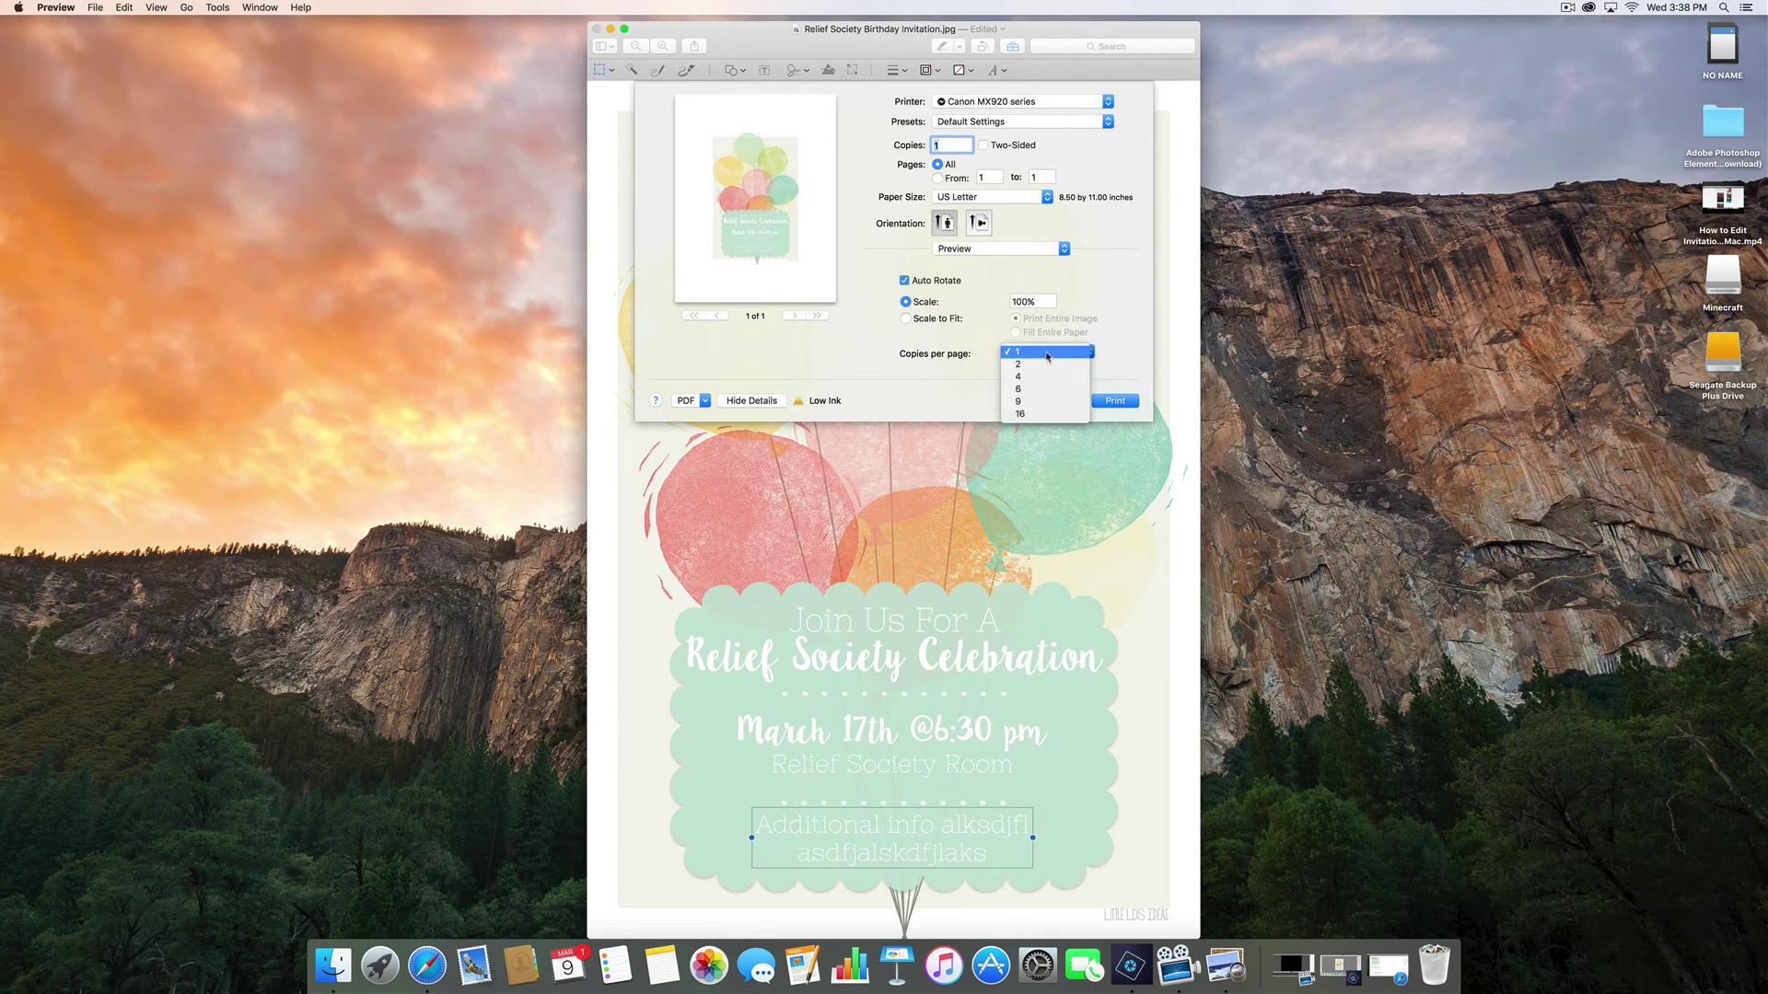
pyautogui.click(1045, 365)
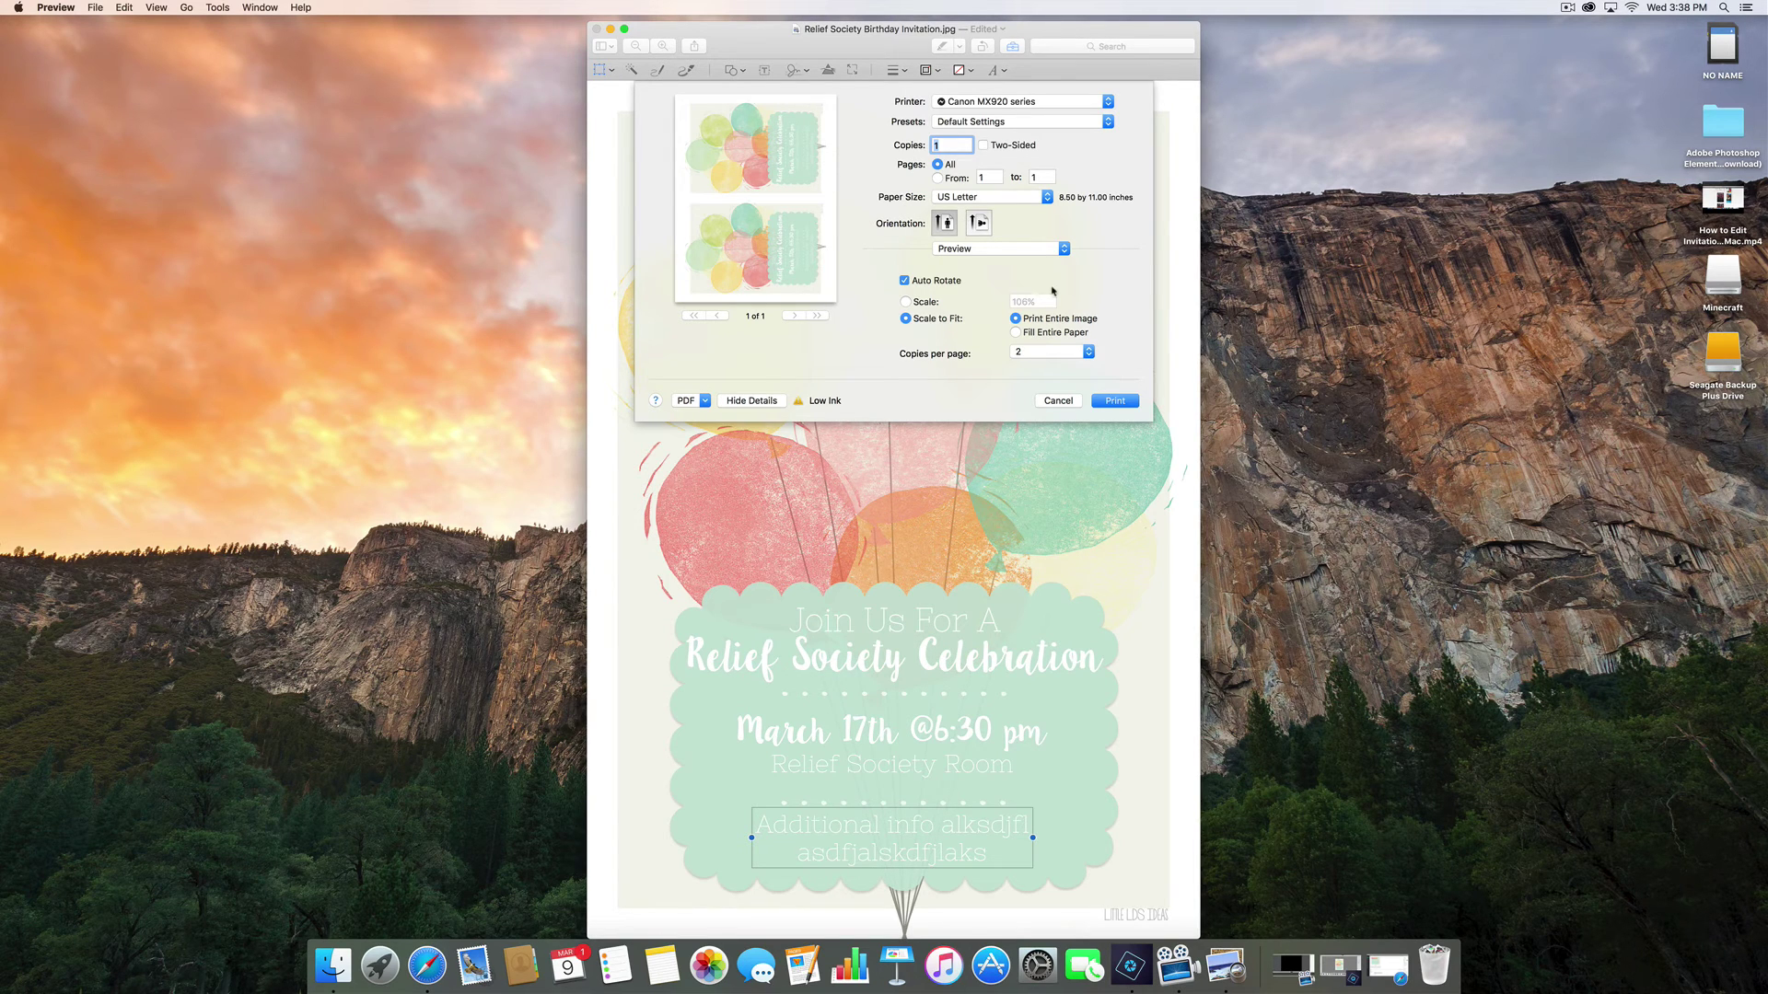
pyautogui.click(917, 302)
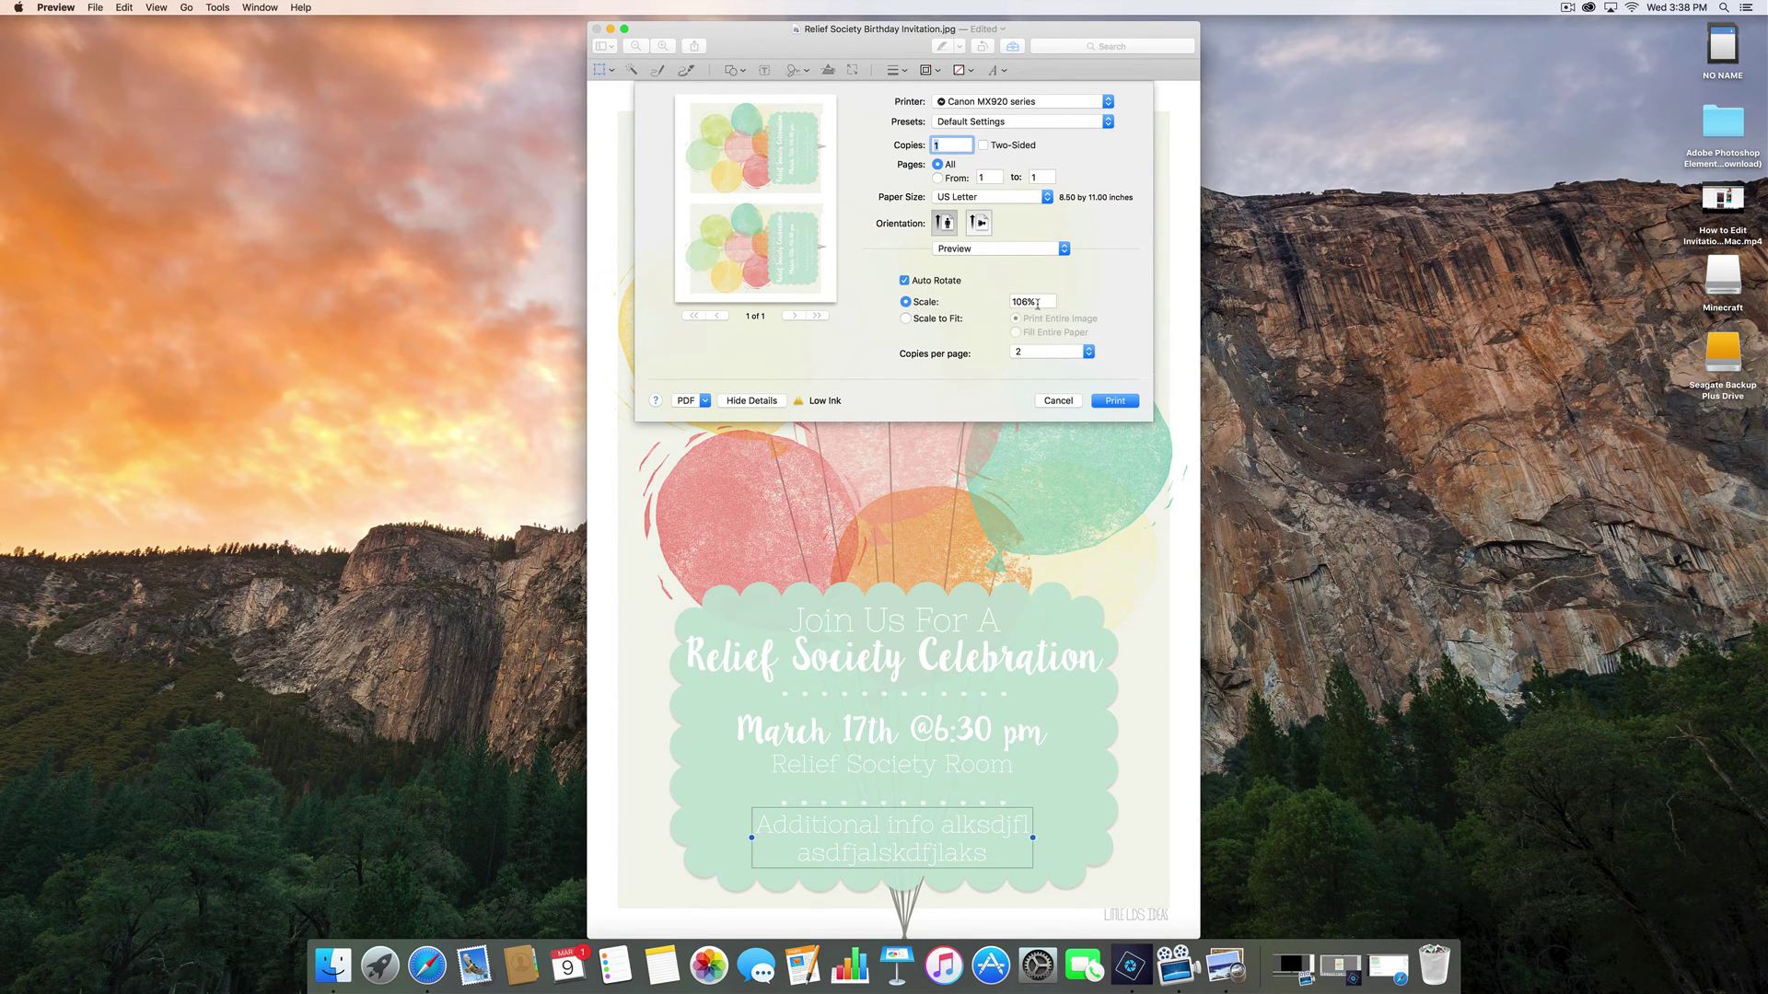
pyautogui.doubleClick(1032, 302)
pyautogui.write('100')
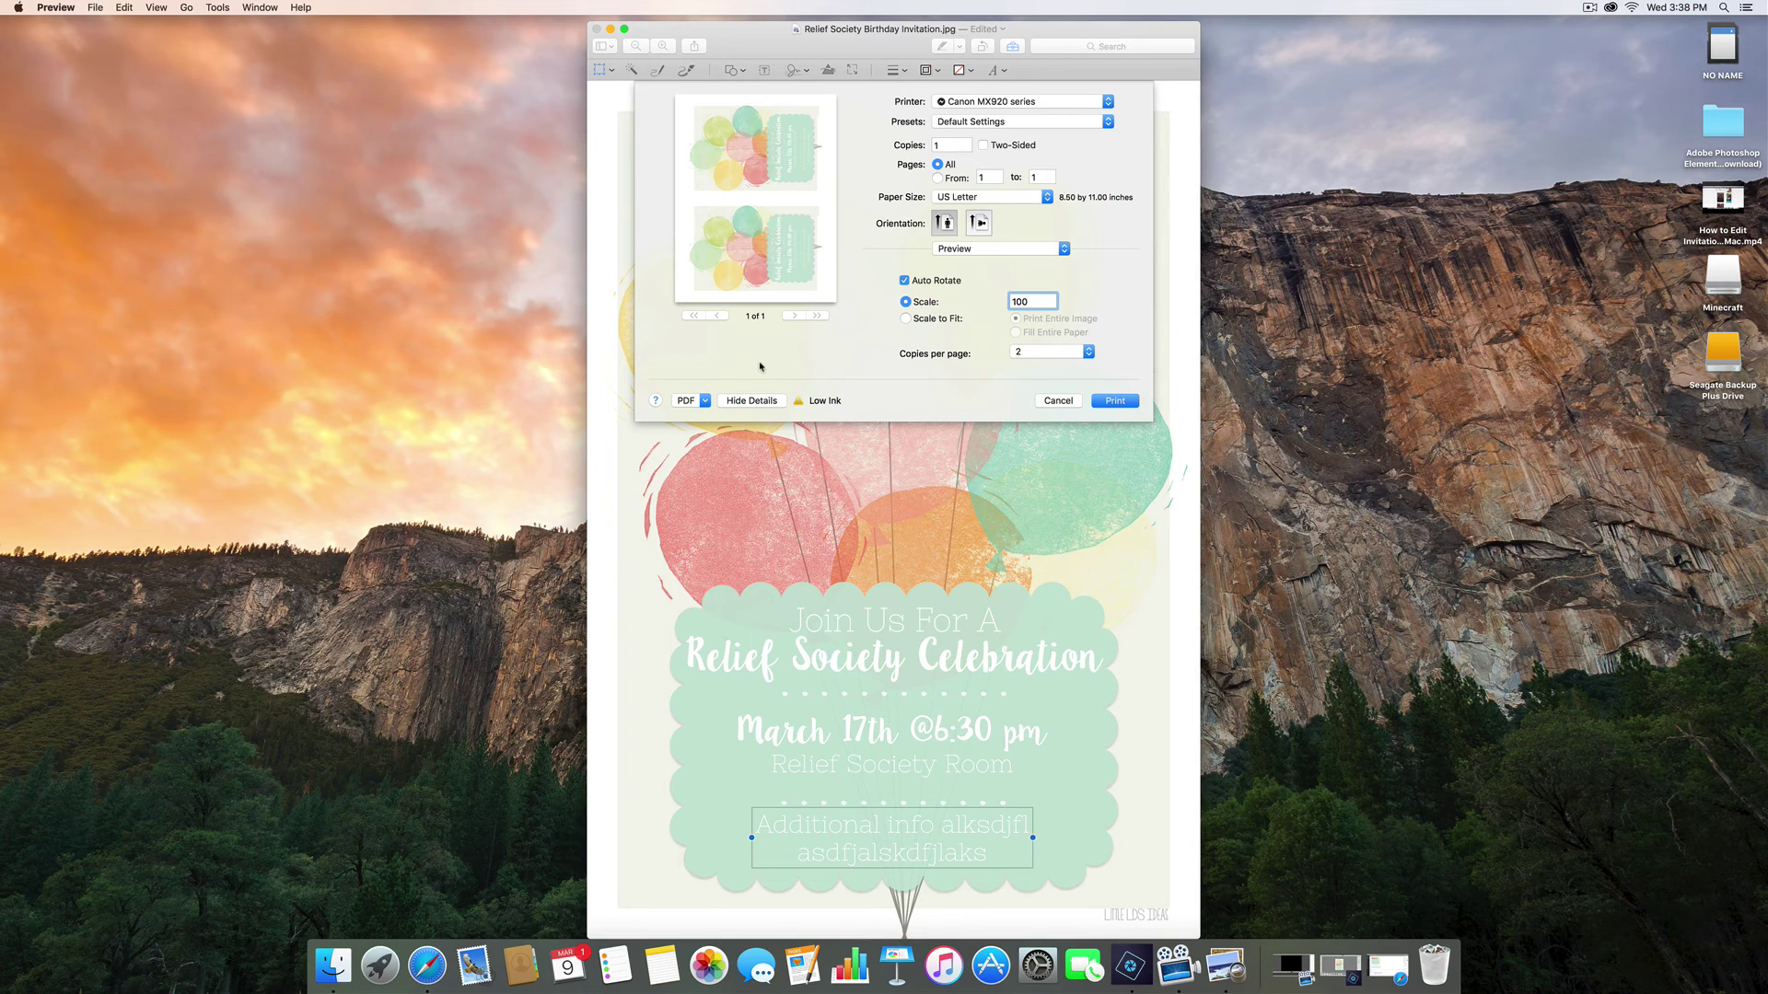
# Step: Check that Save as PDF targets Blog Photos, then cancel the sheet and print dialog
pyautogui.click(705, 402)
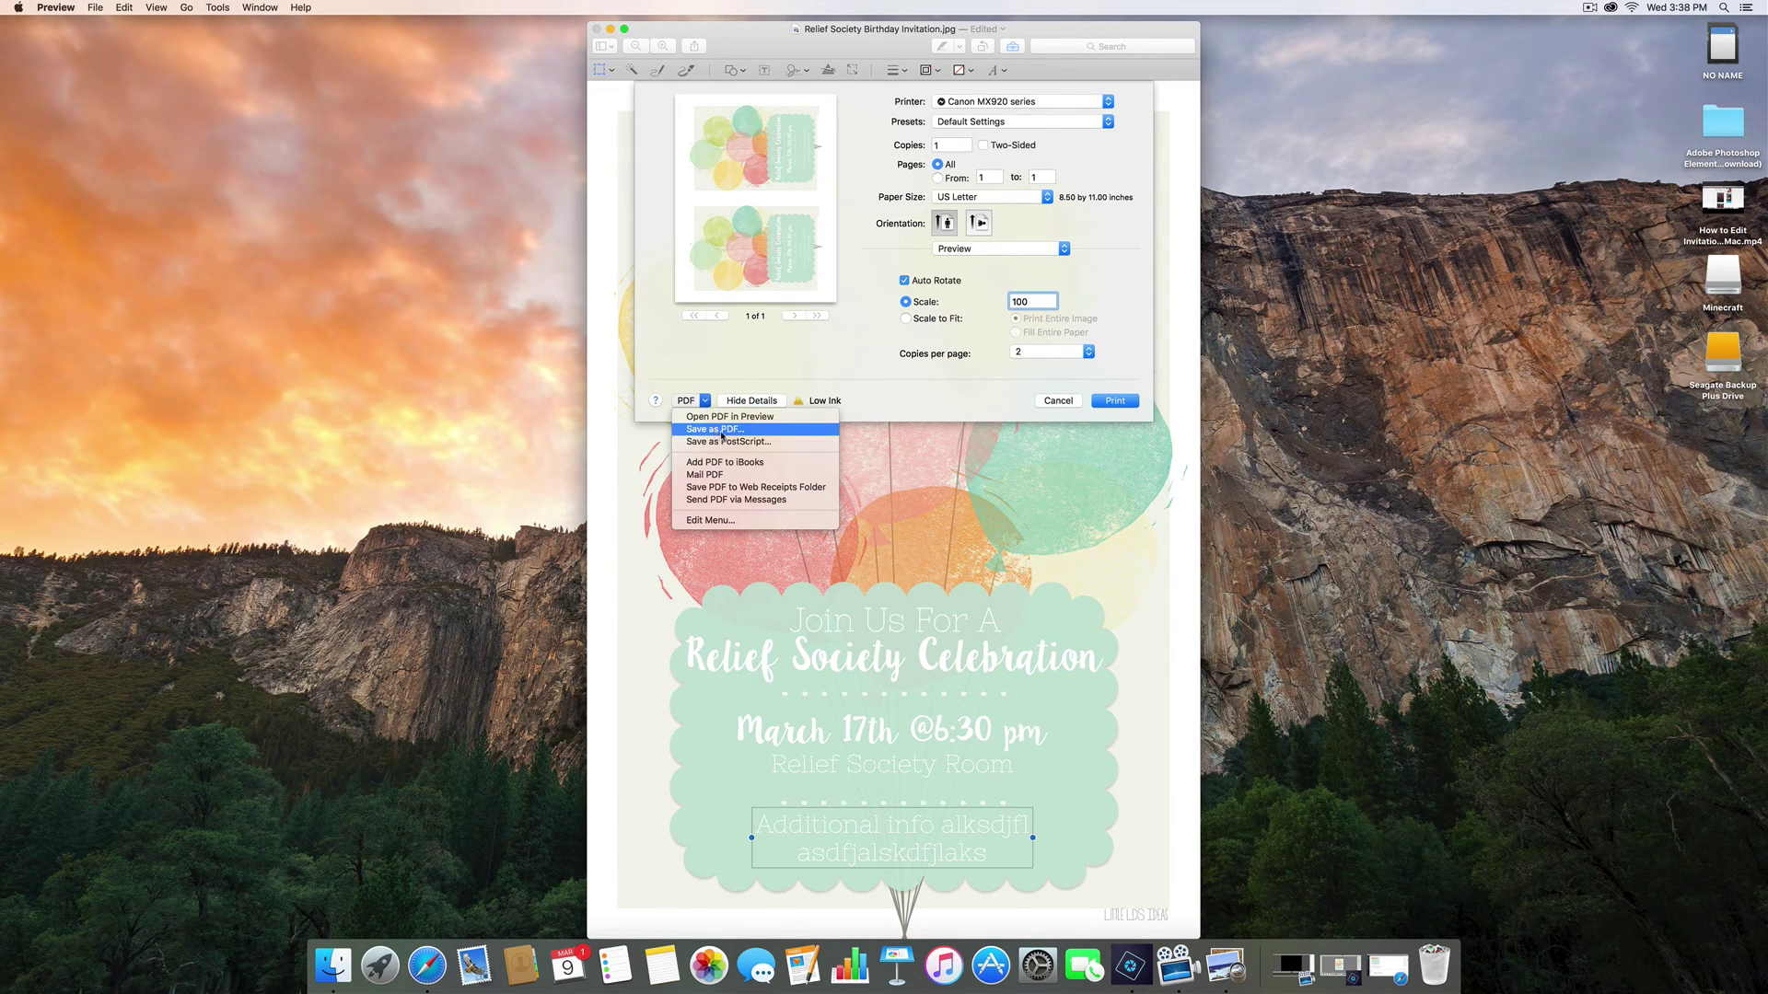
pyautogui.click(696, 432)
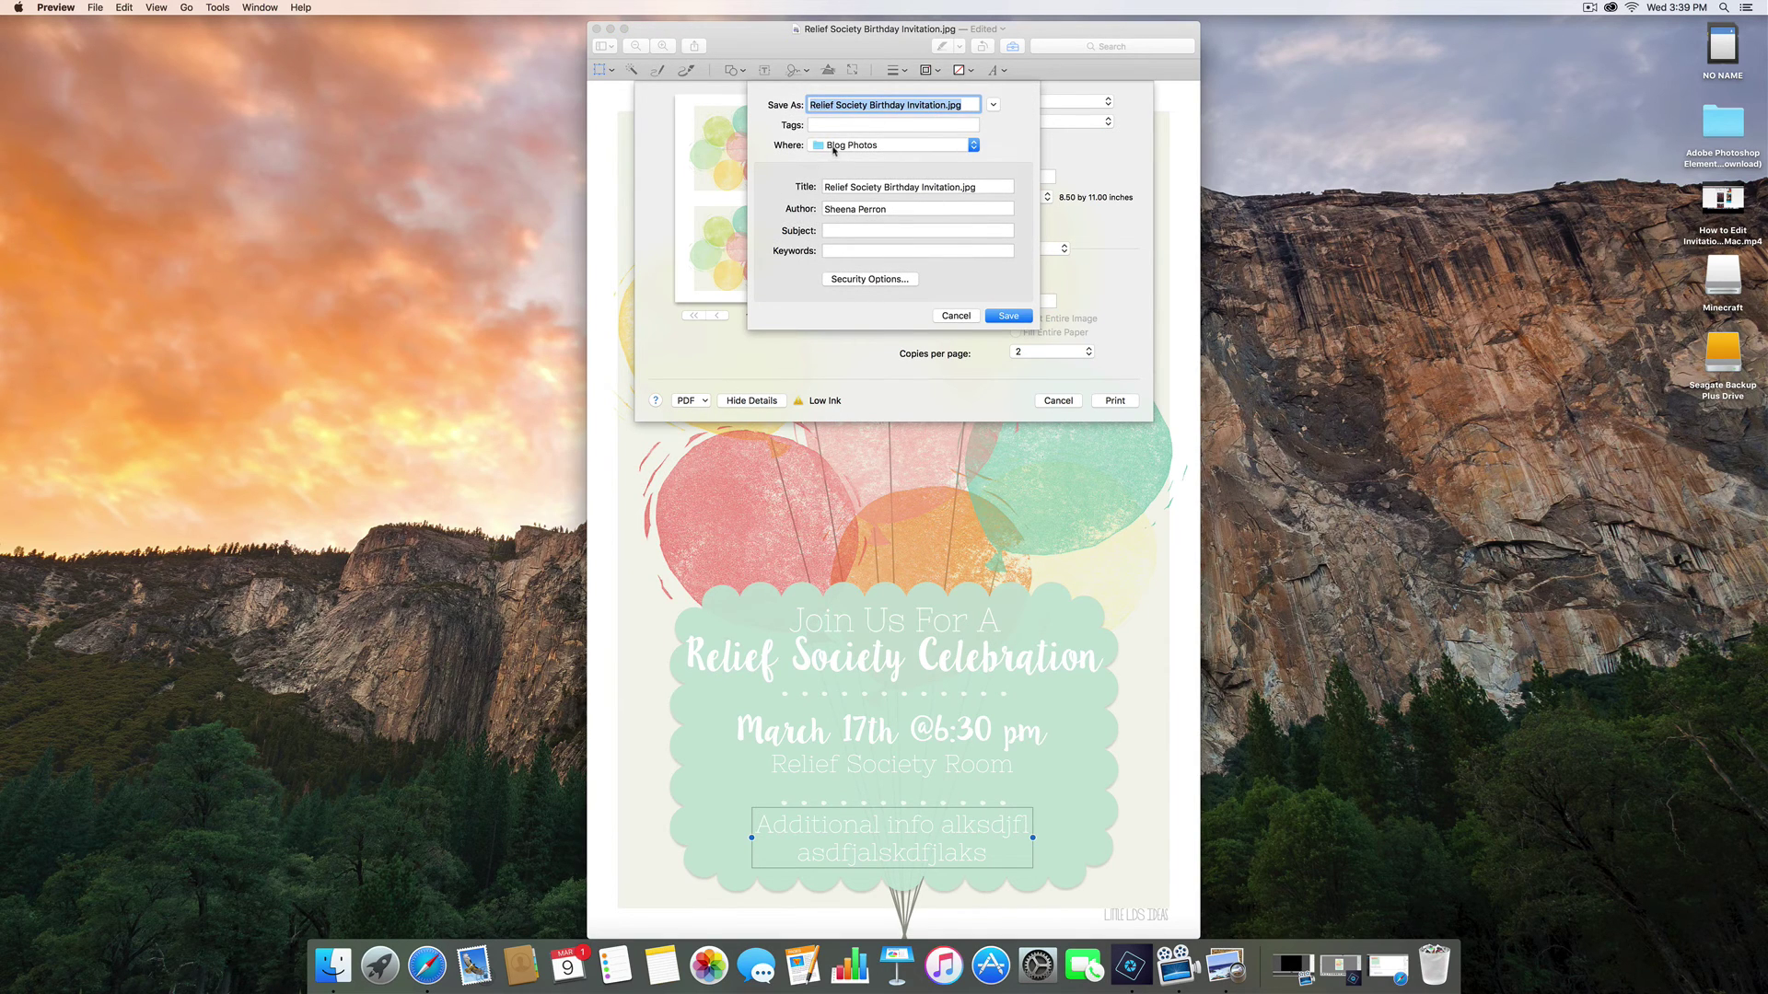
pyautogui.click(847, 145)
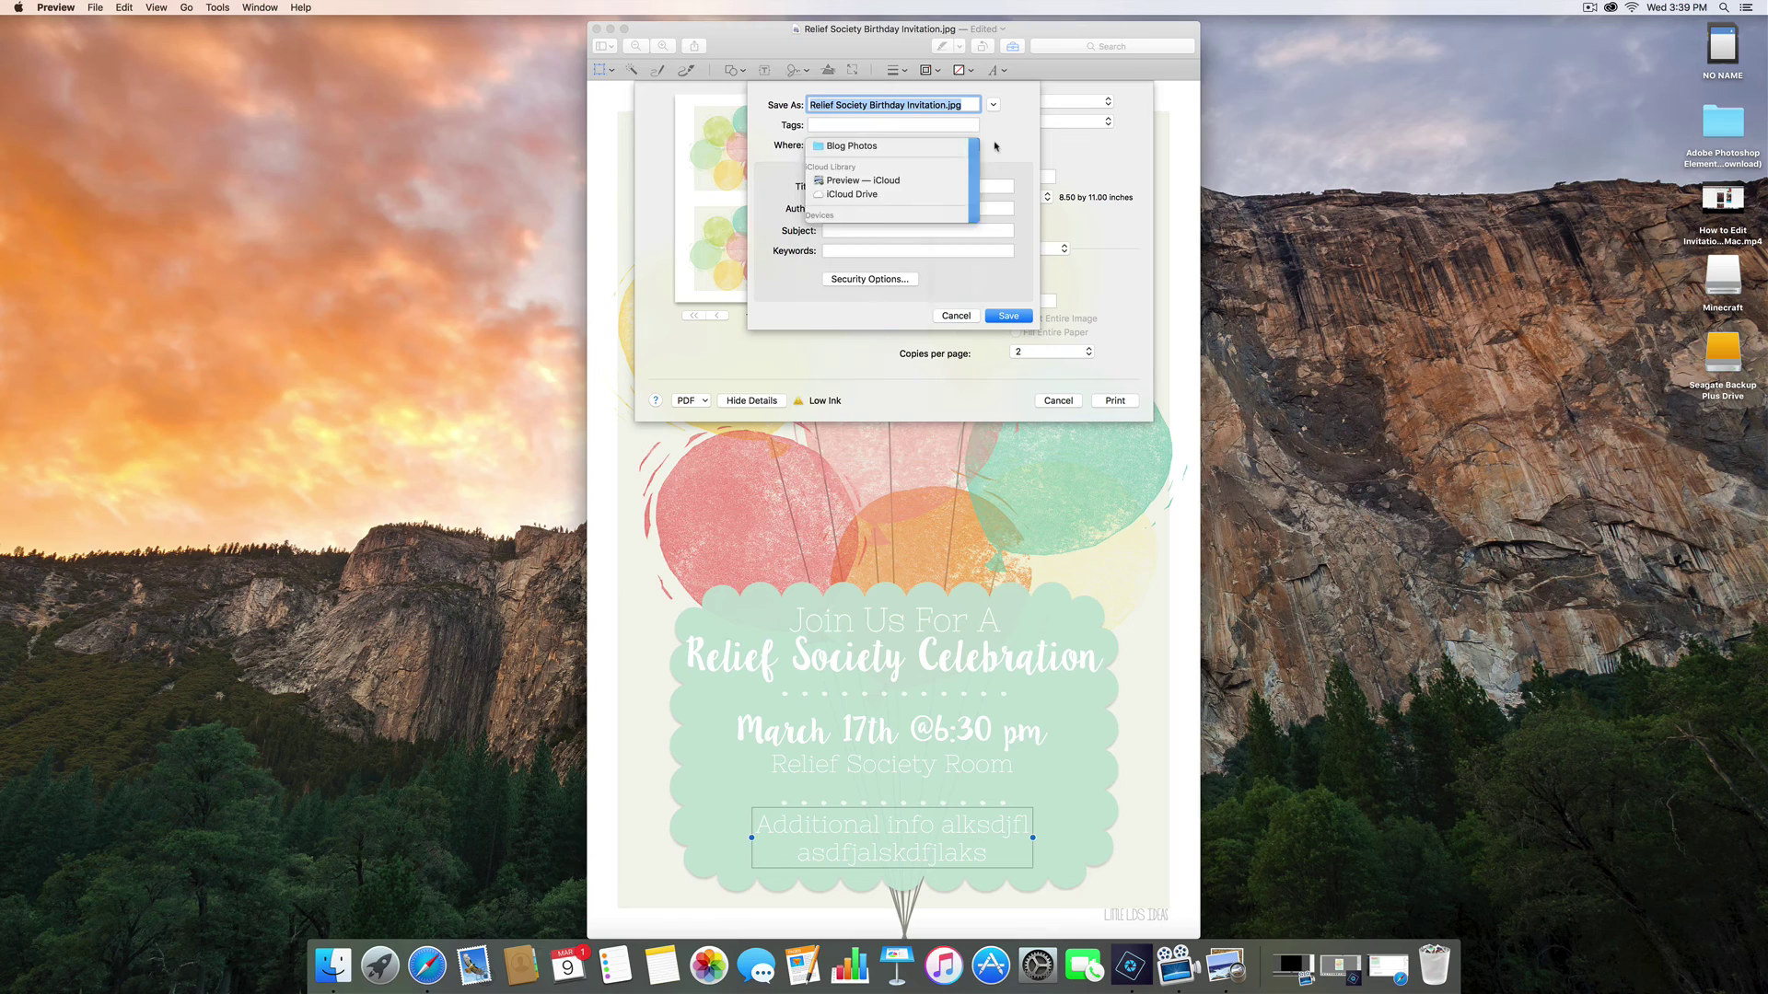
pyautogui.click(994, 145)
pyautogui.click(969, 318)
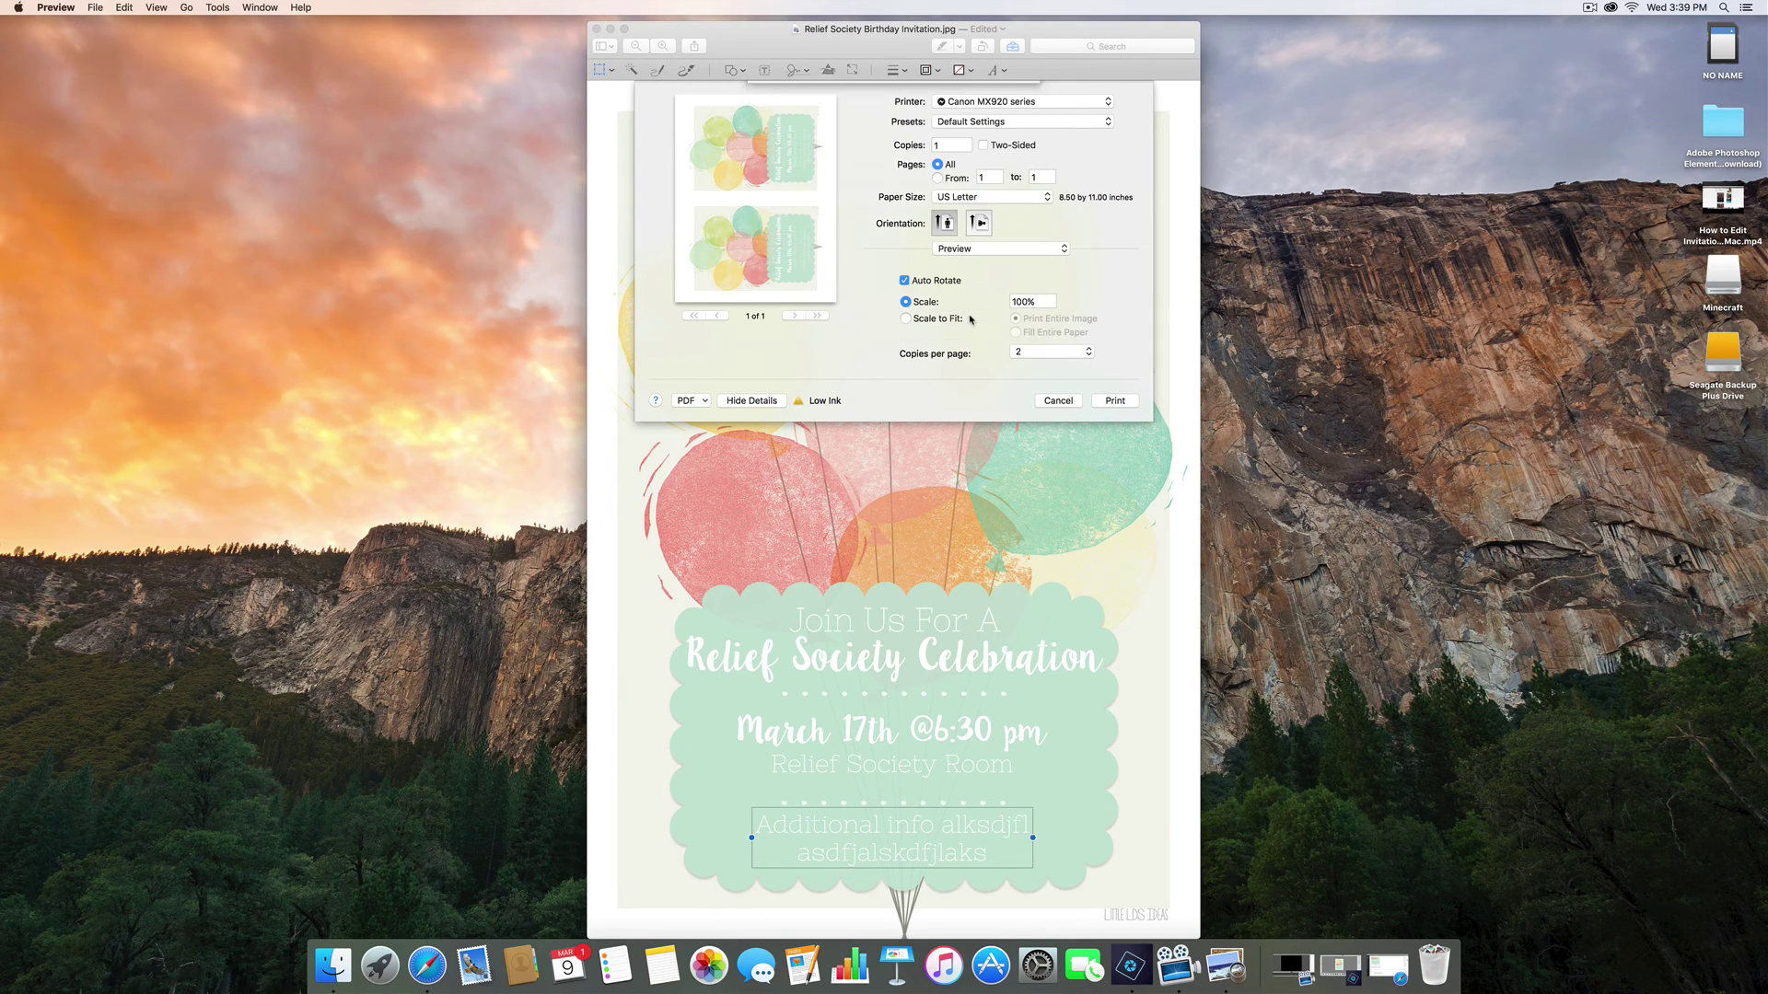
pyautogui.click(1059, 399)
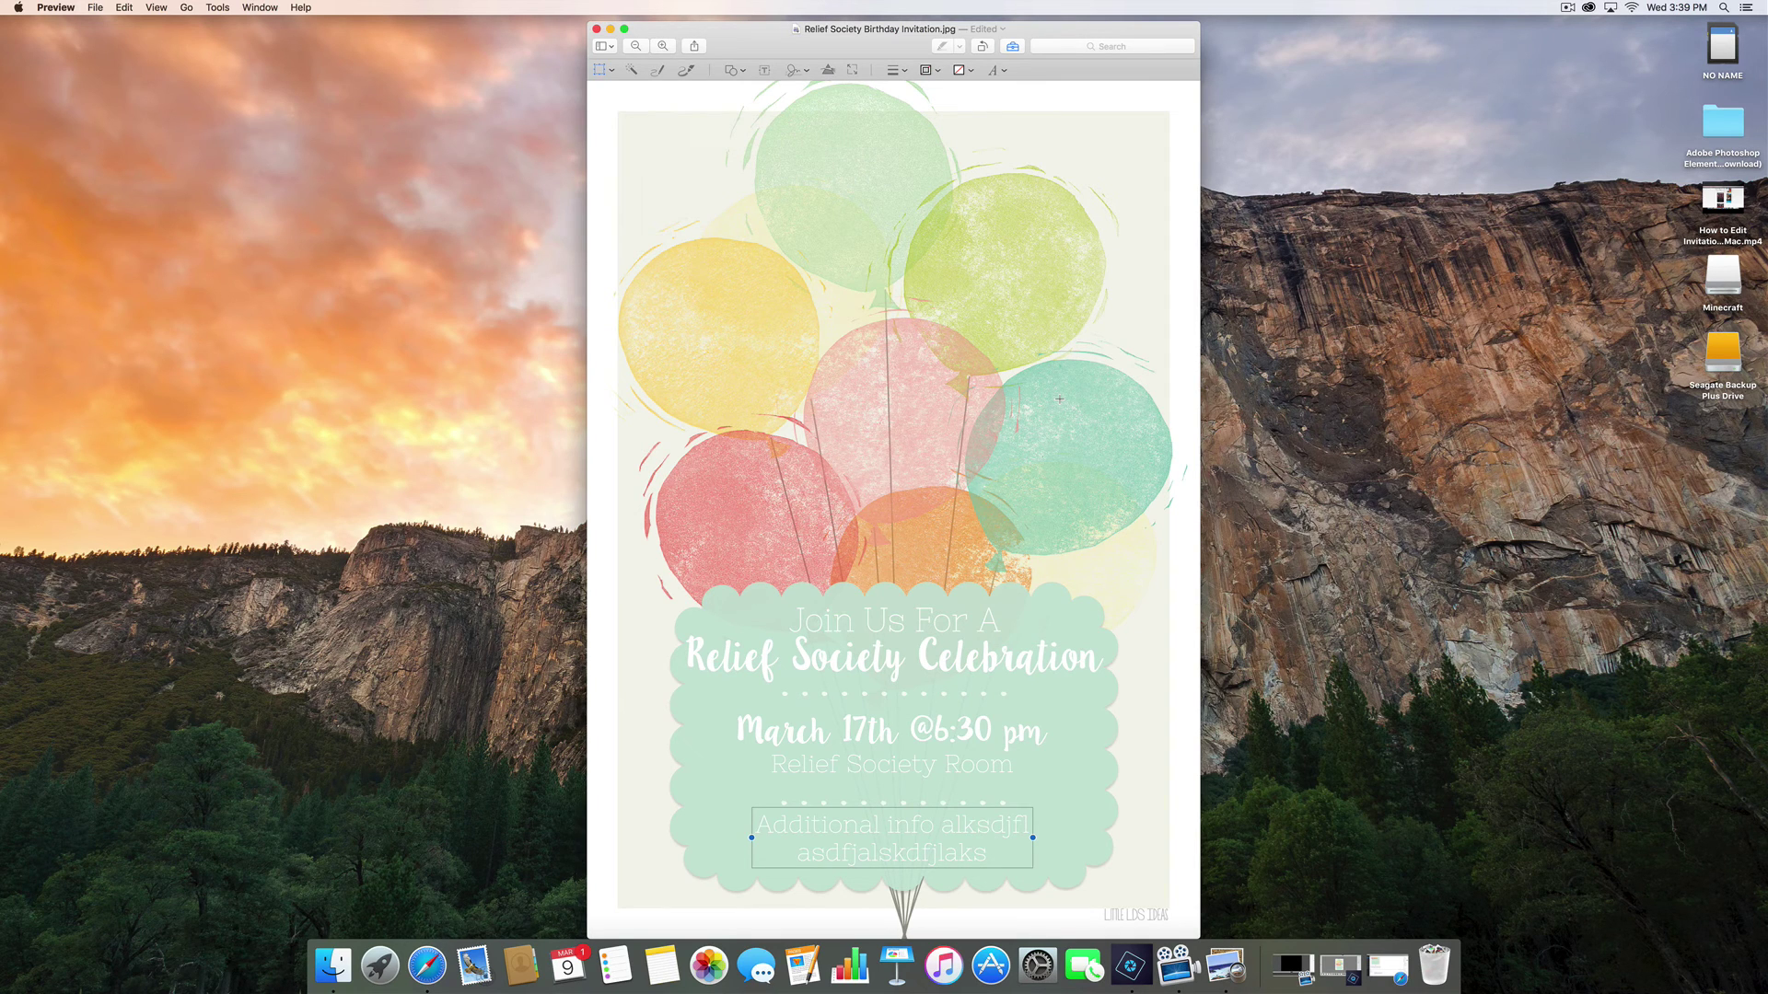
pyautogui.scroll(-1, 1060, 400)
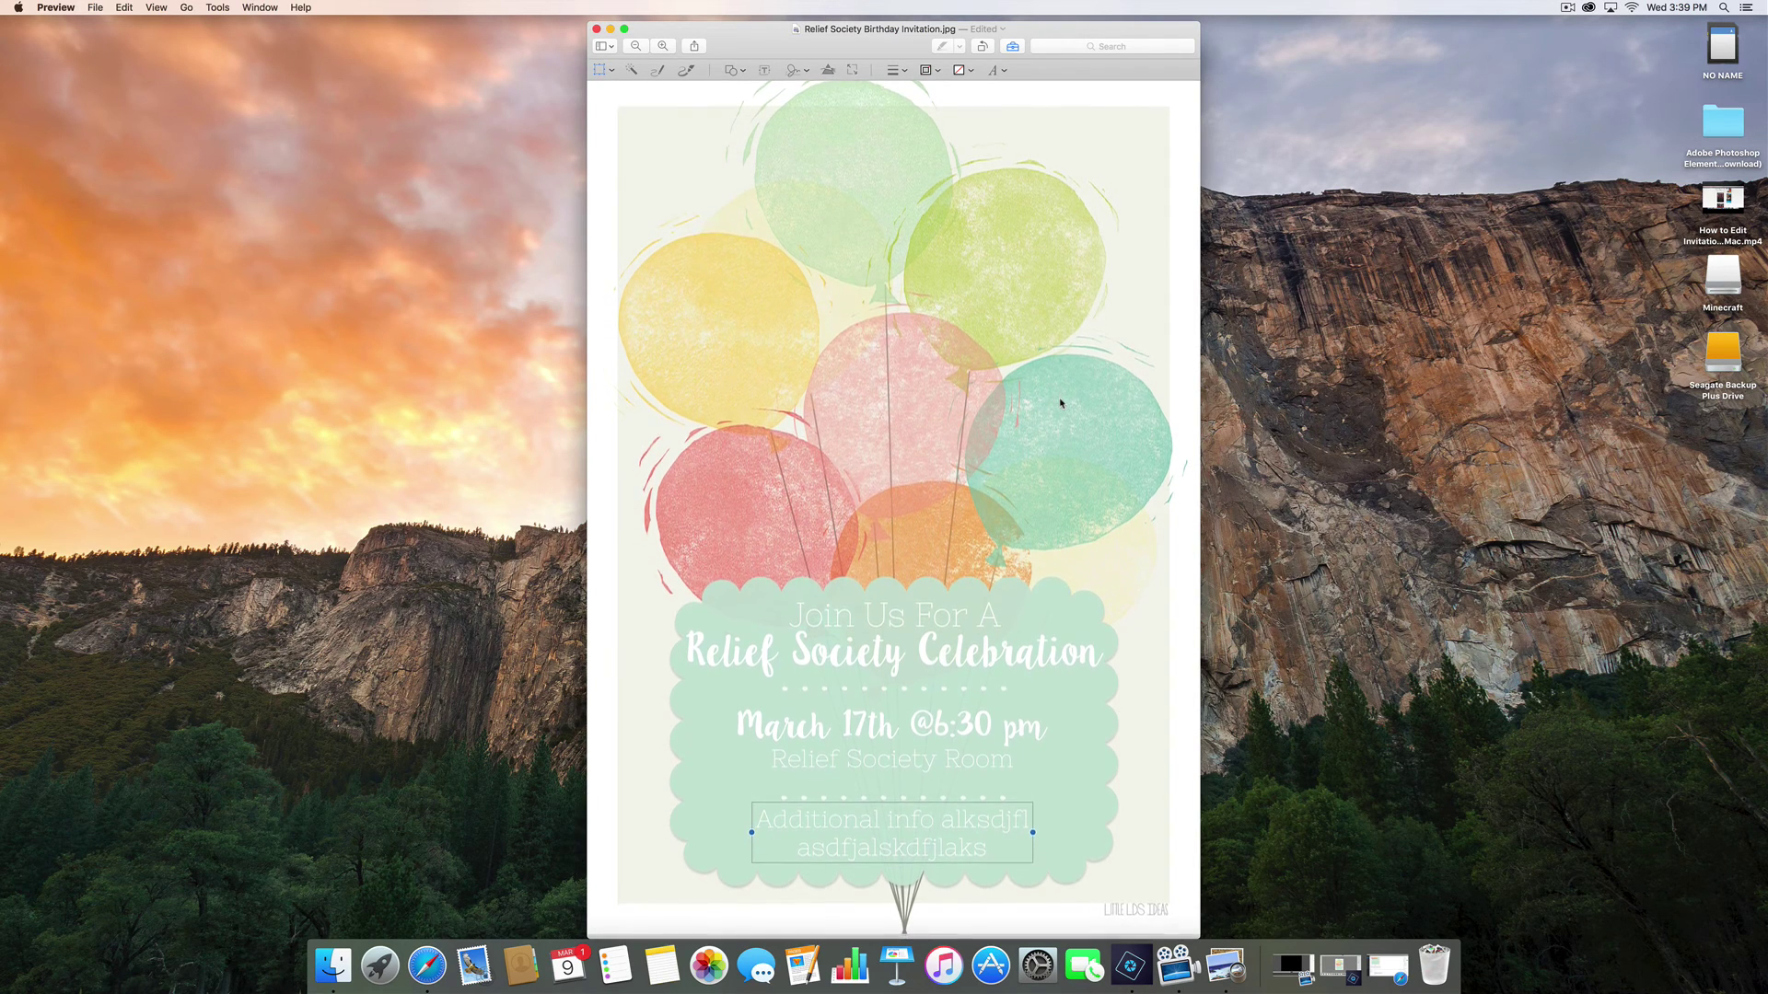